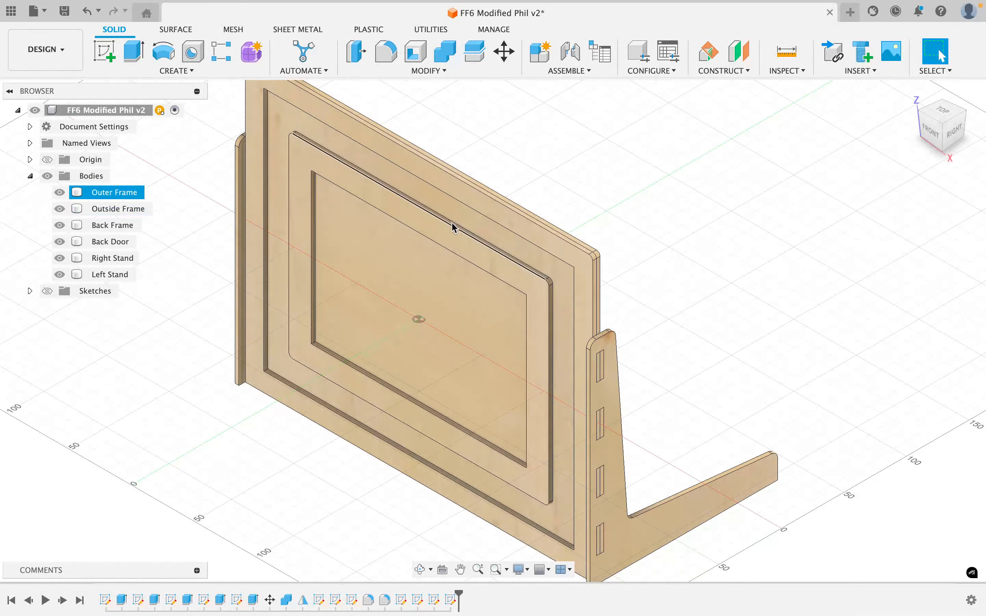
Step: Examine the frame's layered panels, the right stand and the list of existing sketches
left_click(452, 219)
left_click(453, 220)
left_click(529, 249)
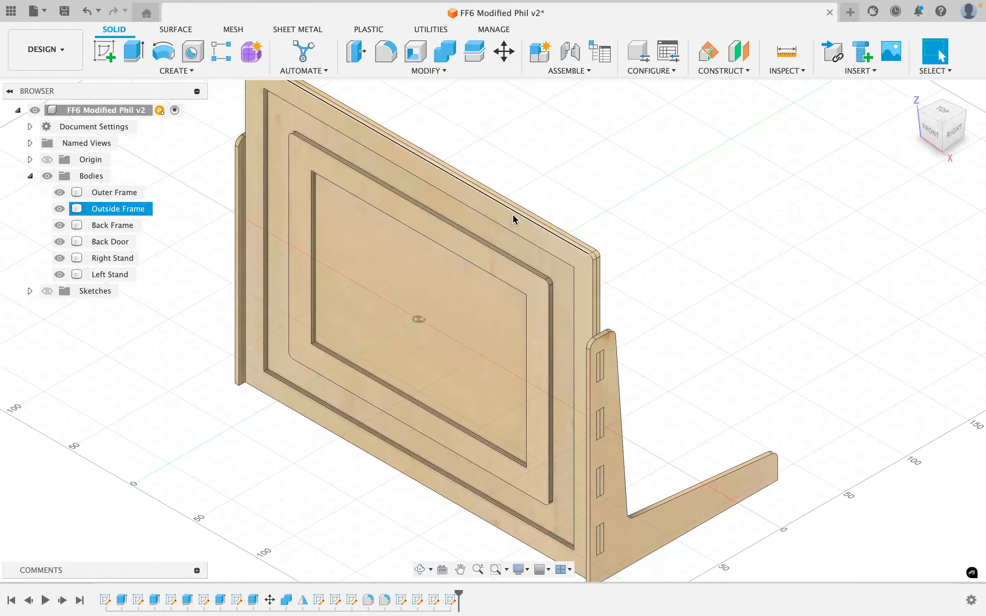
left_click(643, 303)
left_click(615, 461)
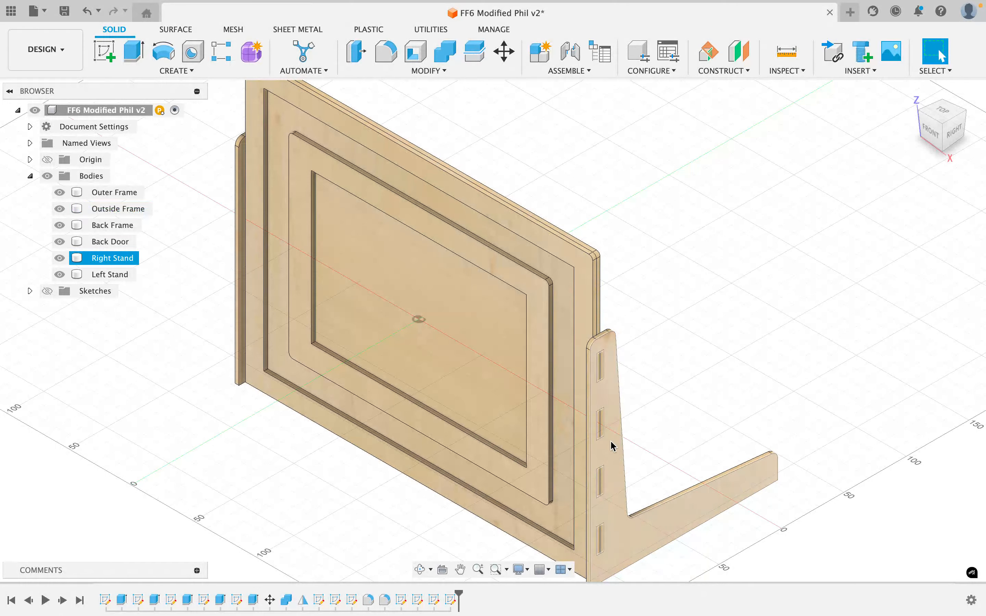
left_click(695, 298)
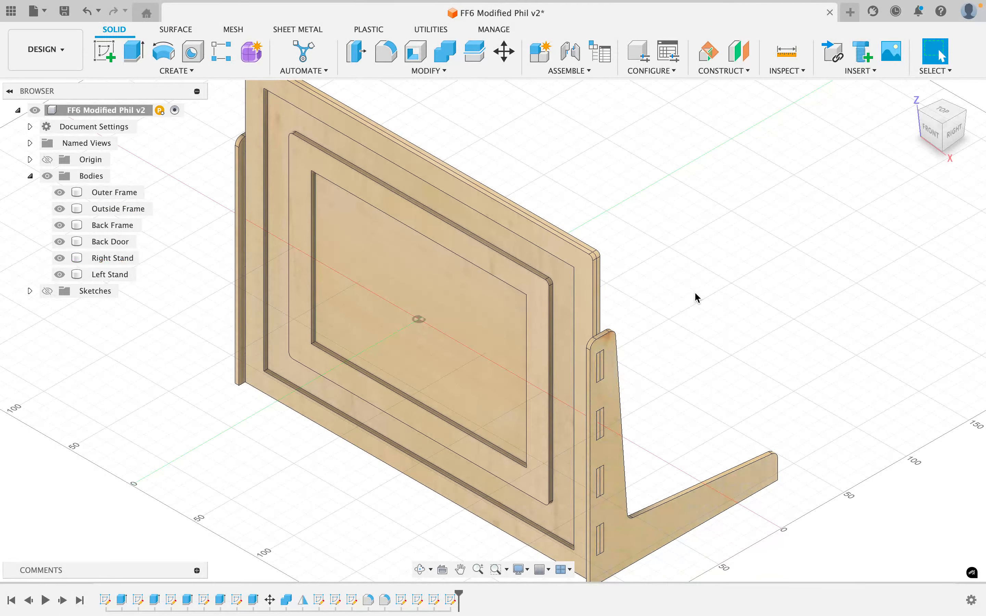
scroll(695, 297, "down", 3)
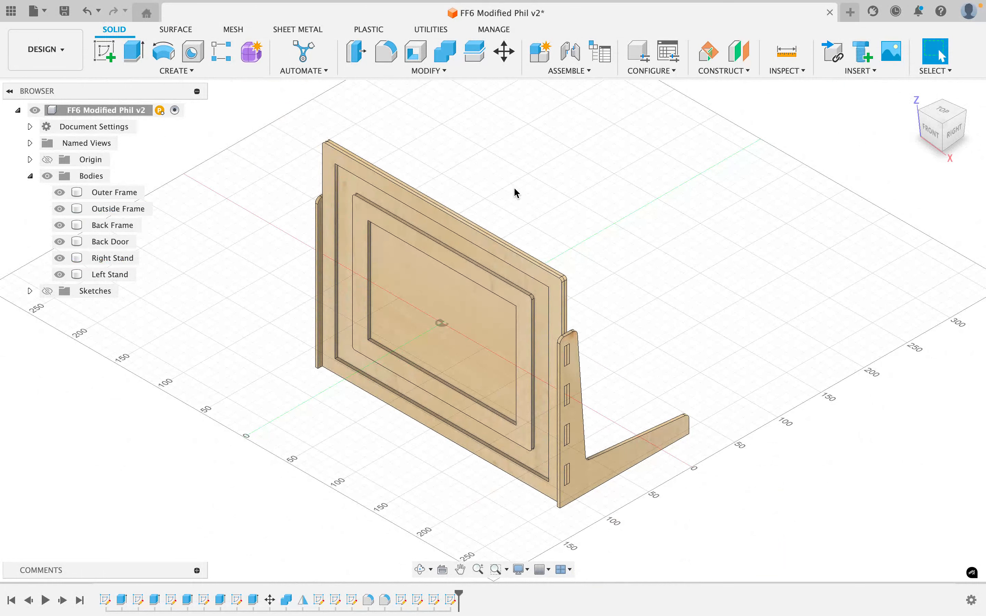
left_click(31, 291)
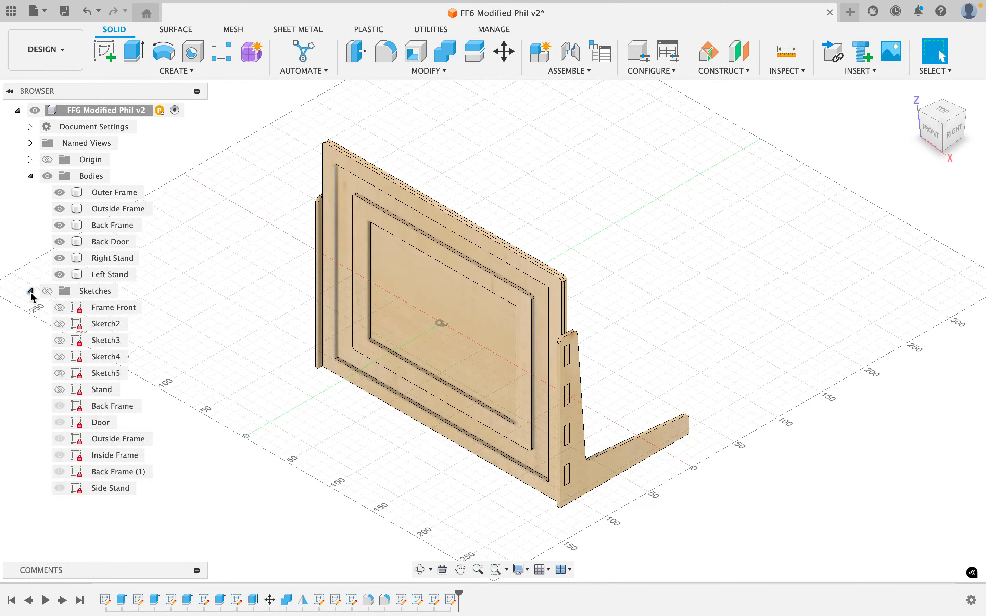
left_click(30, 291)
left_click(337, 173)
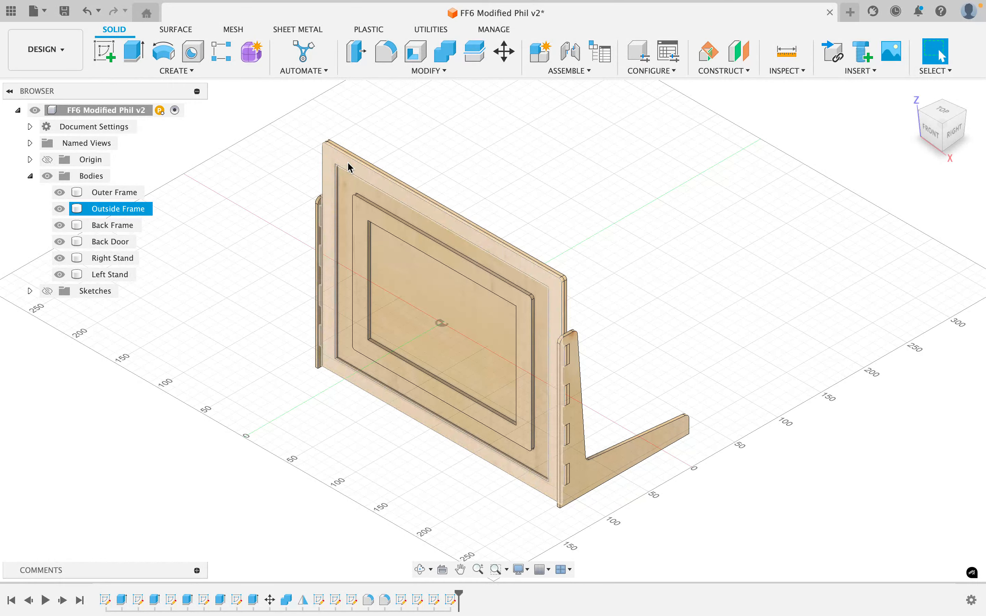
left_click(623, 309)
Step: Examine the right stand and its slots from the side, with all sketches shown and hidden again
scroll(640, 309, "left", 5)
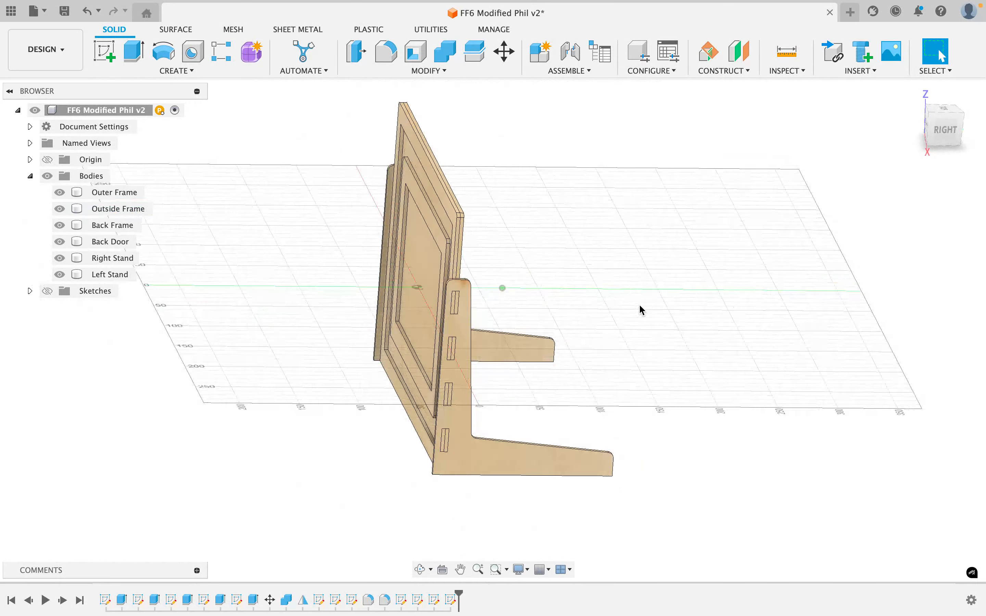
left_click(520, 460)
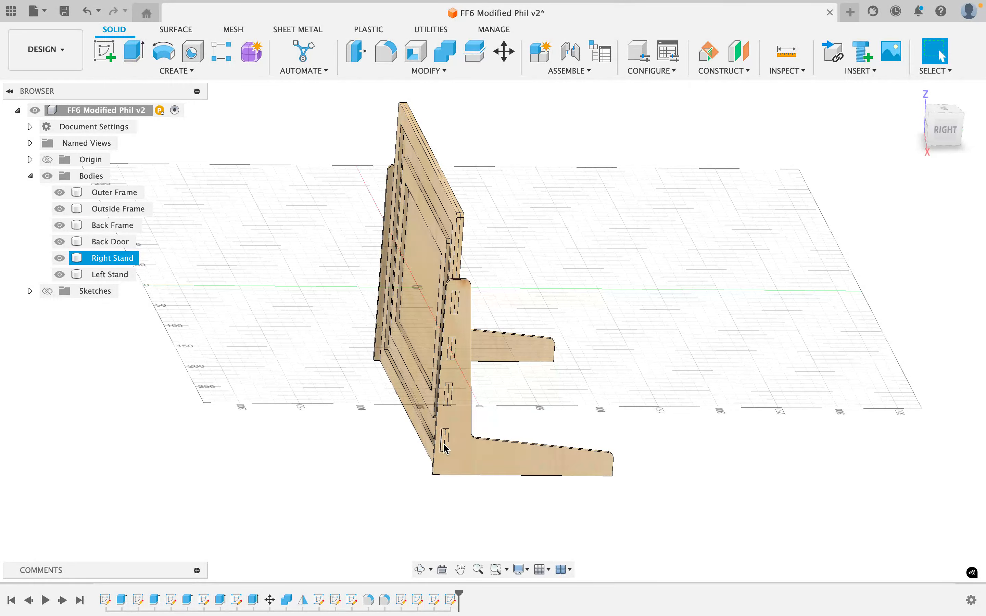
left_click(450, 391)
left_click(453, 339)
left_click(455, 308)
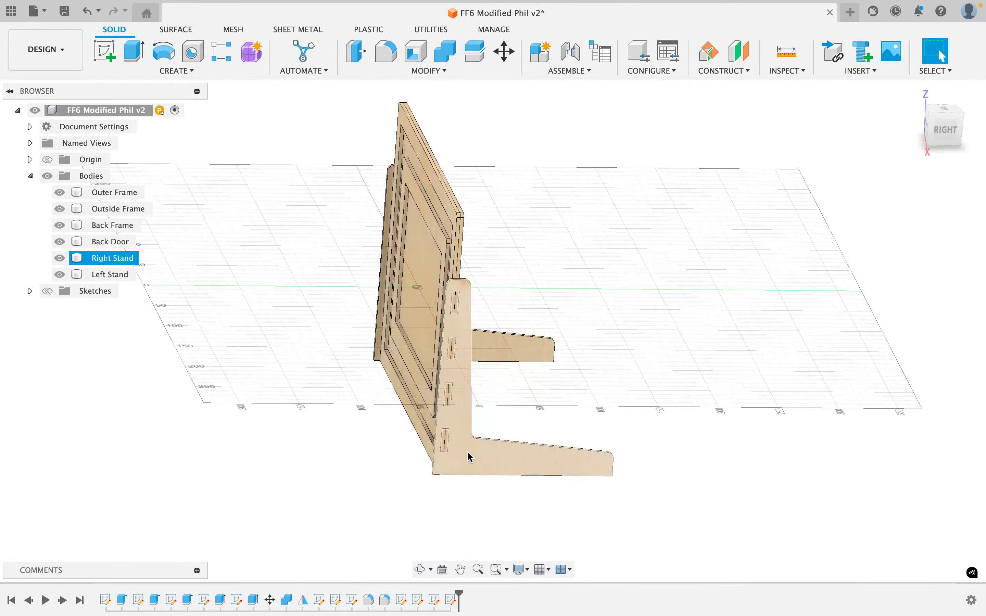
left_click(721, 165)
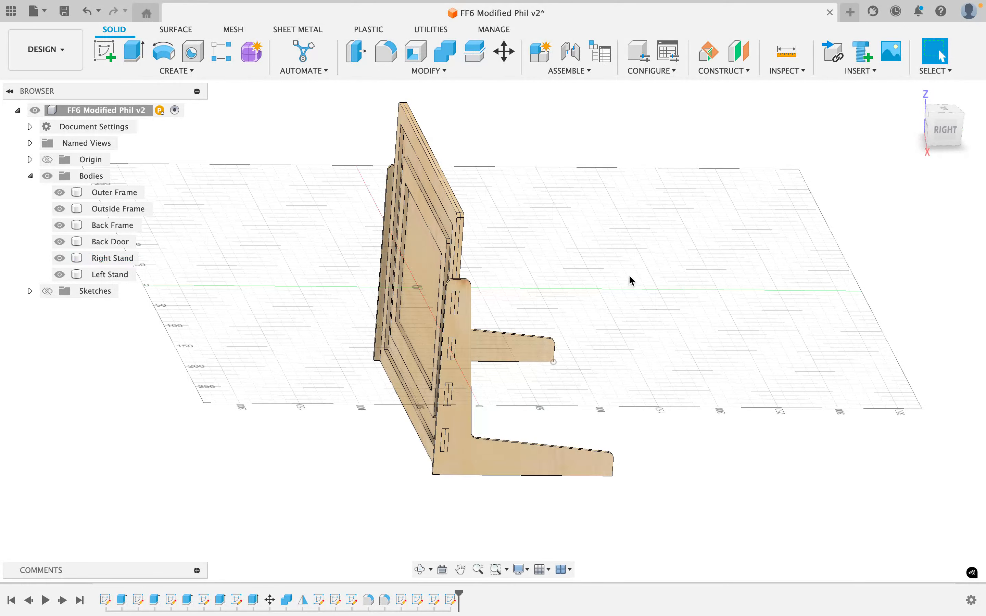
left_click(46, 292)
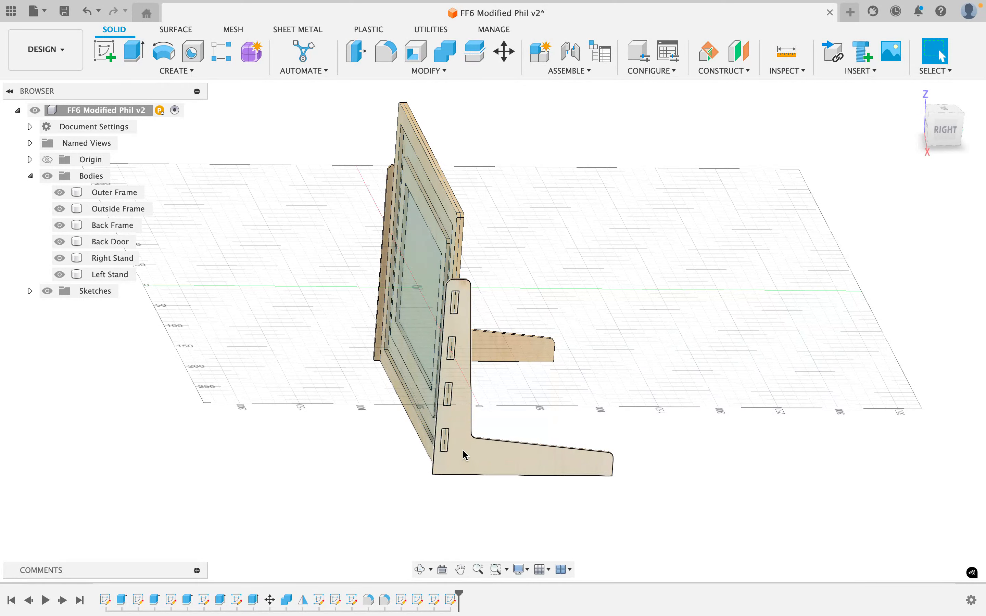
left_click(47, 292)
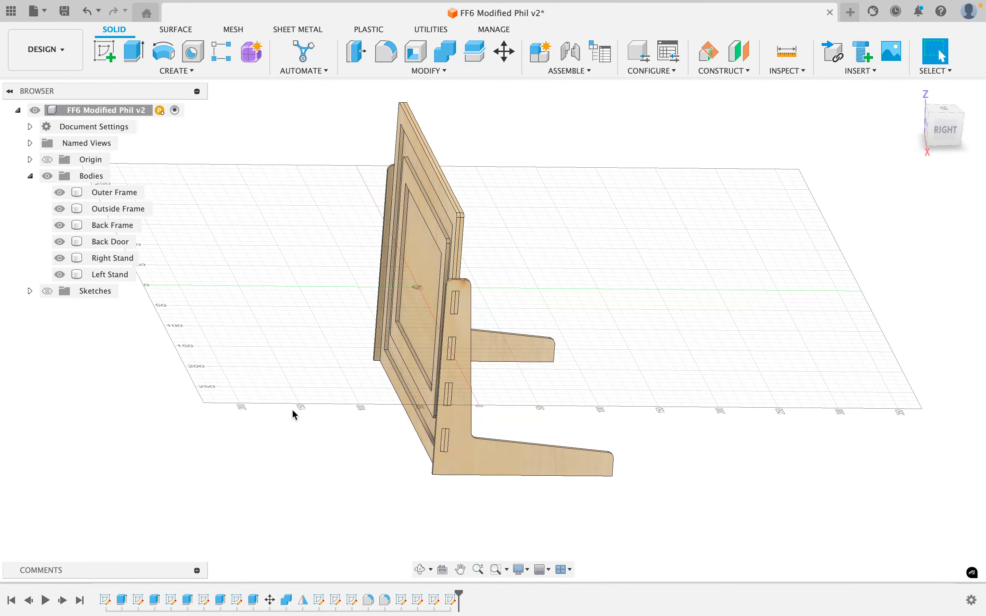
Step: Create a sketch on the right stand's outer face, finish it without drawing anything, and expand the list of sketches
left_click(458, 462)
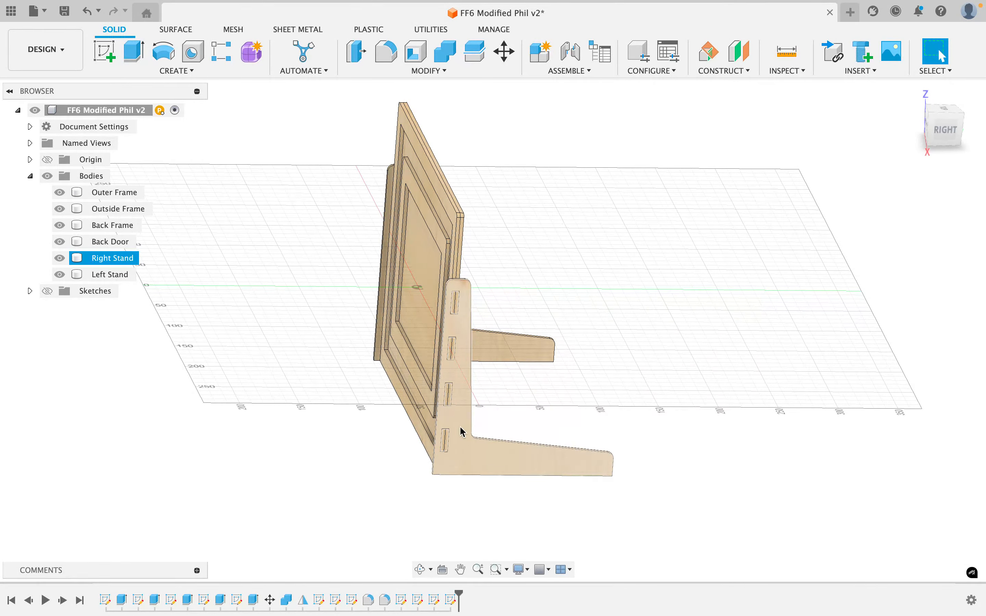
left_click(367, 449)
left_click(435, 472)
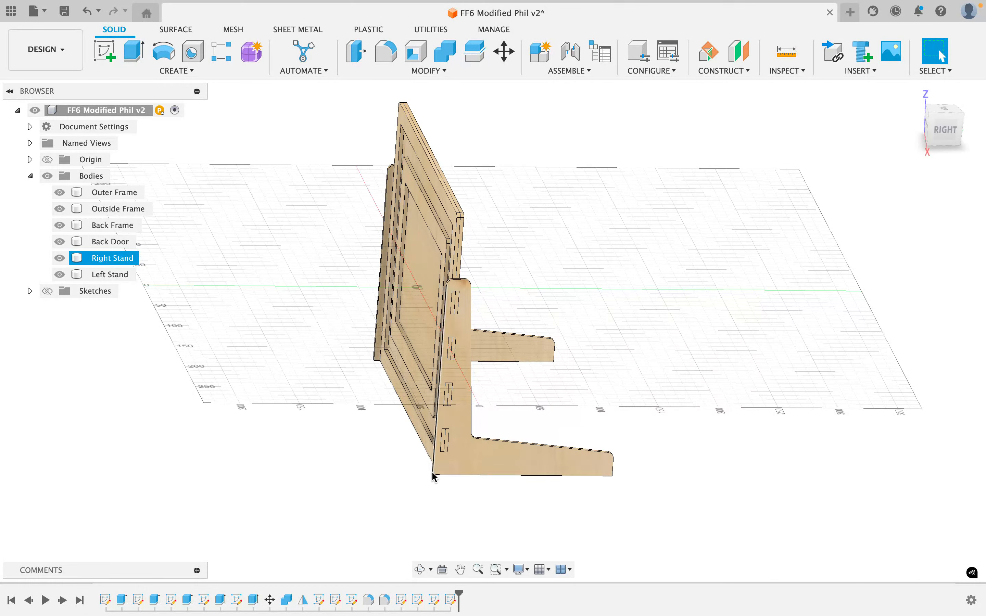
left_click(464, 456)
right_click(463, 453)
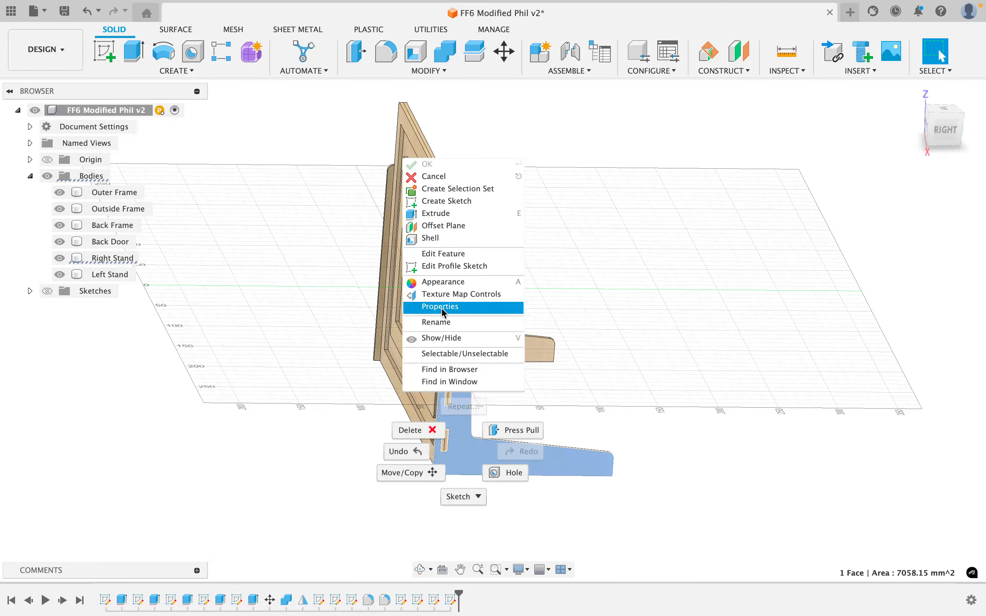
left_click(448, 201)
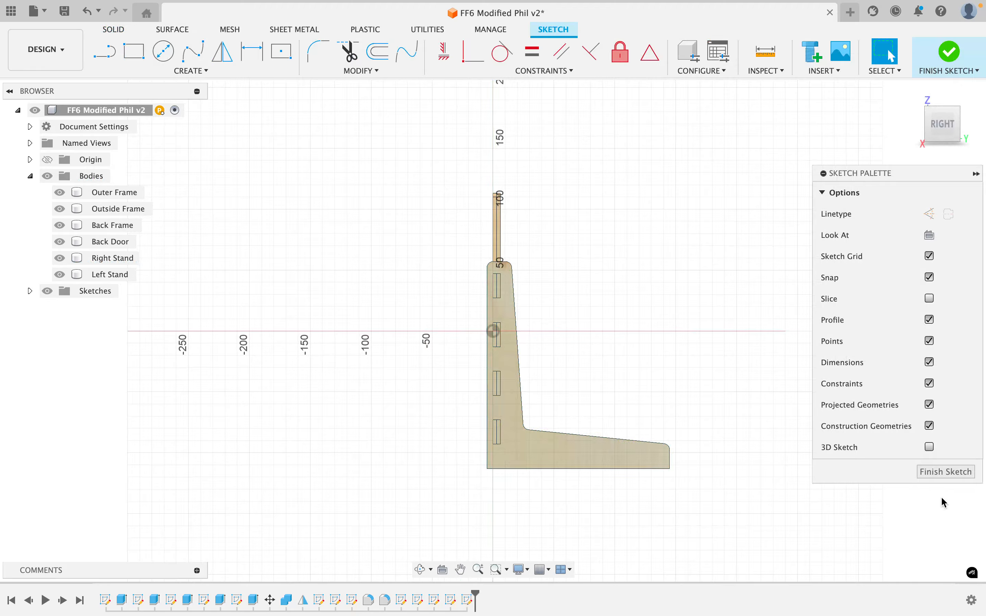
left_click(950, 472)
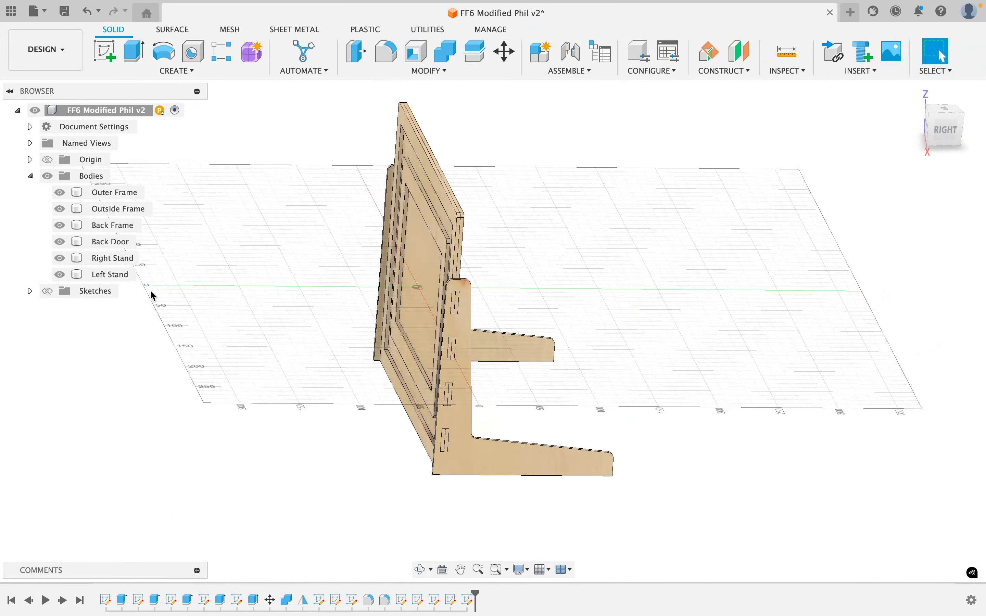
left_click(30, 291)
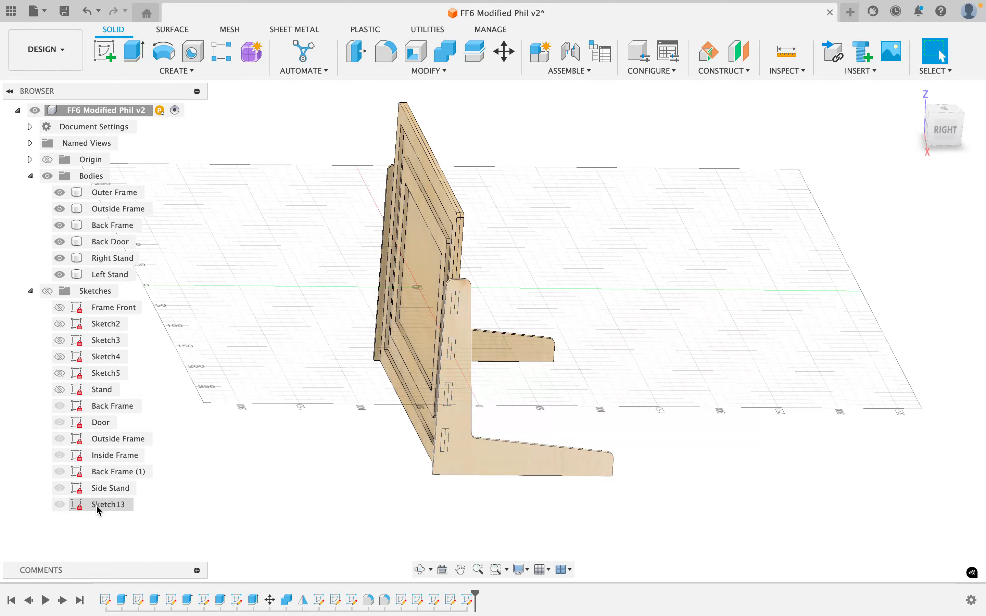
left_click(493, 470)
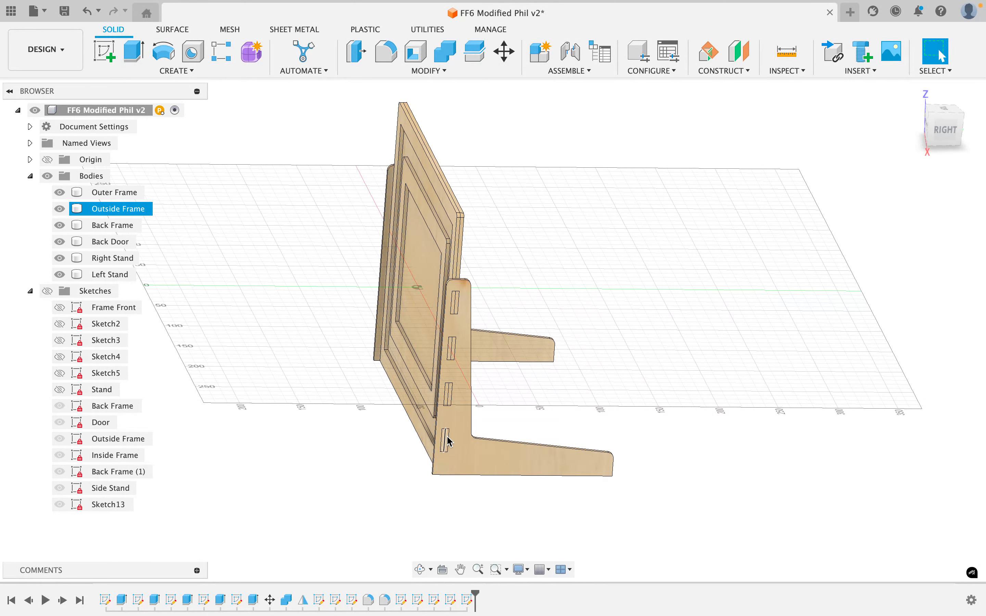
right_click(104, 506)
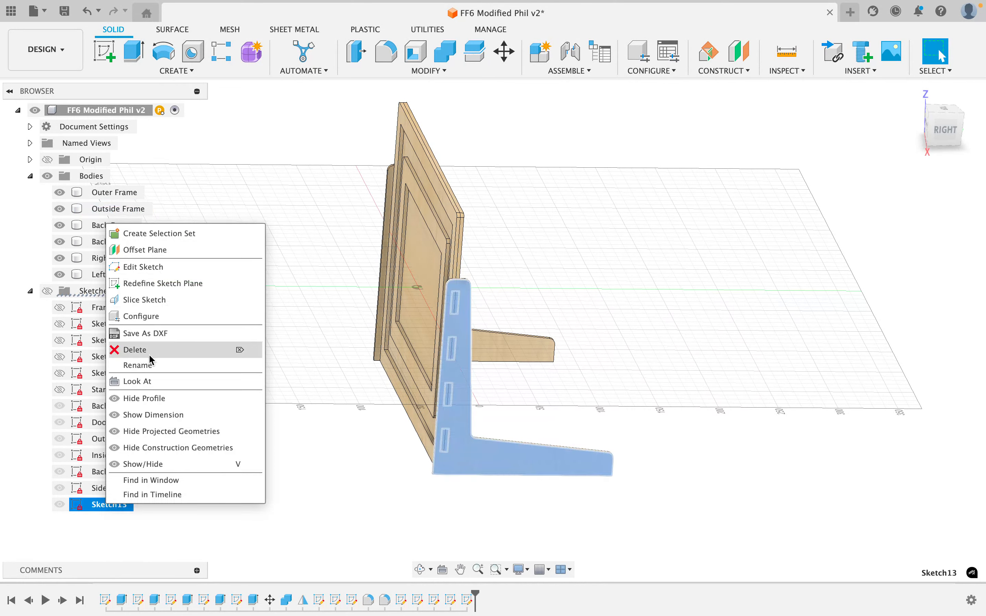
left_click(144, 365)
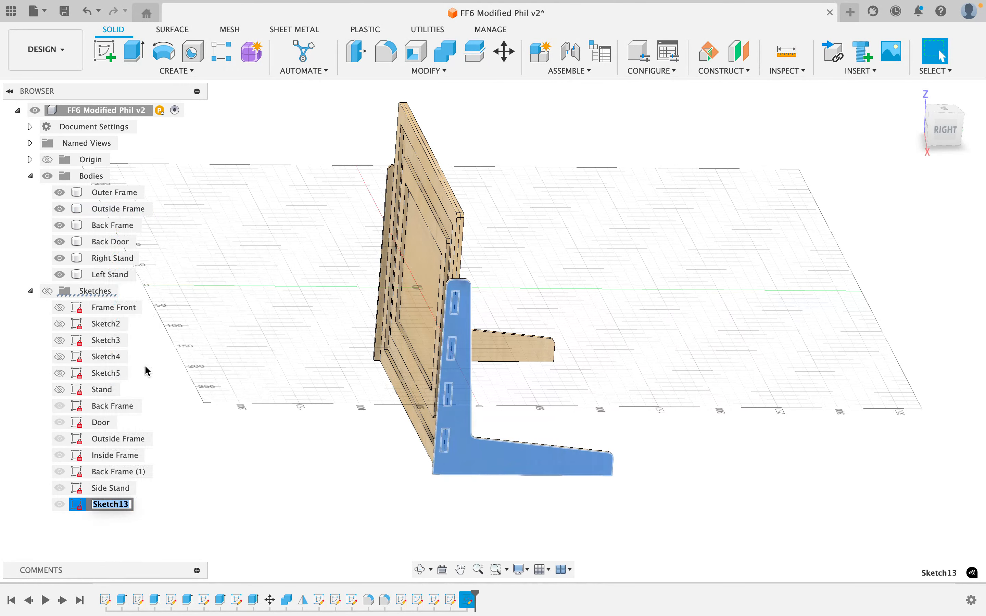
type("Side Stand 2")
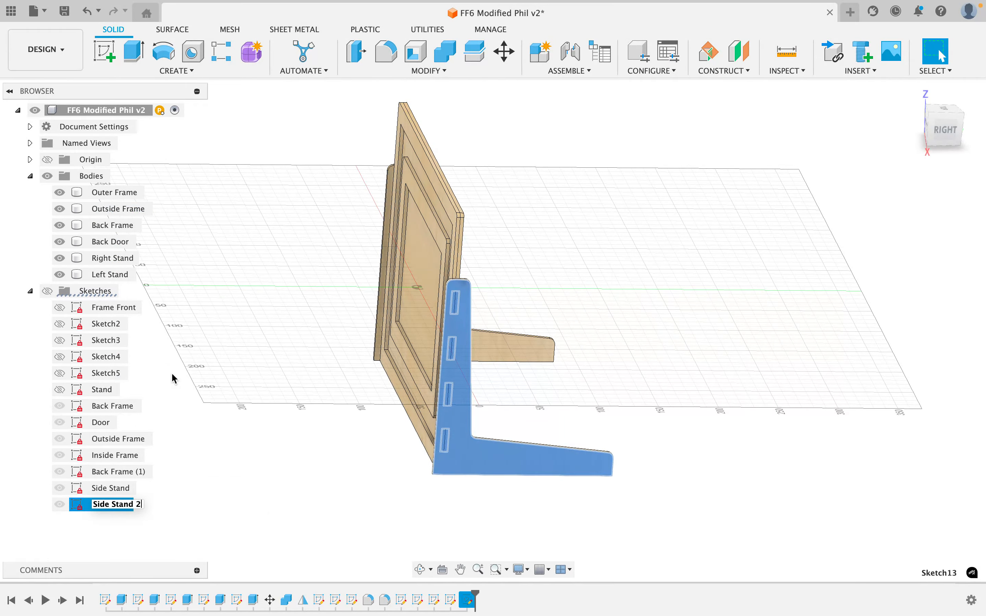
key("Escape")
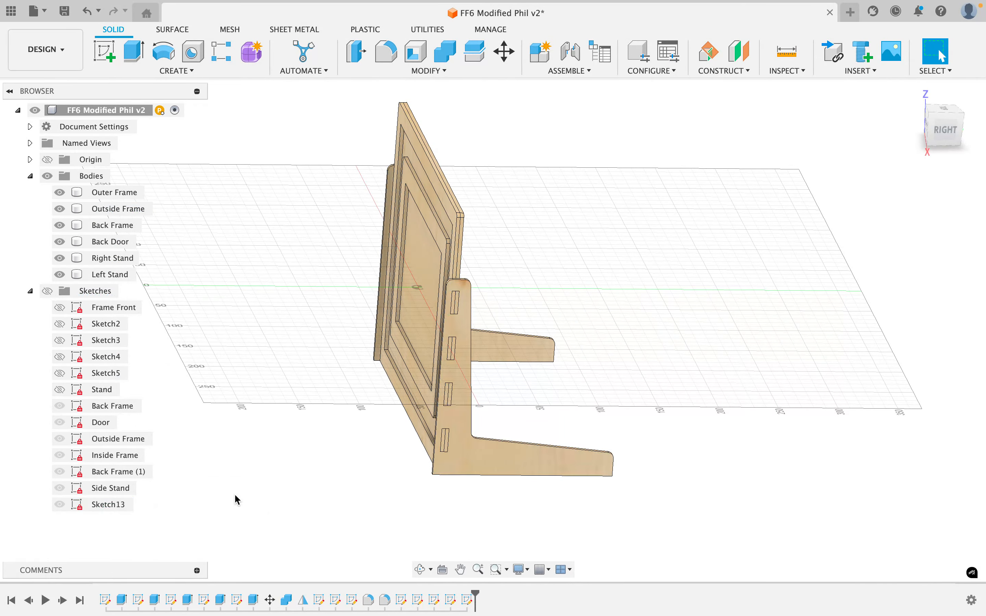
Step: Rename the new sketch on the right stand as Side Stand 2
right_click(120, 505)
left_click(173, 359)
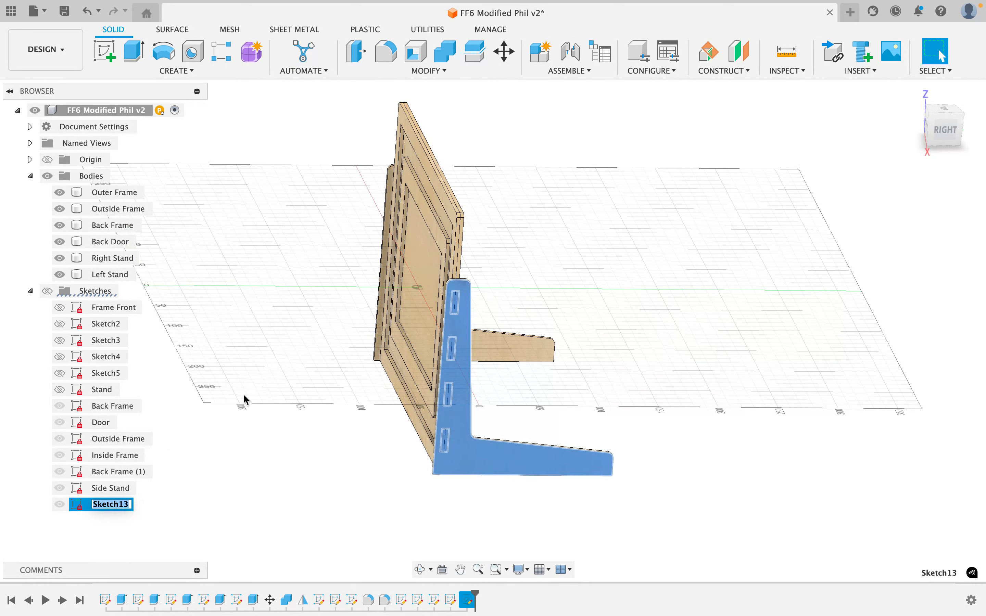
type("Side Stand 2")
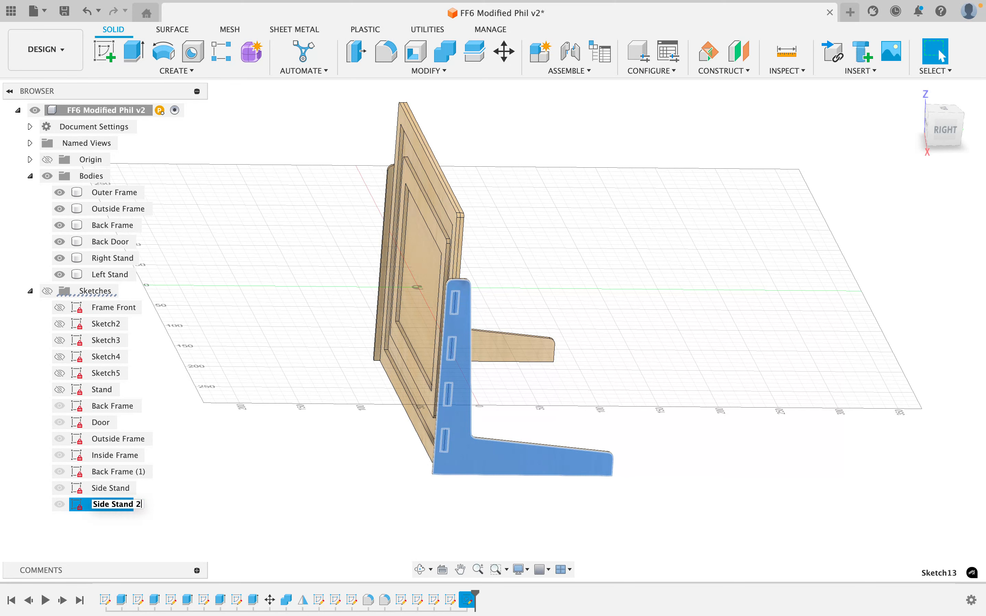
key("Return")
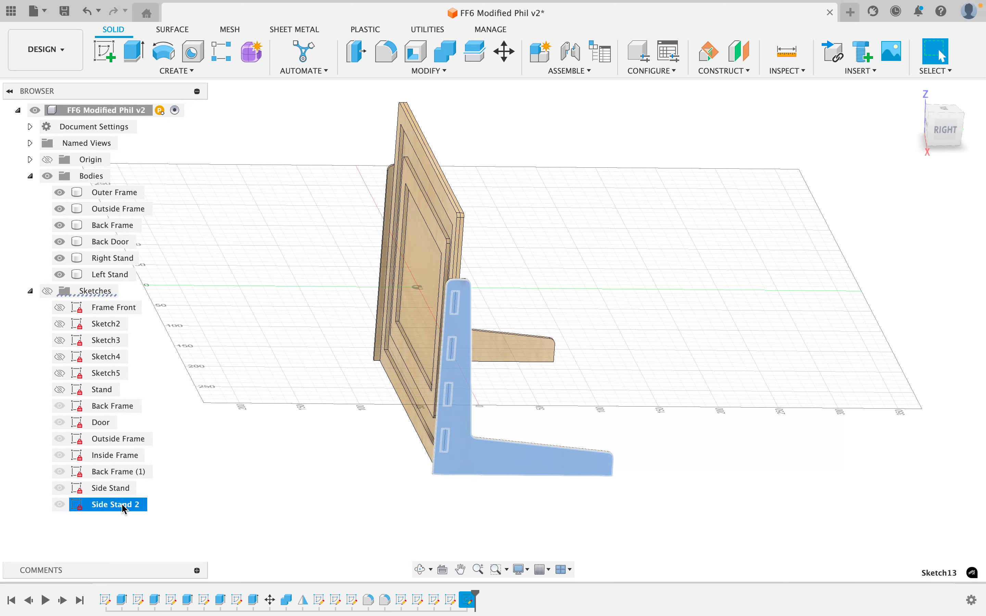
left_click(212, 477)
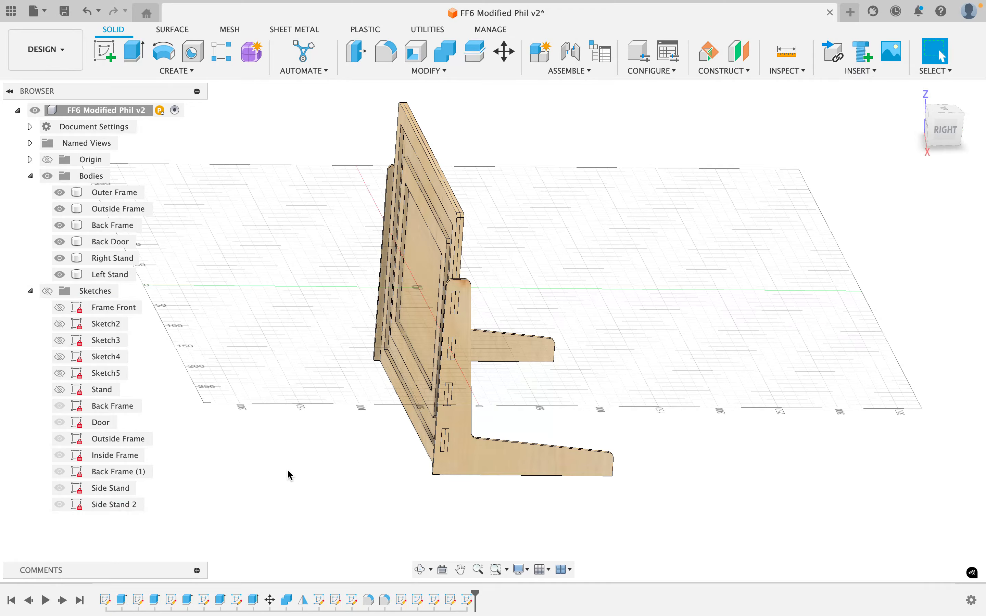
key("F6")
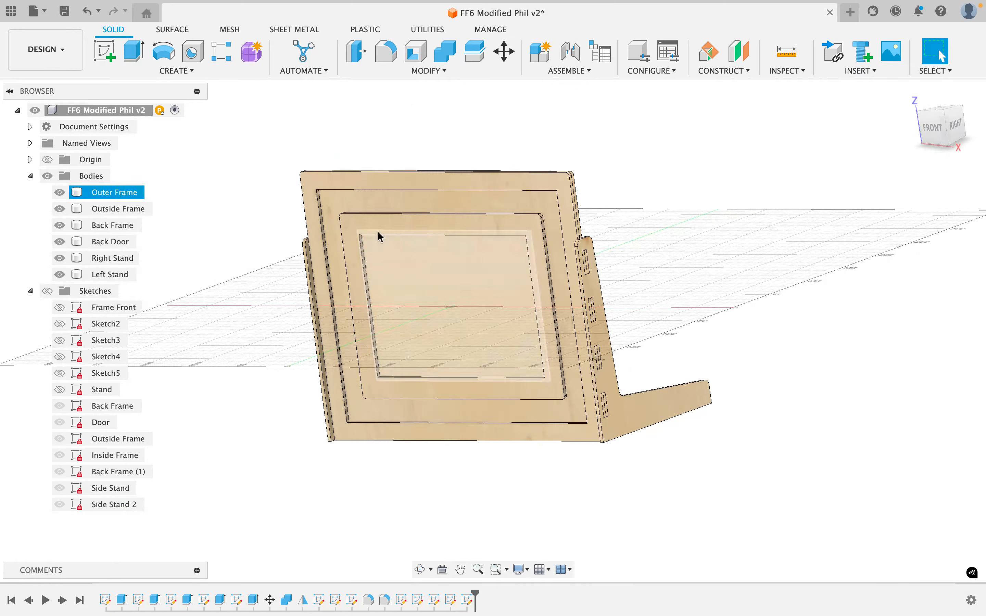
left_click(428, 198)
left_click(423, 225)
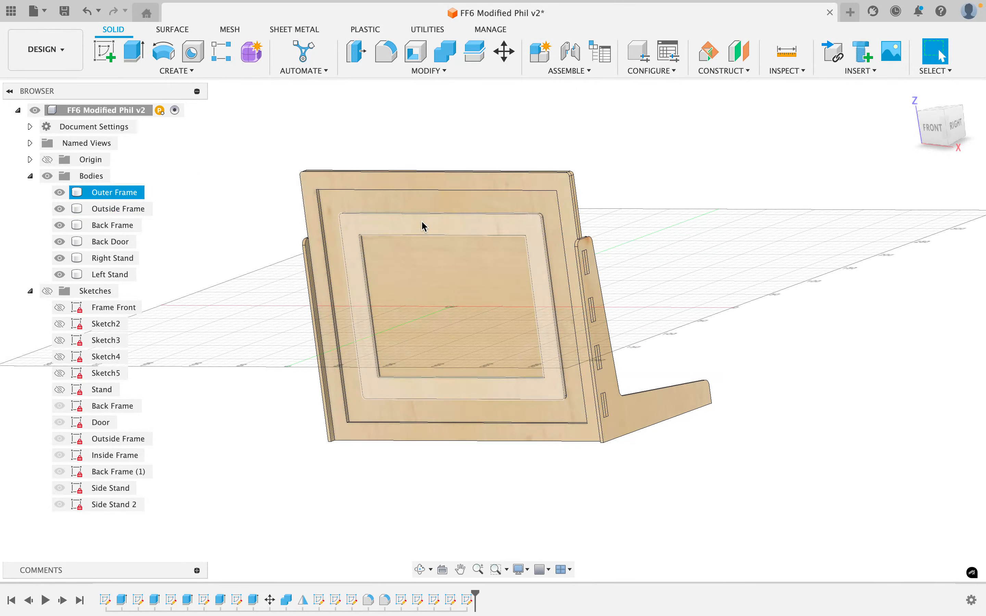
left_click(425, 183)
left_click(427, 225)
left_click(222, 458)
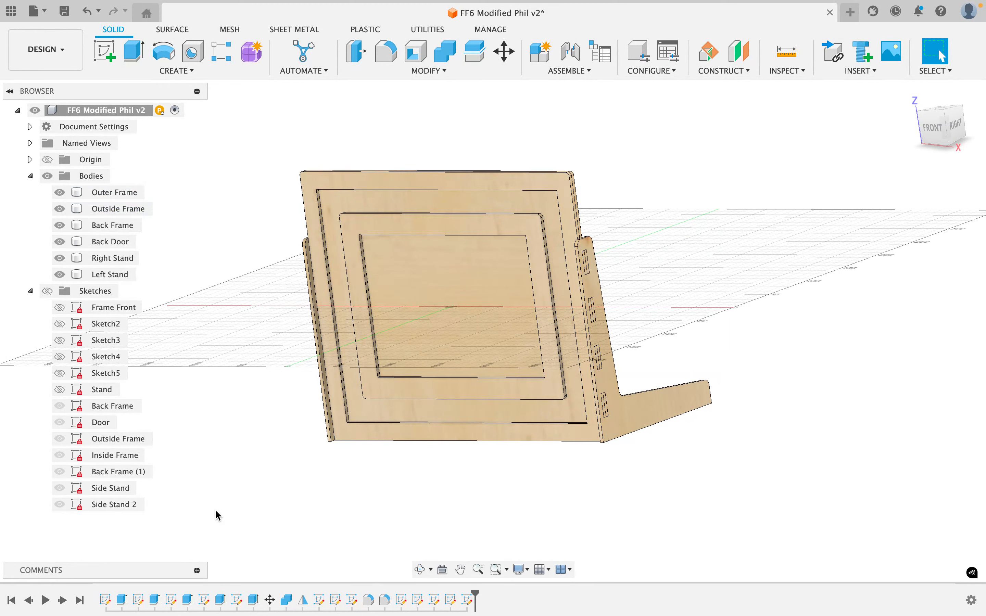
Step: Export the Outside Frame sketch as a DXF file named Outside Frame to the Downloads folder, replacing the existing file
right_click(113, 443)
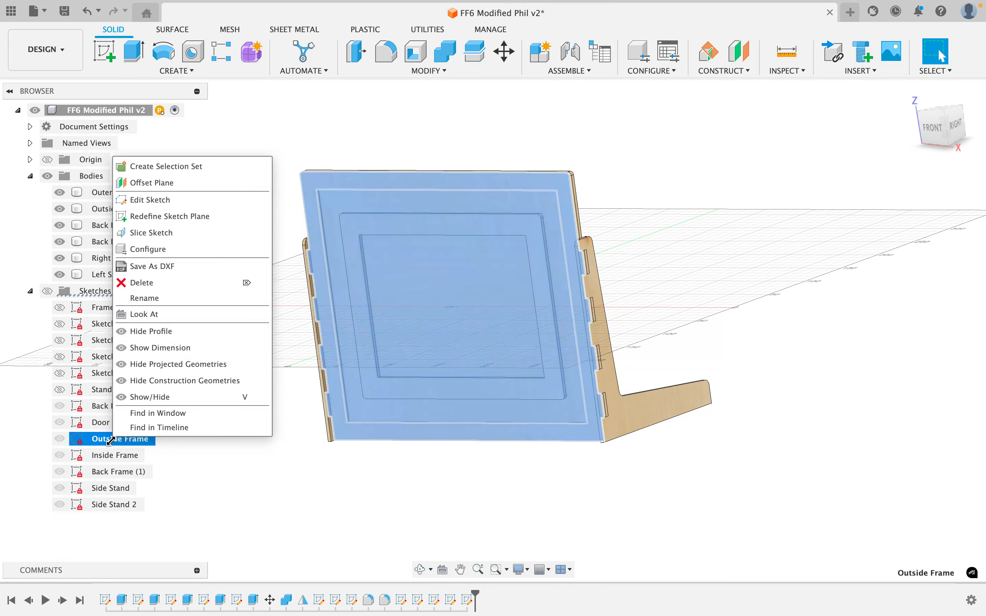
left_click(169, 261)
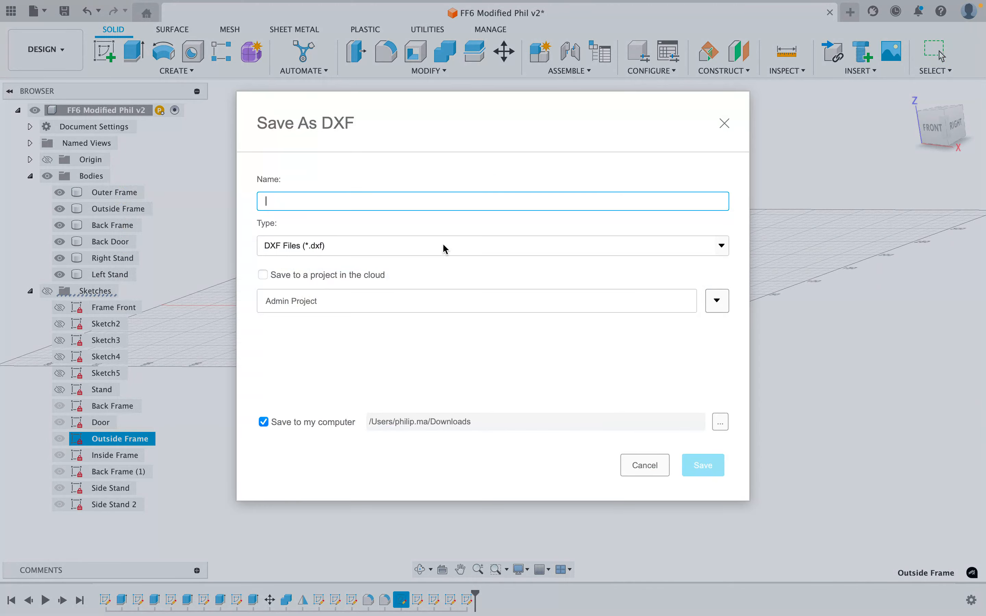
type("Outsid")
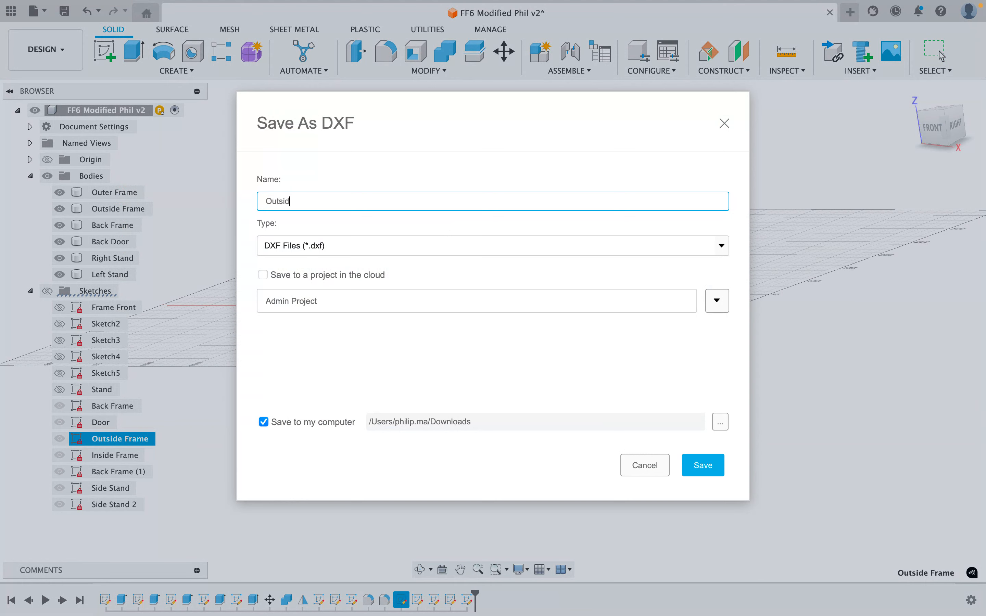
type("e Frame")
left_click(703, 466)
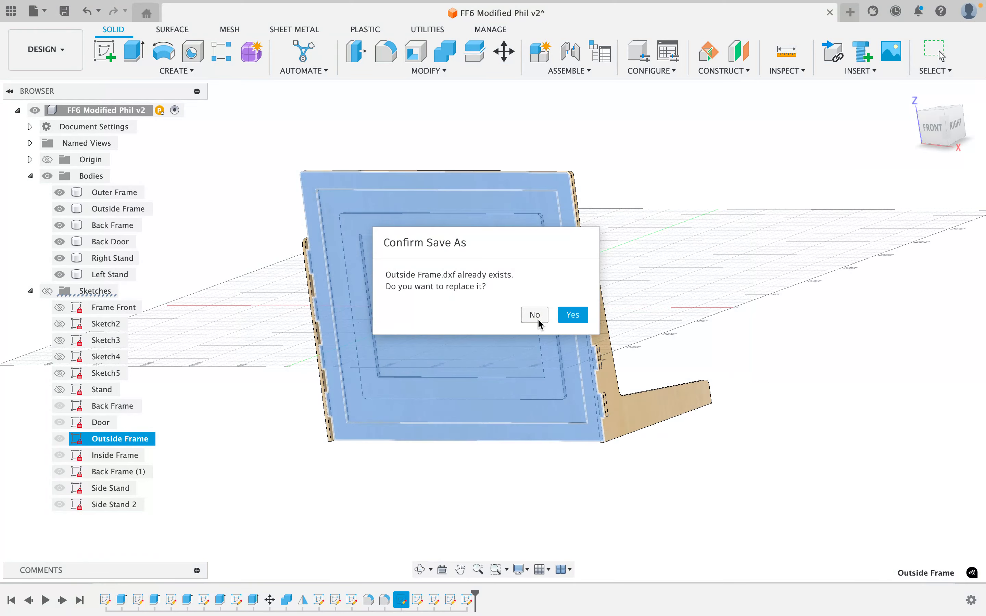
left_click(572, 316)
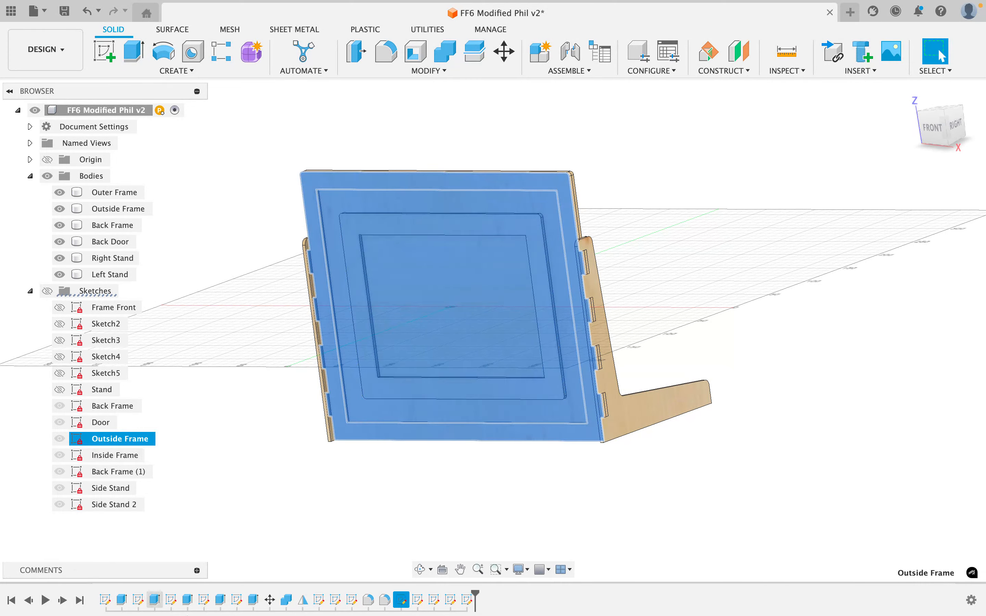
Step: Switch to Illustrator and open Outside Frame.dxf from the Downloads folder
mouse_move(471, 586)
left_click(542, 583)
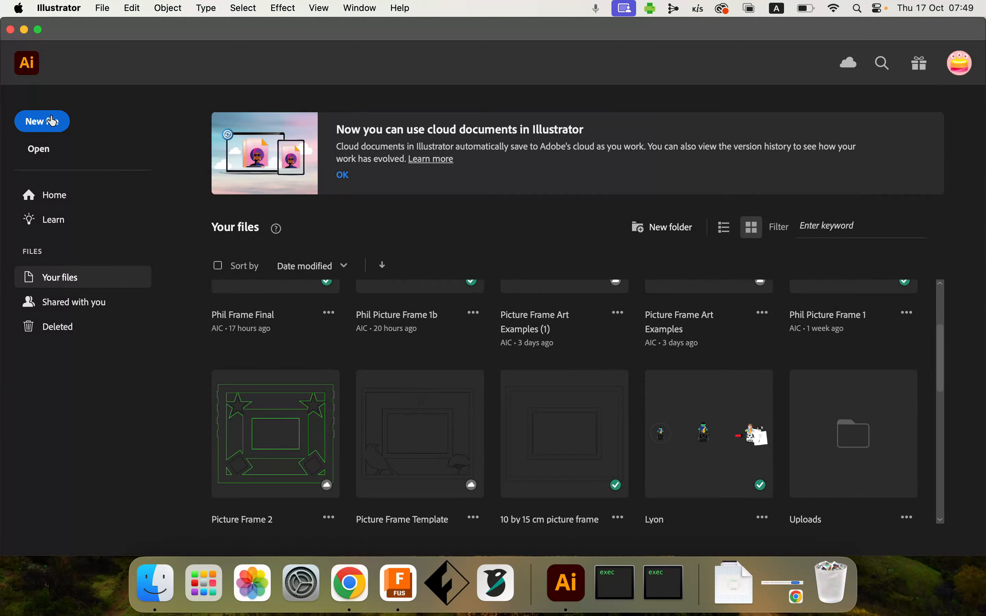
left_click(40, 154)
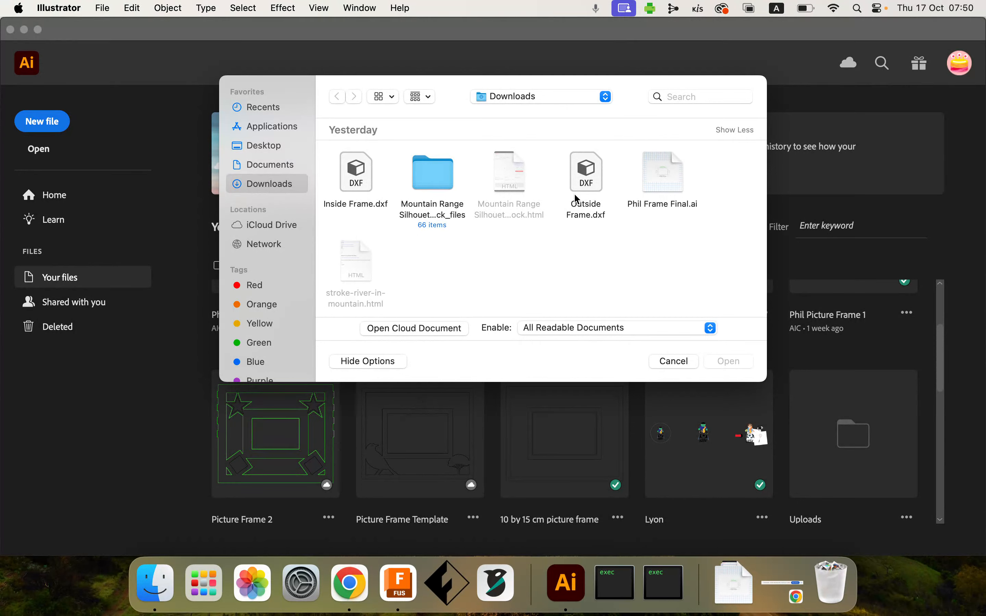
left_click(589, 184)
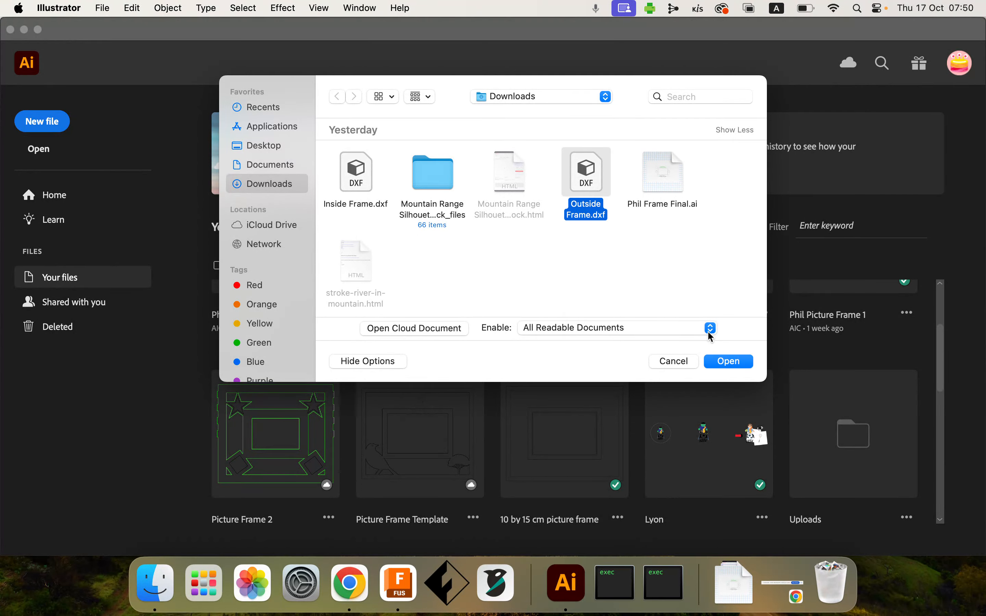
left_click(731, 362)
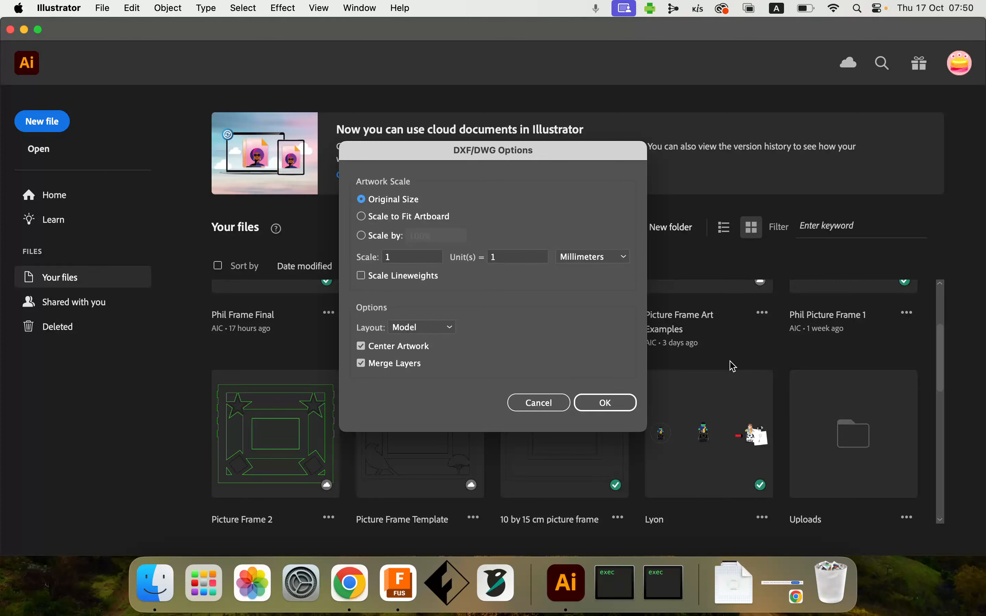
Step: Import the DXF at original size with 1 unit equal to 1 millimetre, artwork centred and layers merged
left_click(360, 217)
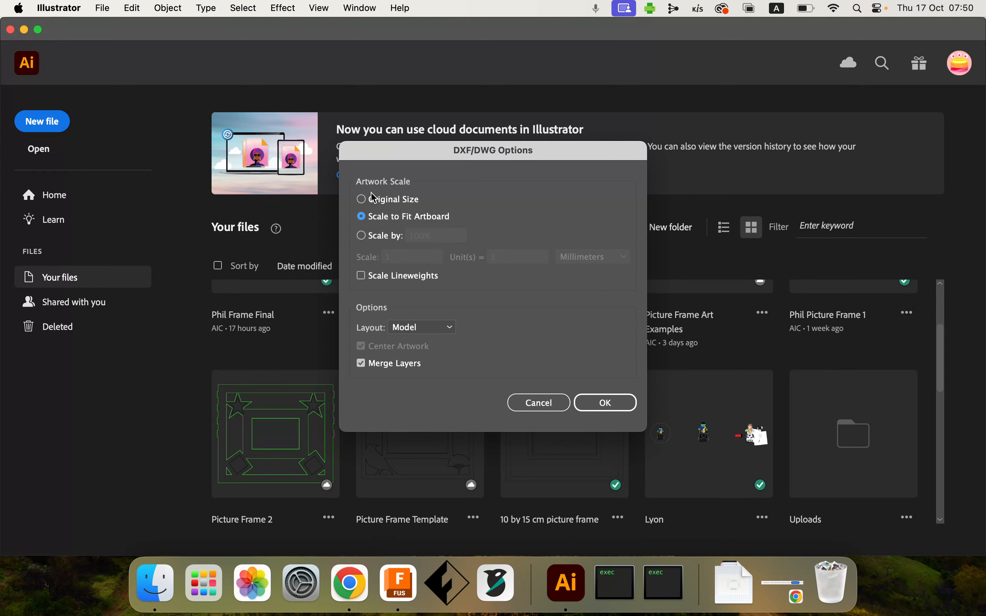
left_click(362, 200)
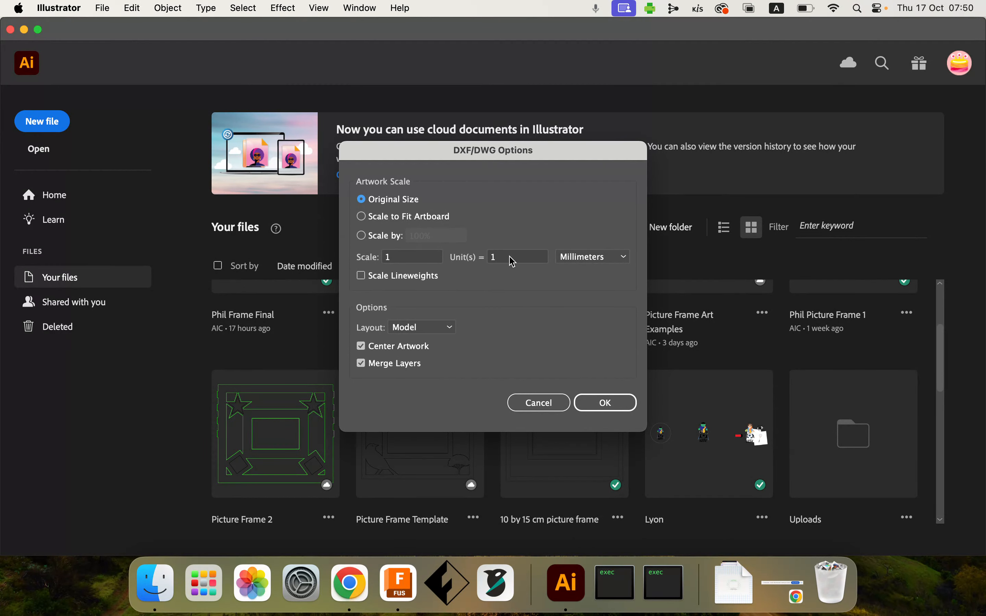
left_click(360, 363)
left_click(364, 365)
left_click(603, 406)
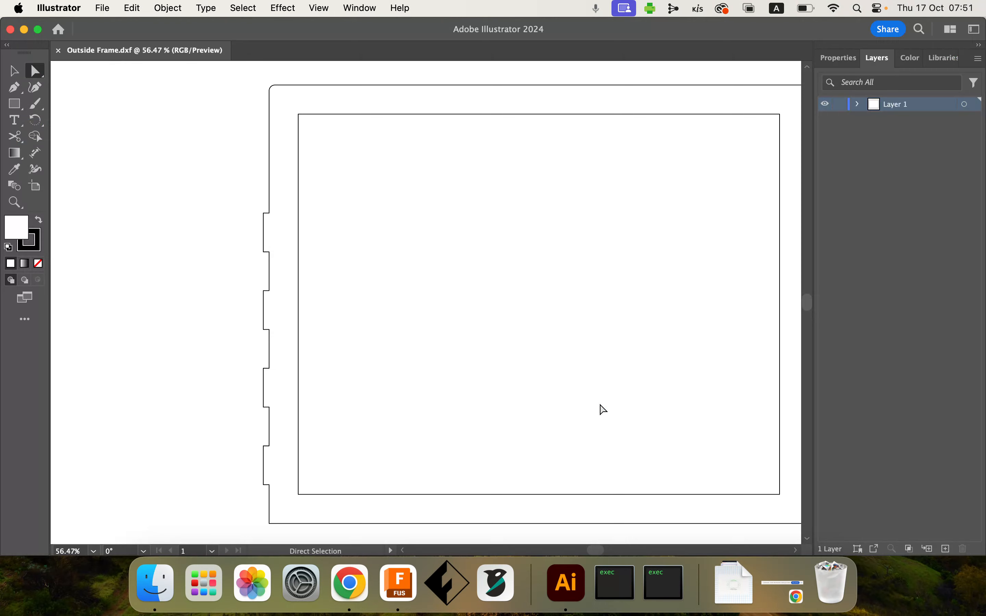
Step: Open Inside Frame.dxf from Downloads with the same import options and check it against the Outside Frame document
left_click(105, 10)
left_click(115, 58)
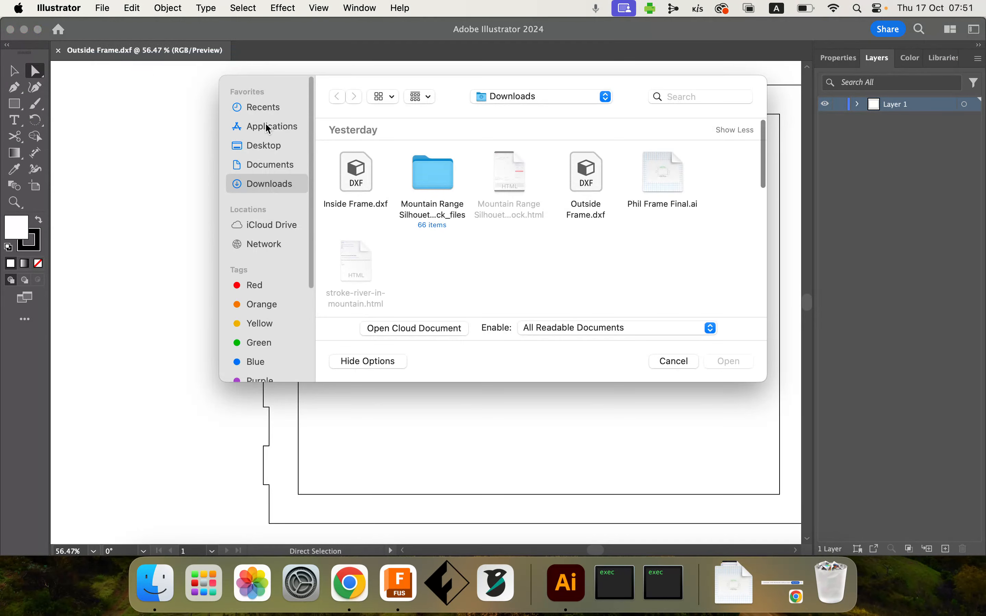
left_click(350, 164)
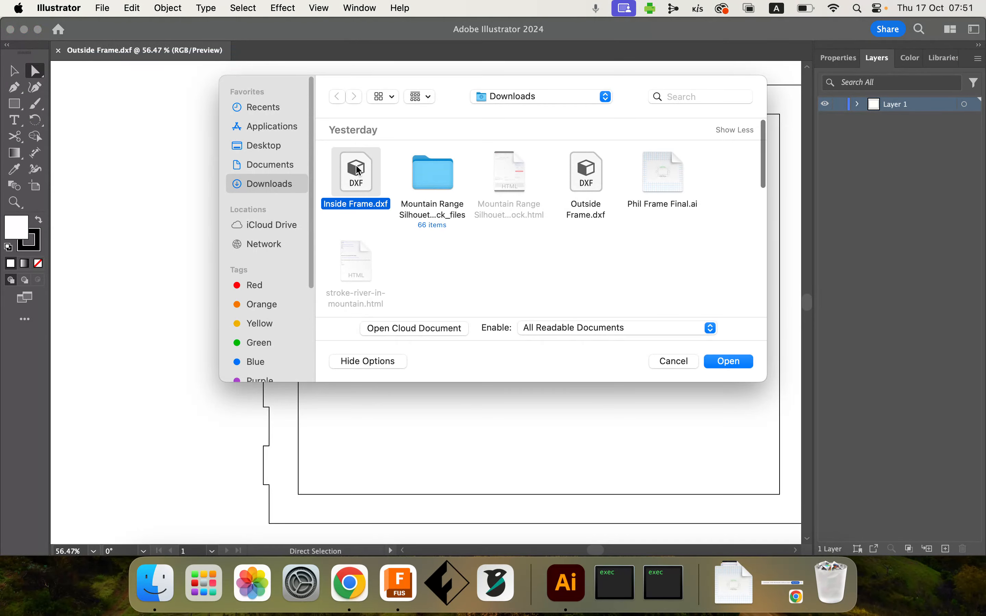
left_click(730, 363)
left_click(613, 401)
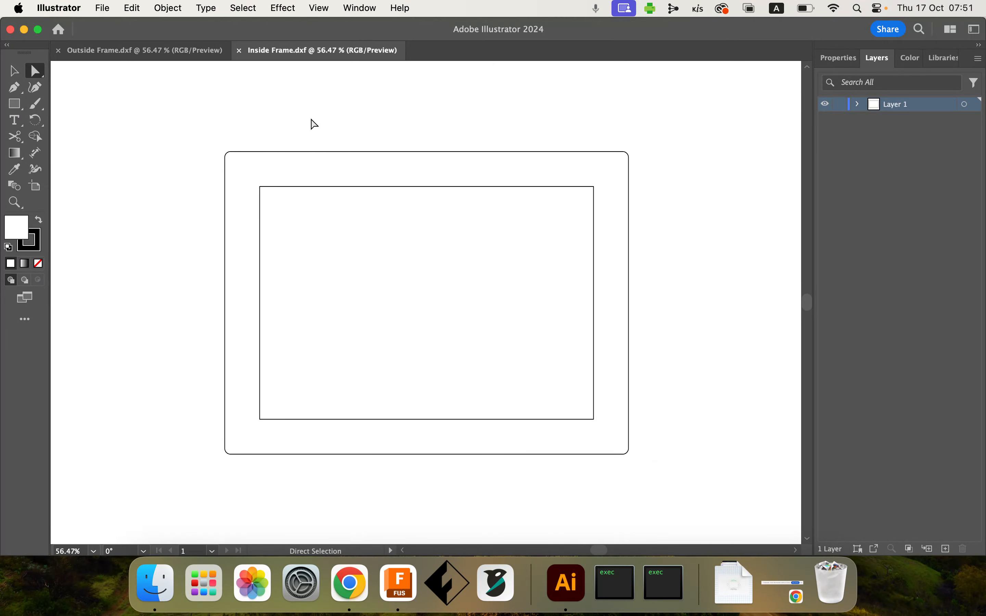
left_click(174, 55)
left_click(279, 53)
Step: Create a new landscape RGB document measuring 594 x 420 mm with one artboard
left_click(105, 10)
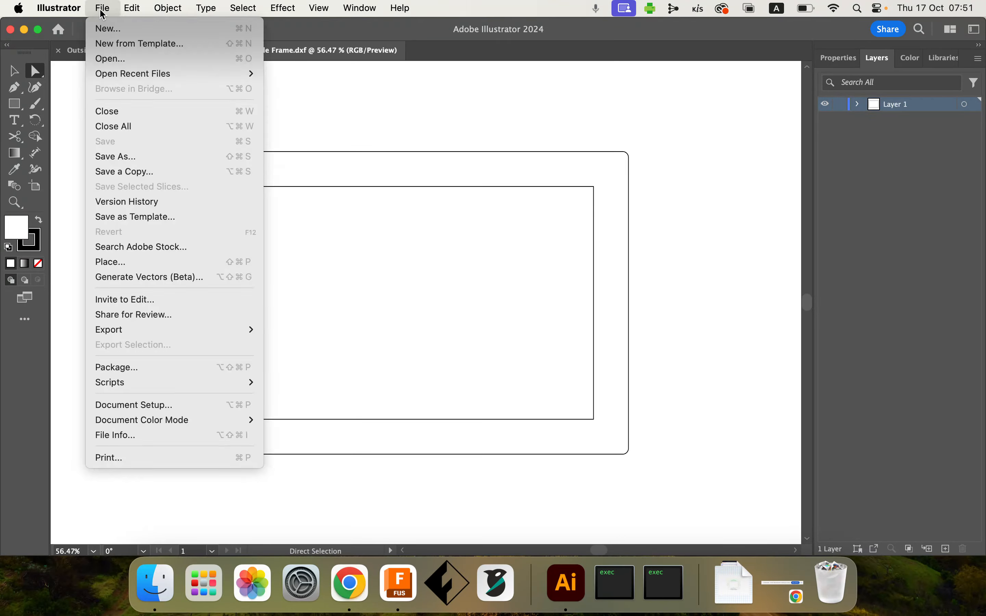
left_click(115, 32)
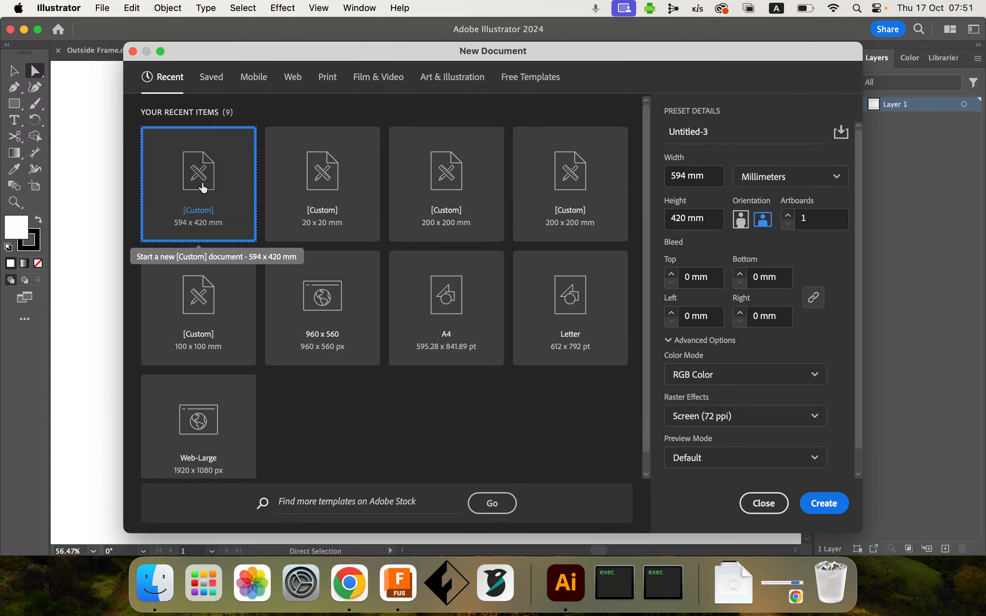
left_click(684, 130)
double_click(684, 130)
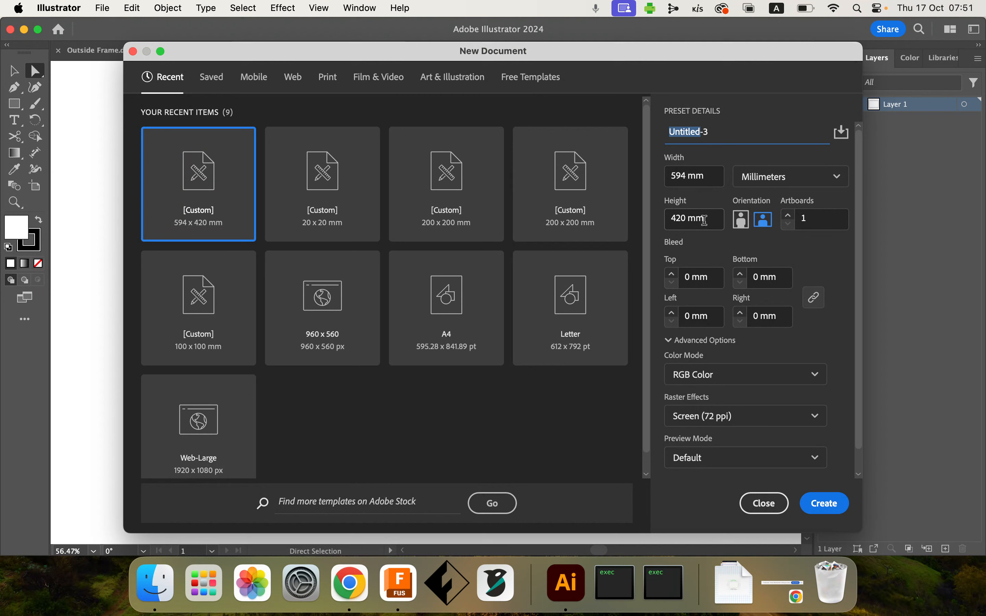
left_click(824, 503)
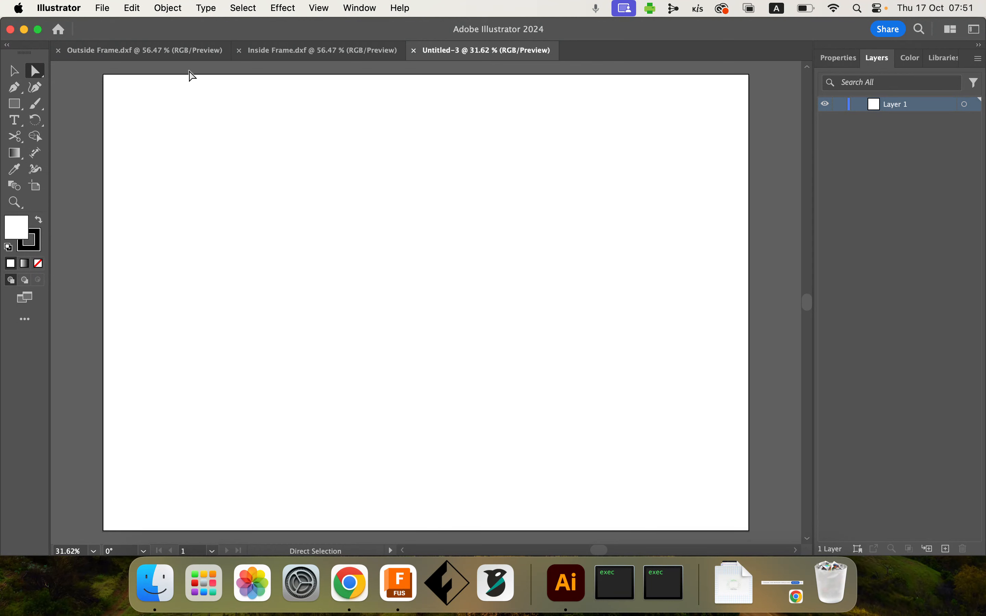
Step: Try to copy all of the Outside Frame artwork into the new document
left_click(174, 57)
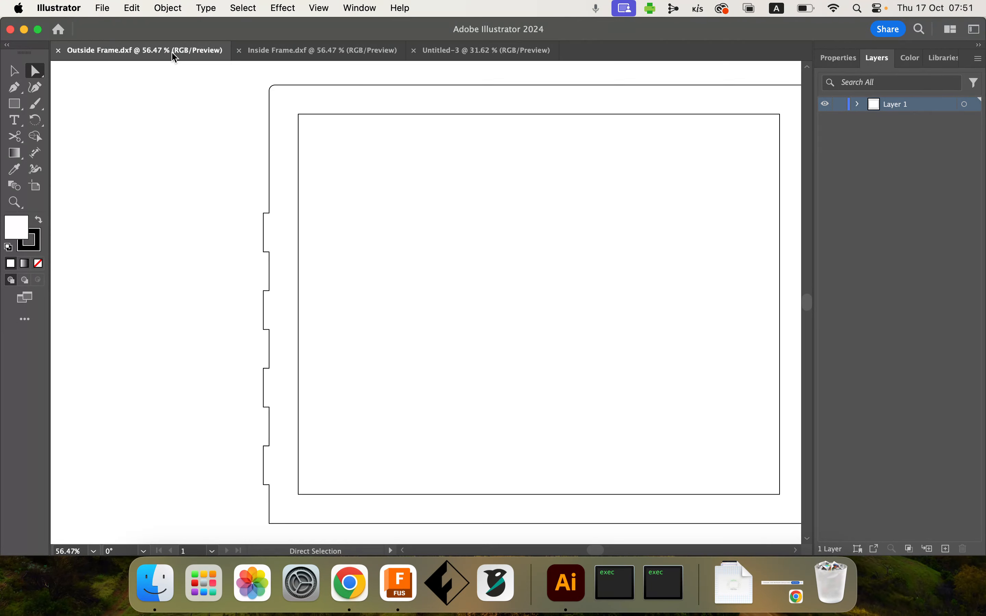
key("super+a")
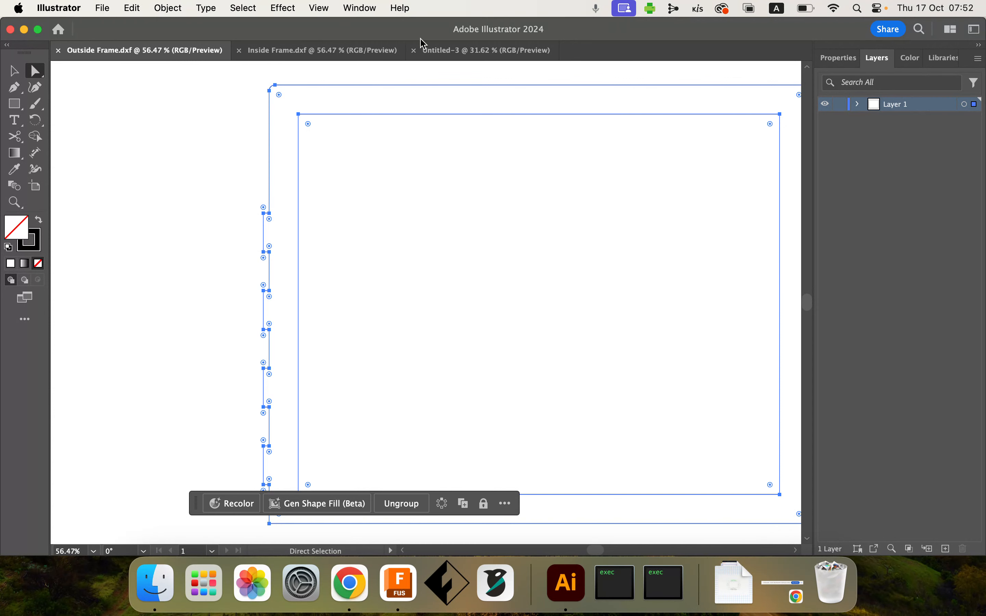
left_click(458, 59)
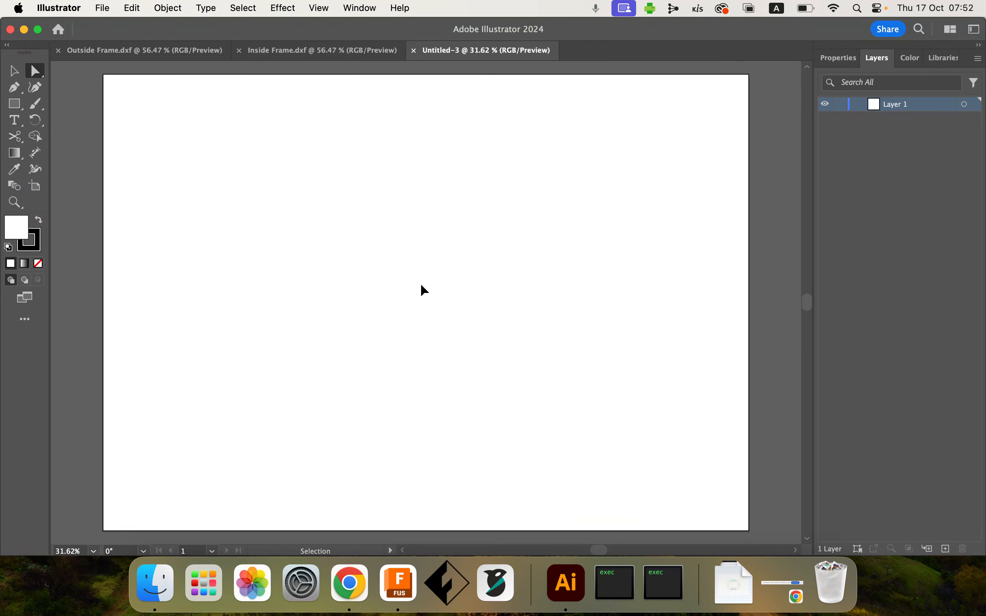
key("super+v")
left_click(157, 52)
left_click(456, 57)
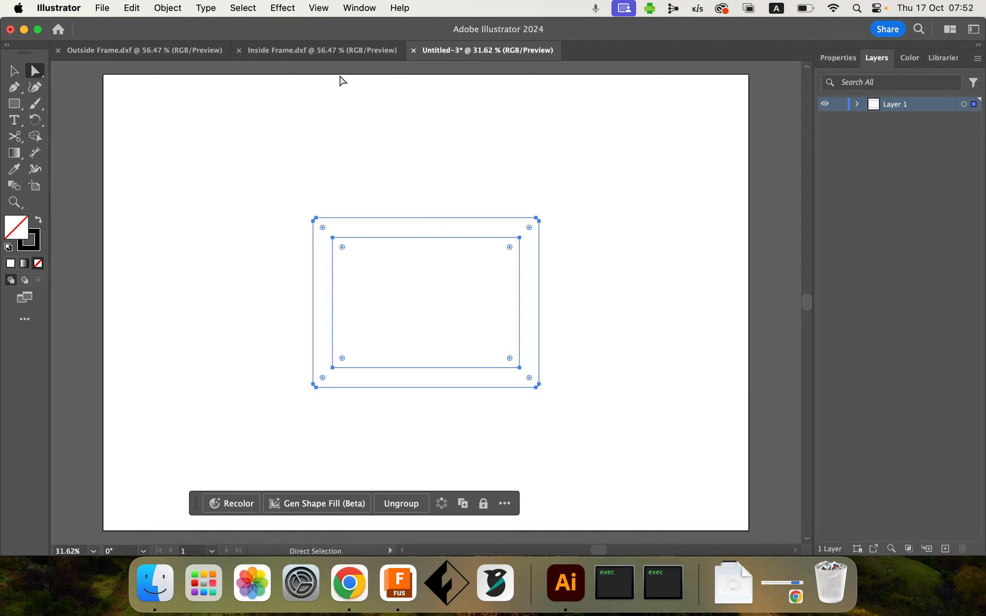
Step: Copy all of the Inside Frame artwork into the new document and deselect it
left_click(324, 53)
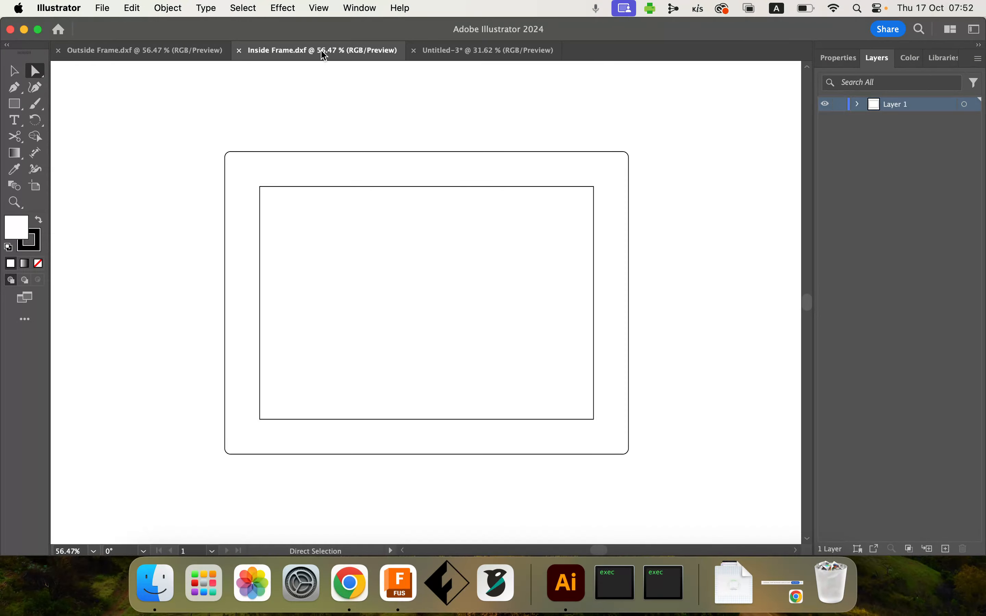
key("super+a")
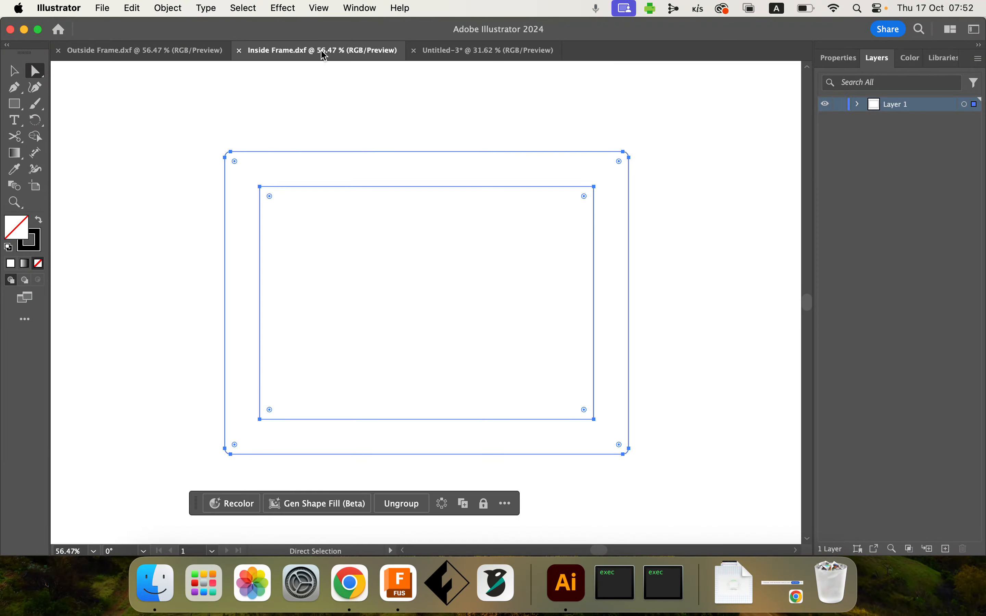
left_click(464, 52)
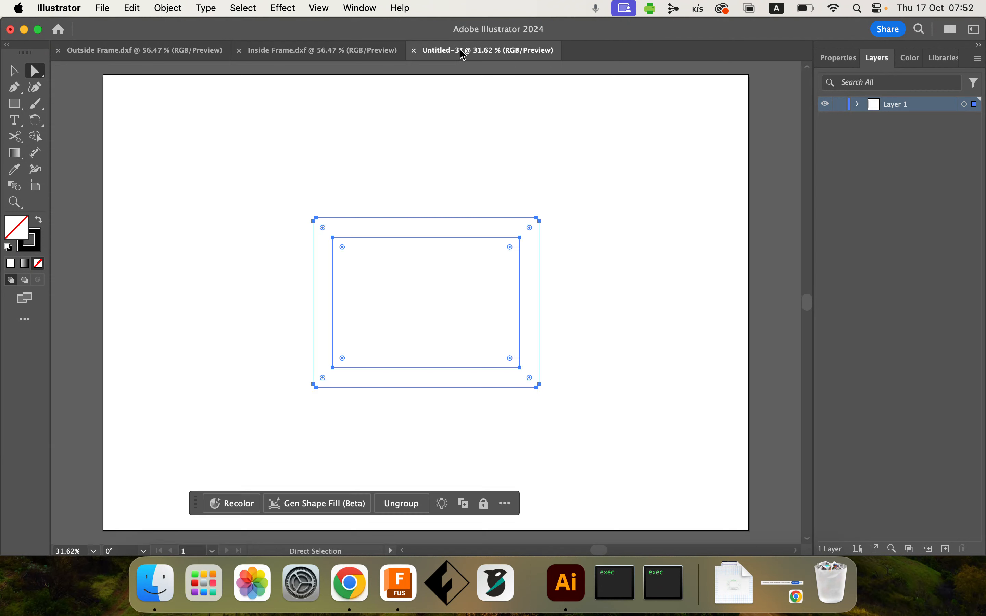
left_click(386, 137)
key("super+a")
left_click(386, 137)
Step: Copy the tabbed Outside Frame artwork onto the new document's artboard, around the inside frame, and deselect it
left_click(310, 56)
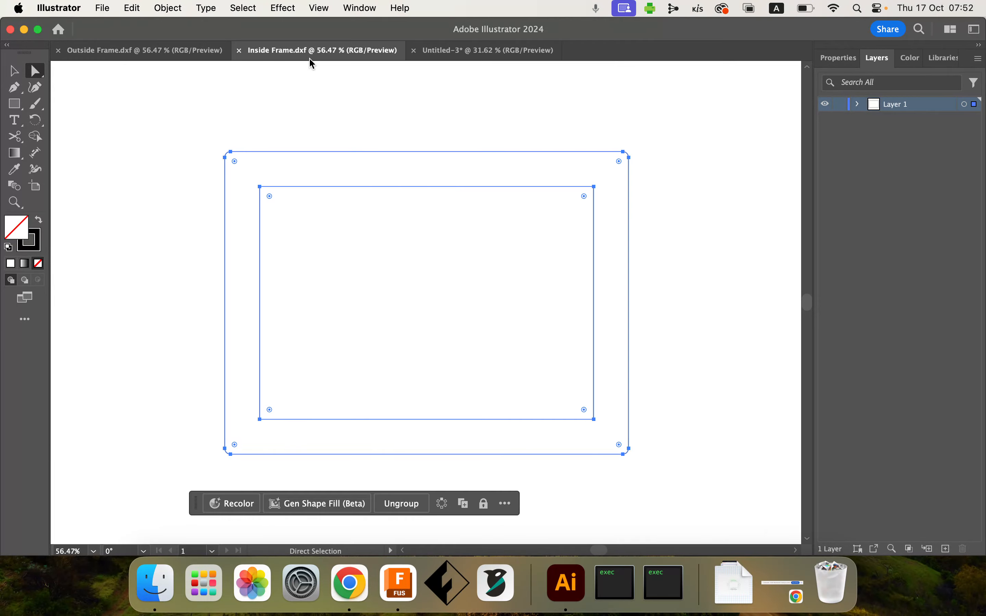
left_click(192, 53)
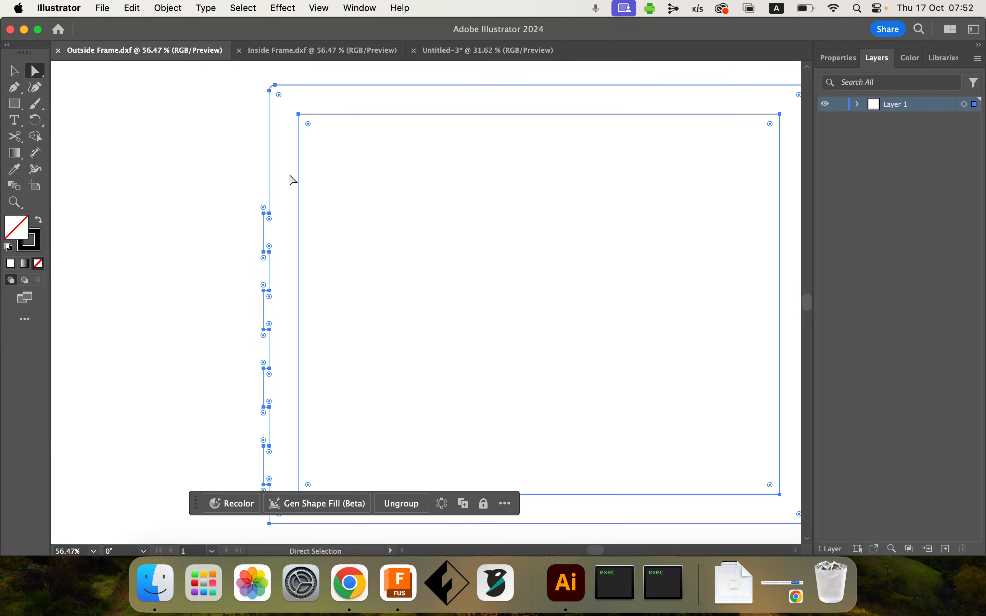
left_click(471, 51)
key("super+v")
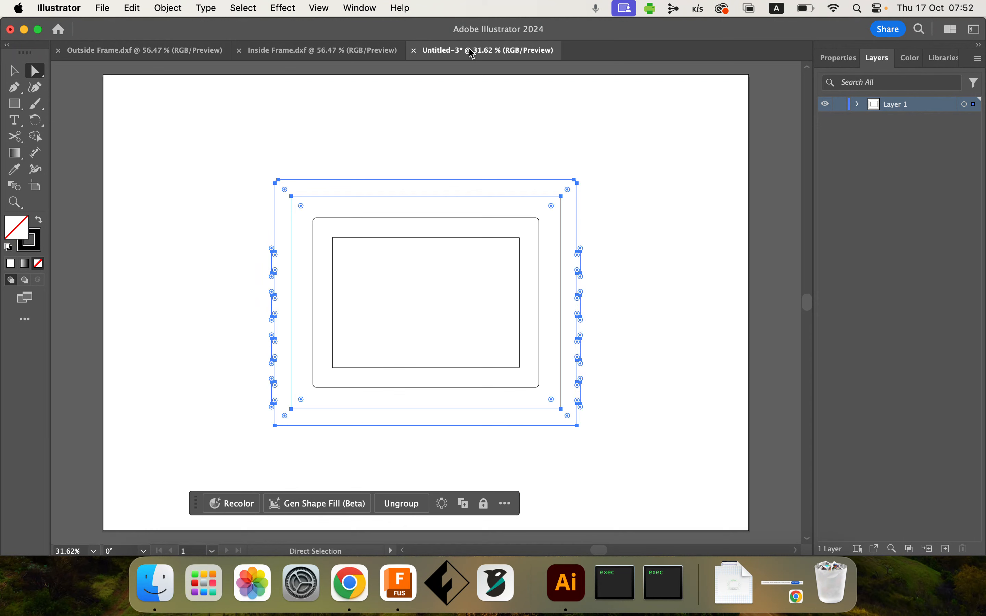
left_click(614, 118)
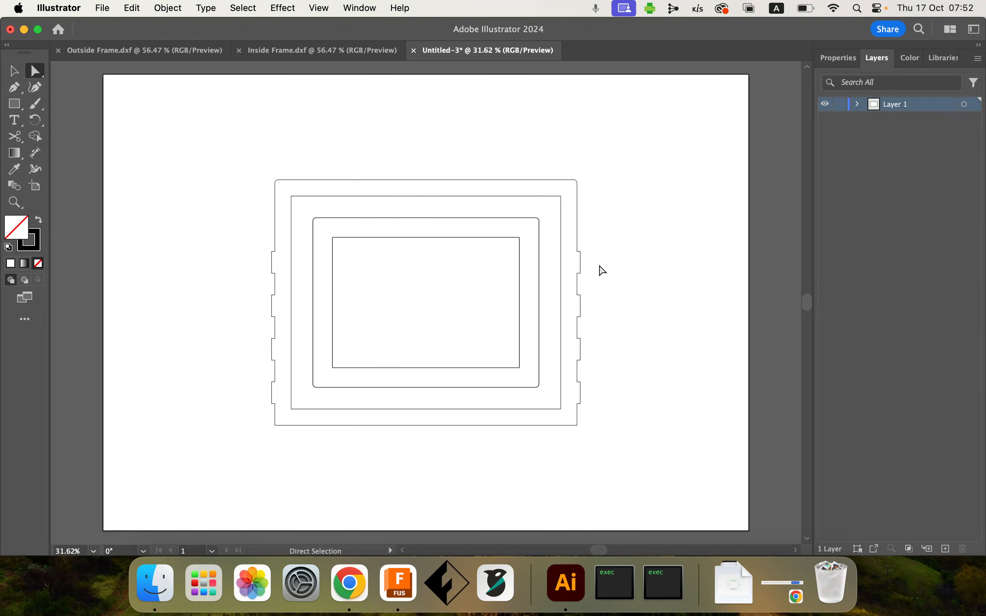
Step: Expand Layer 1, identify the duplicate inside frame by toggling its visibility, and delete that lowest group
left_click(857, 104)
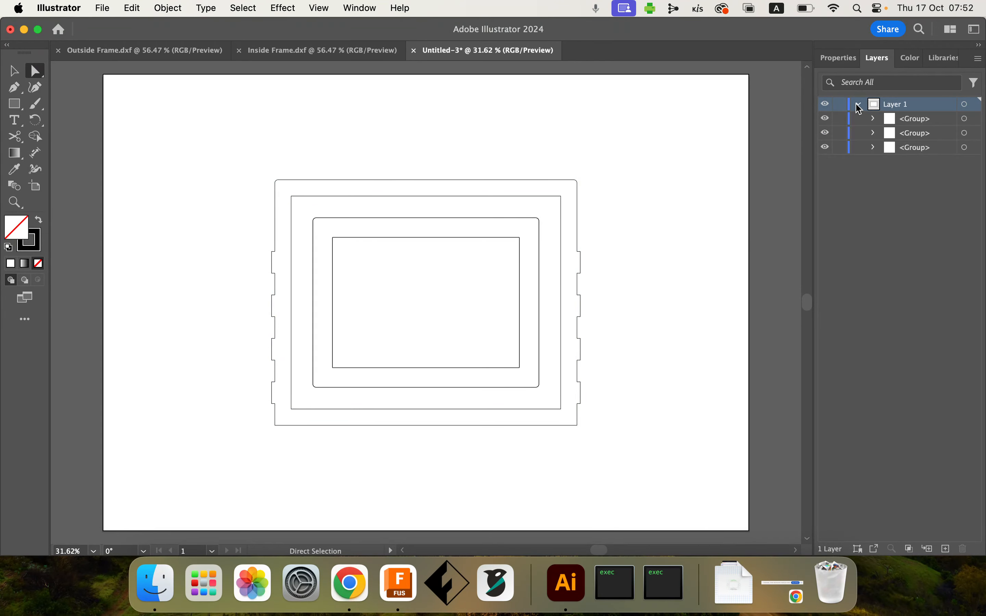
left_click(873, 120)
left_click(874, 120)
left_click(825, 148)
left_click(826, 147)
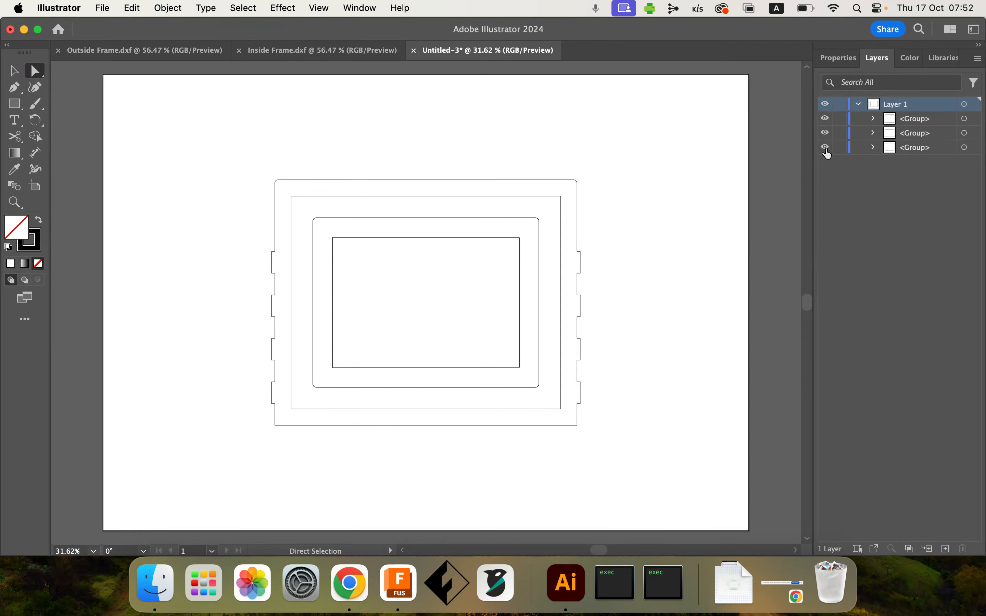
left_click(903, 152)
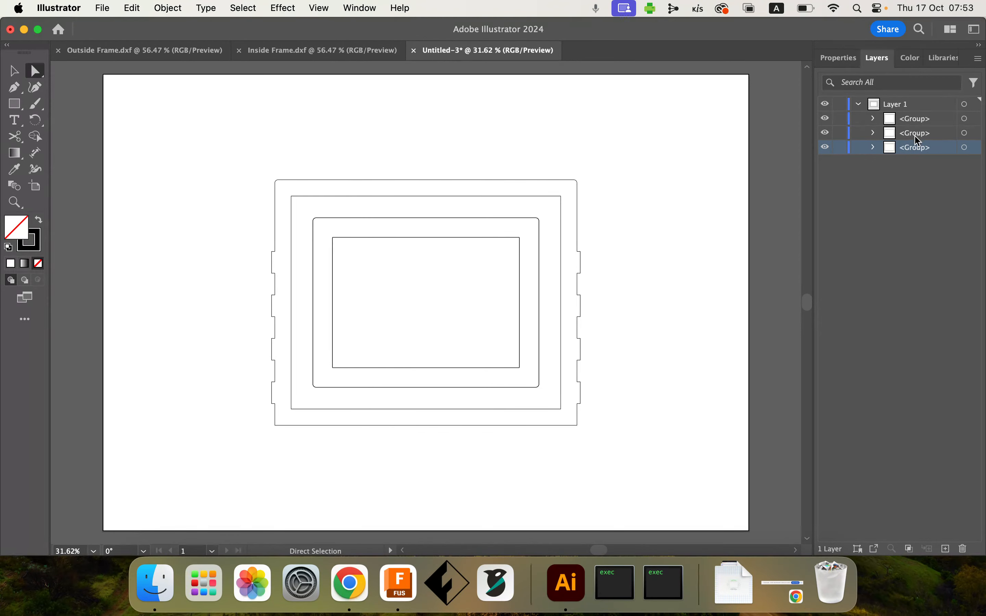
left_click(980, 59)
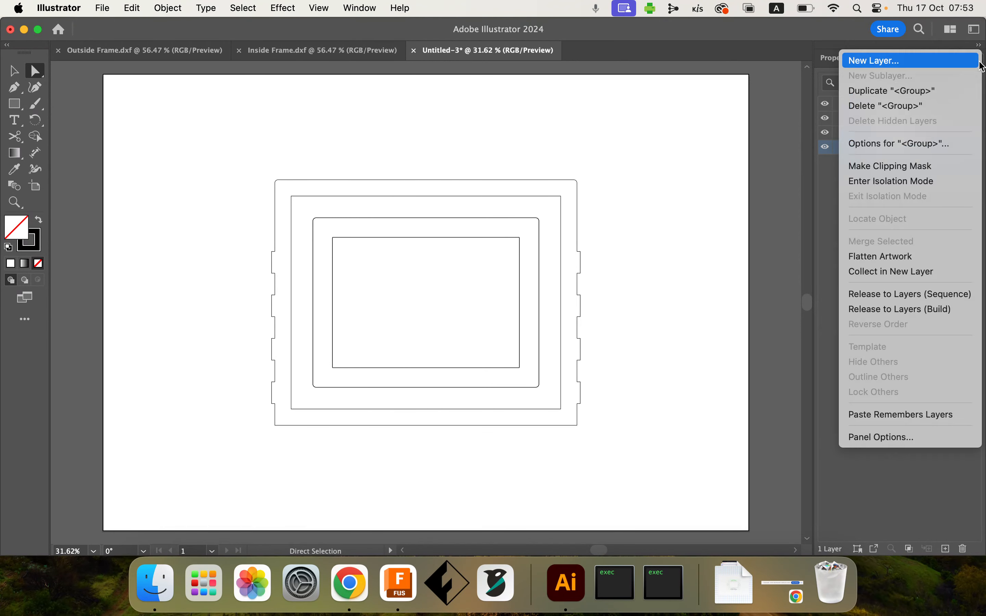
left_click(917, 107)
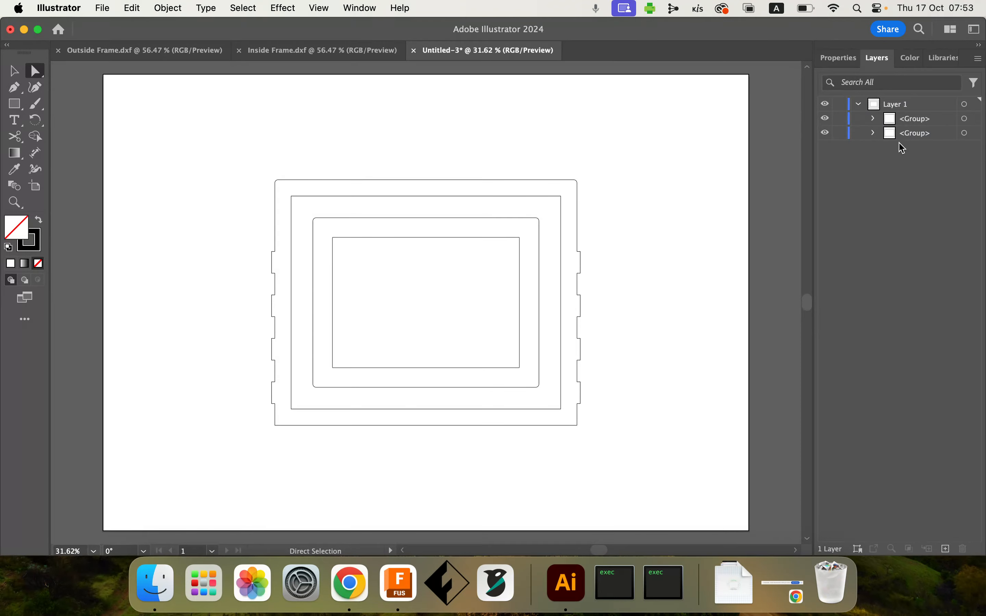
Step: Examine the contents of the two remaining groups in Layer 1, then collapse the layer
left_click(873, 133)
left_click(874, 133)
left_click(875, 119)
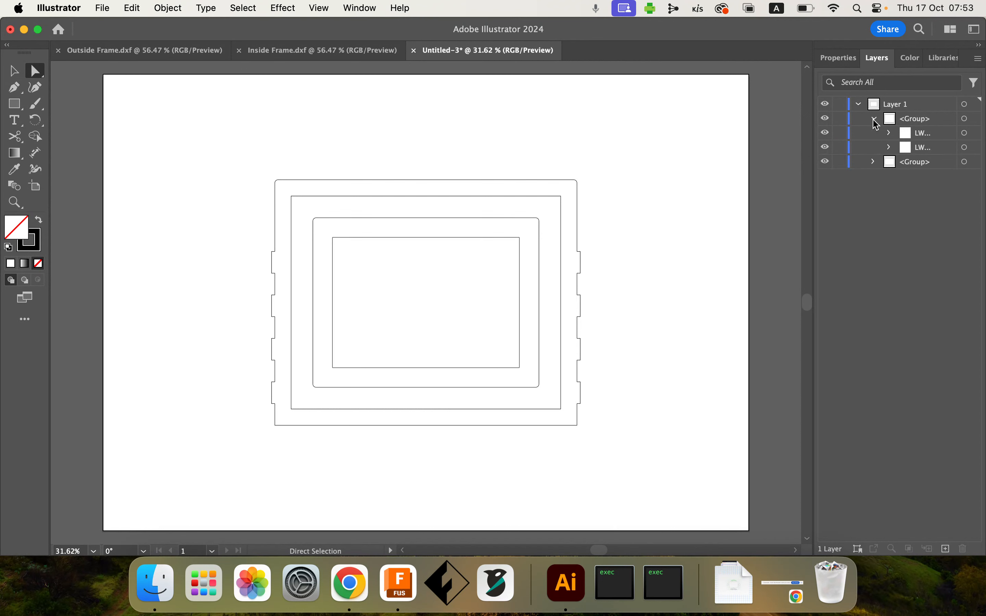
left_click(874, 119)
left_click(874, 120)
left_click(924, 137)
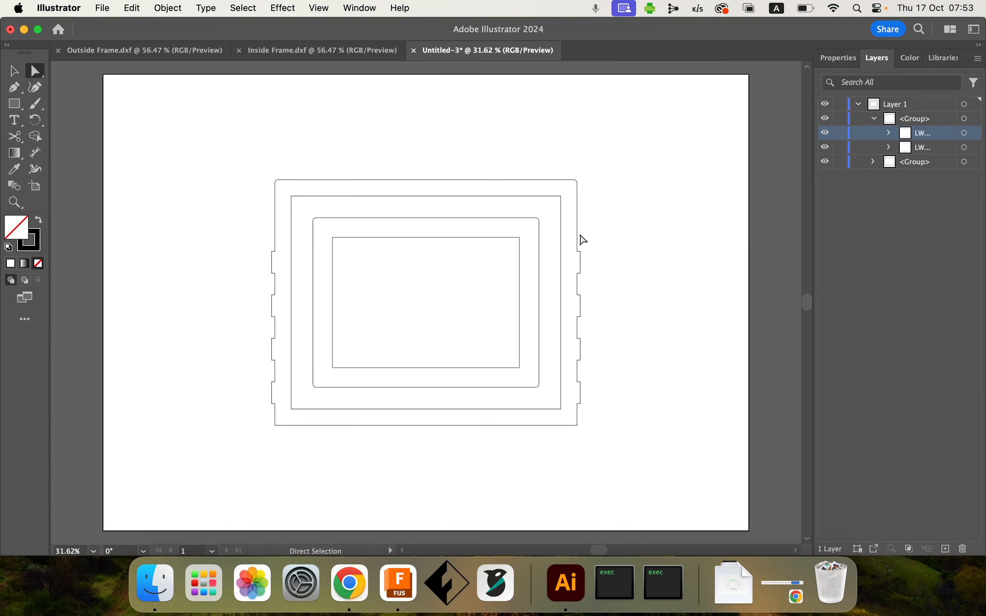
left_click(874, 119)
left_click(859, 105)
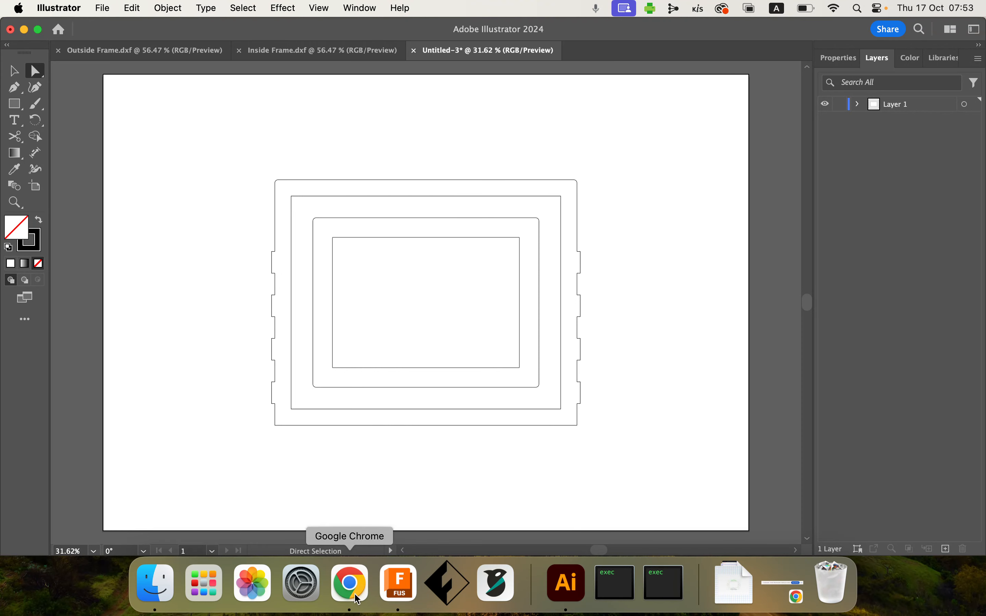
Step: Switch to Chrome and search Google Images for "mountain range"
left_click(350, 583)
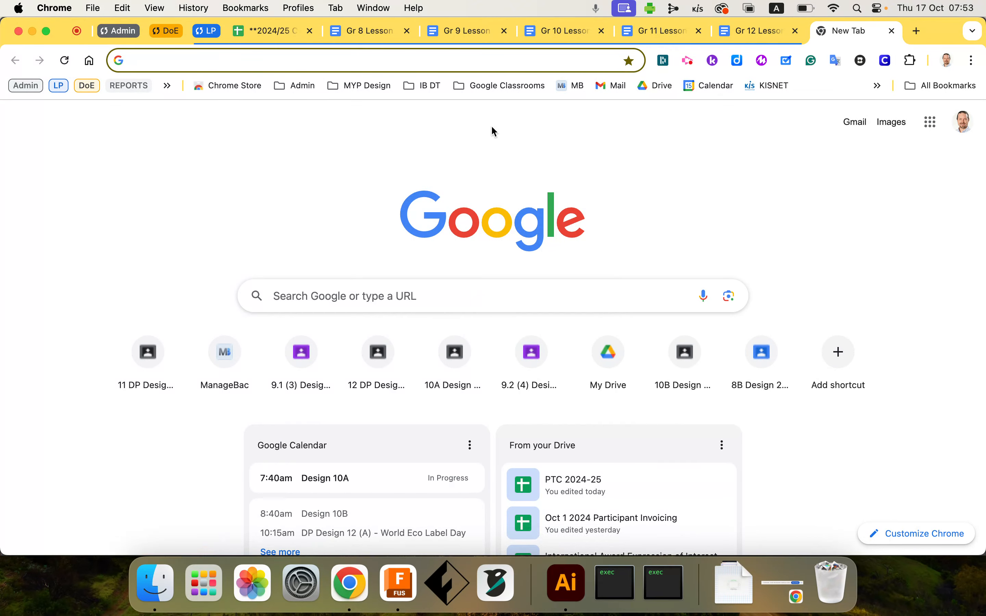
type("moun")
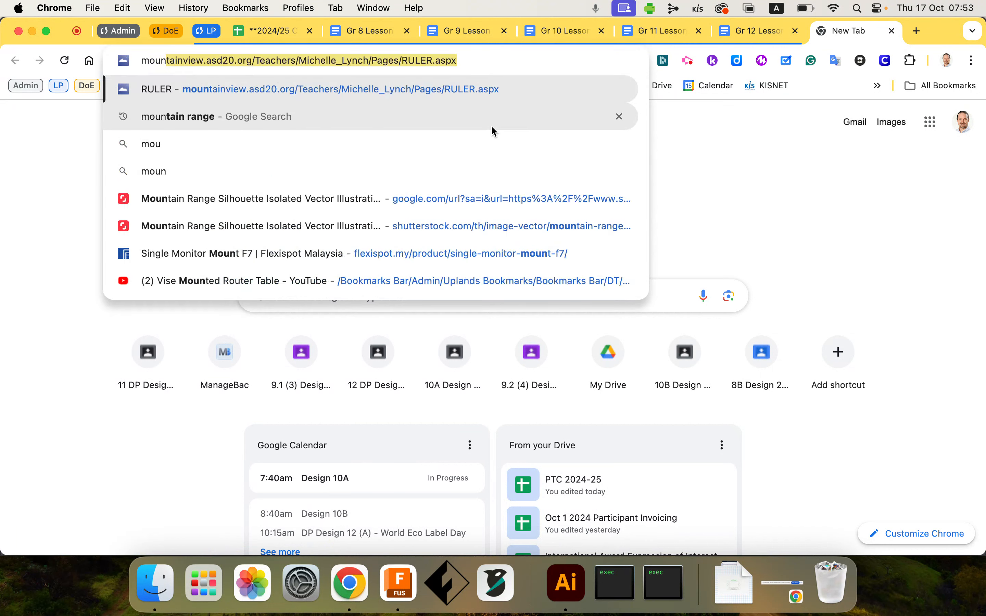
type("tain range")
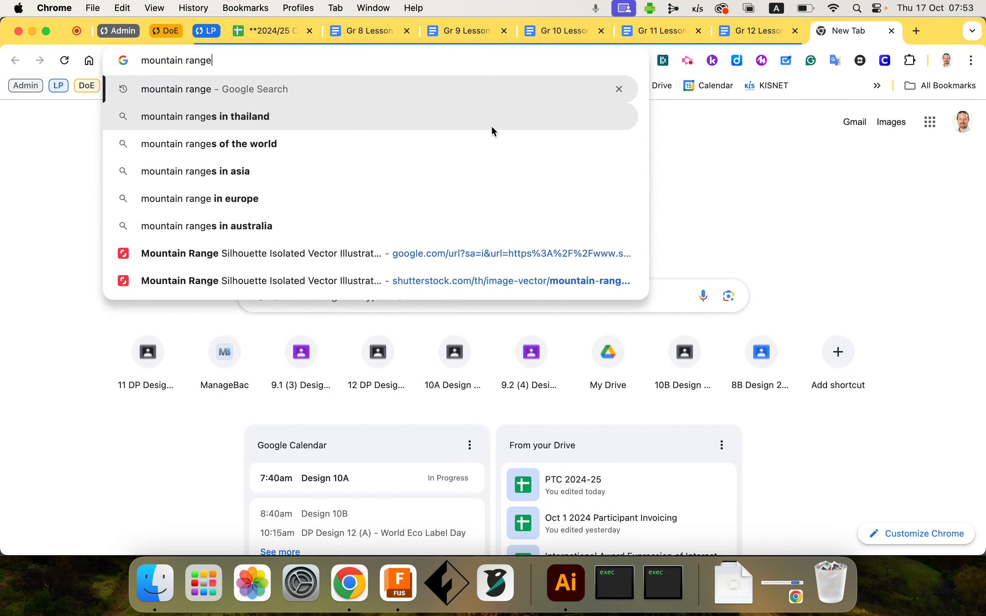
key("Return")
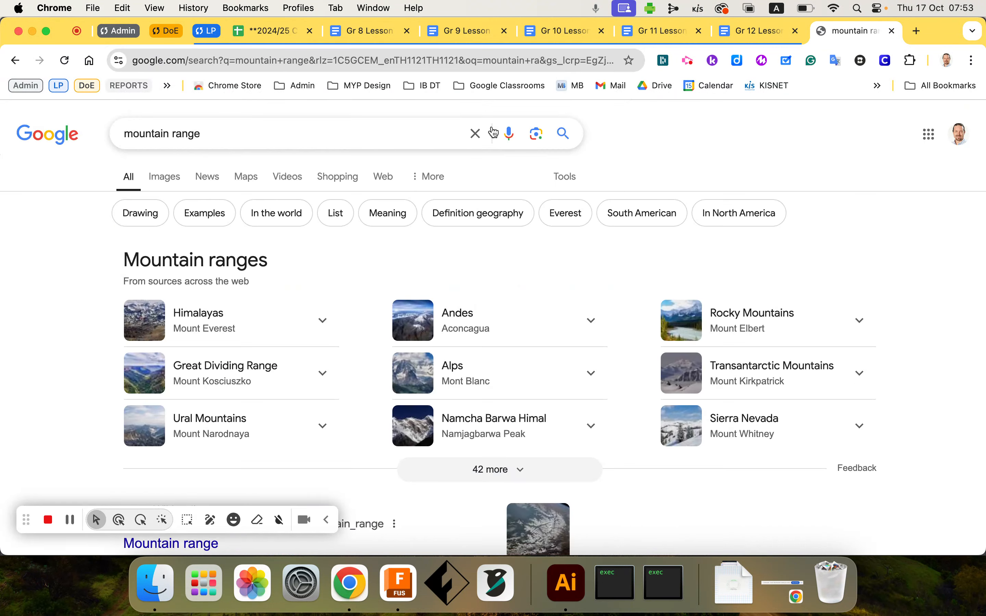
left_click(164, 177)
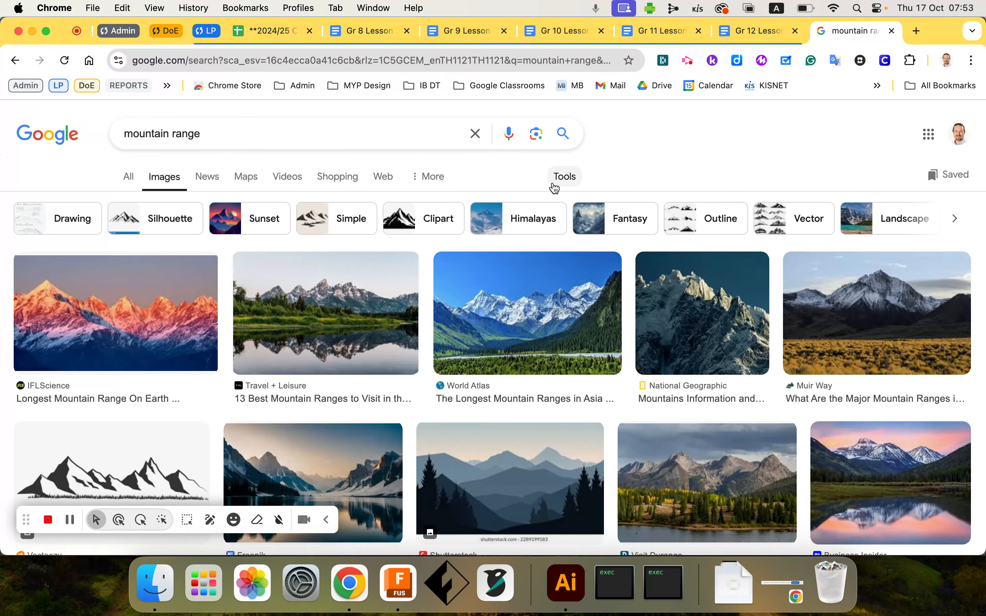
Step: Filter the image results to the Line drawing type and browse them for suitable mountain artwork
left_click(564, 179)
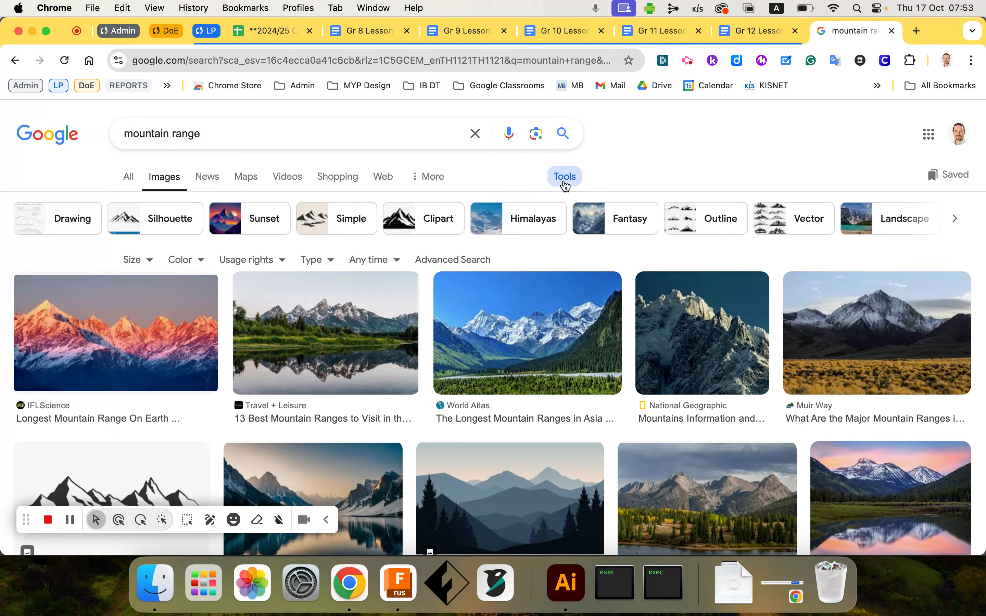
left_click(331, 261)
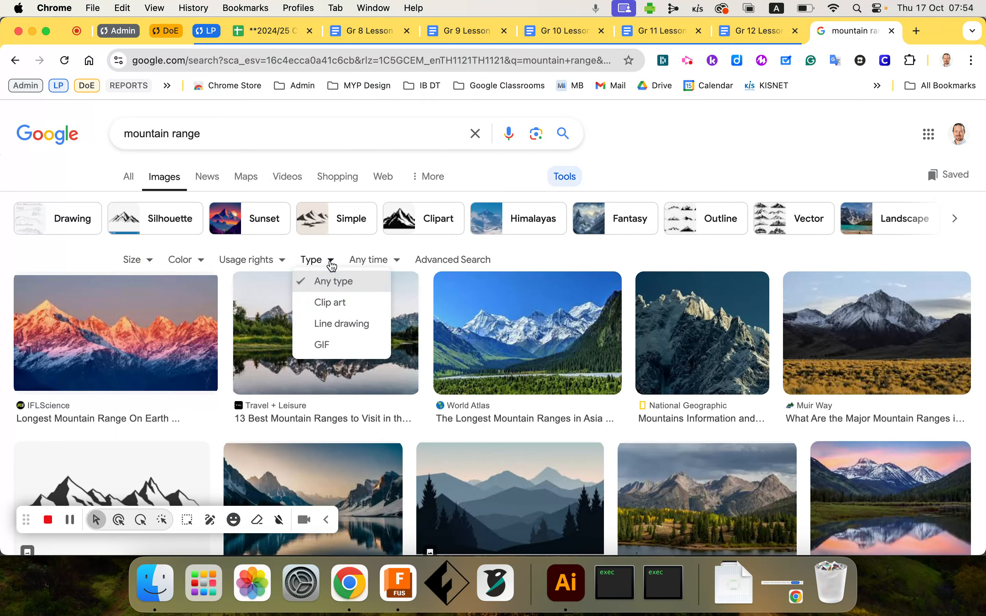
left_click(331, 326)
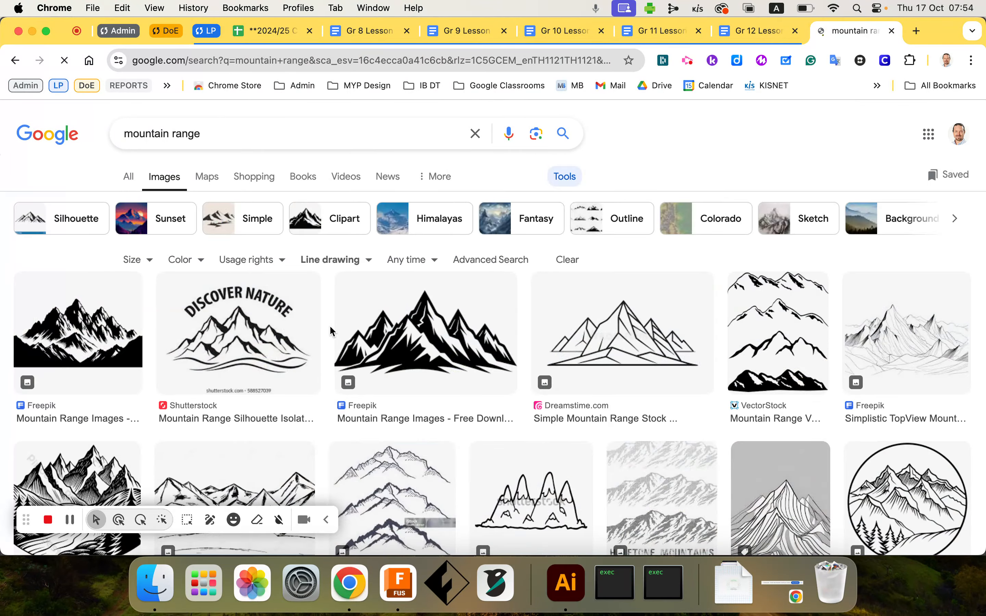
scroll(554, 431, "down", 2)
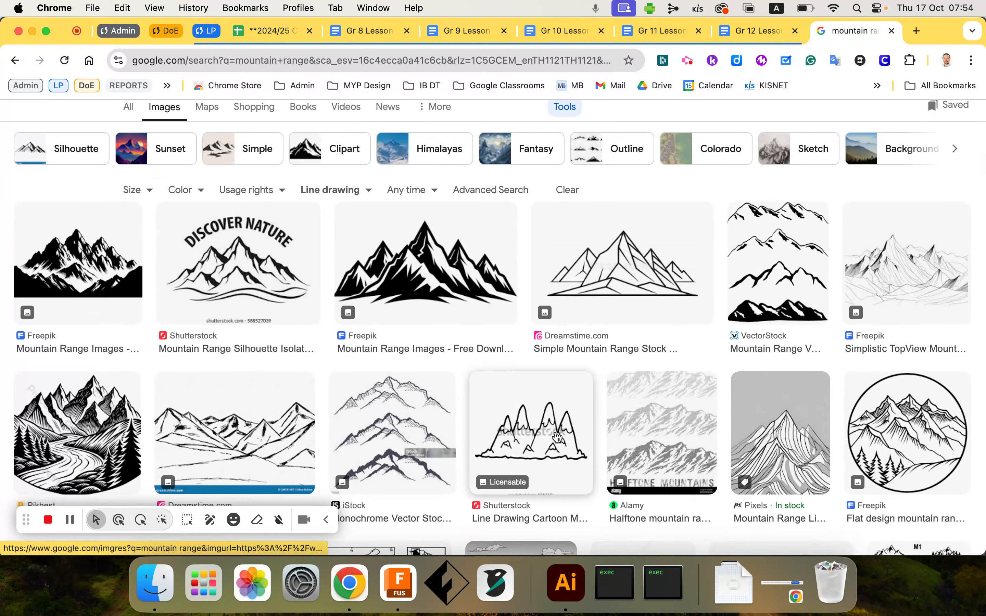
scroll(558, 436, "down", 1)
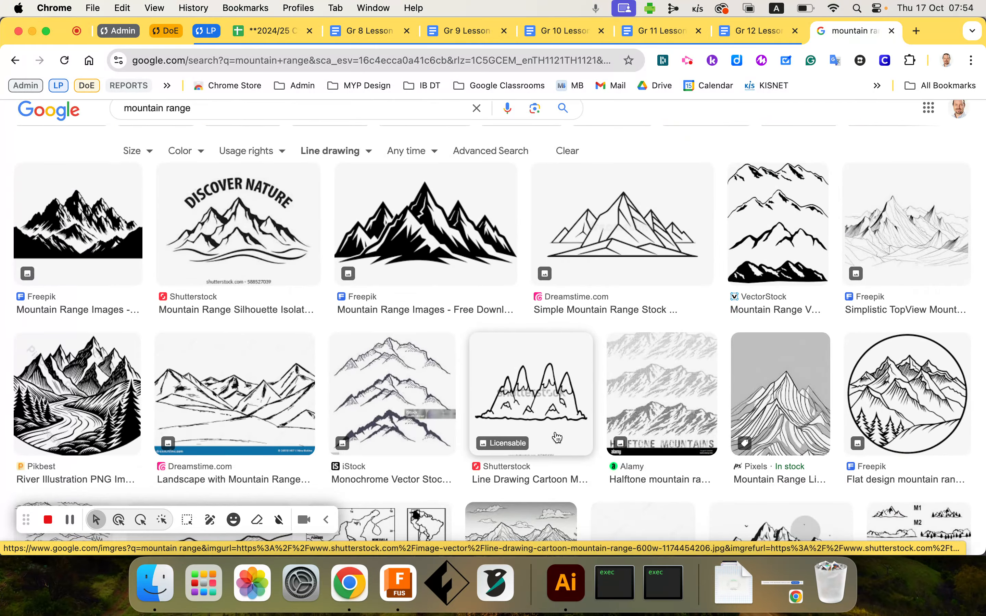
scroll(557, 437, "down", 2)
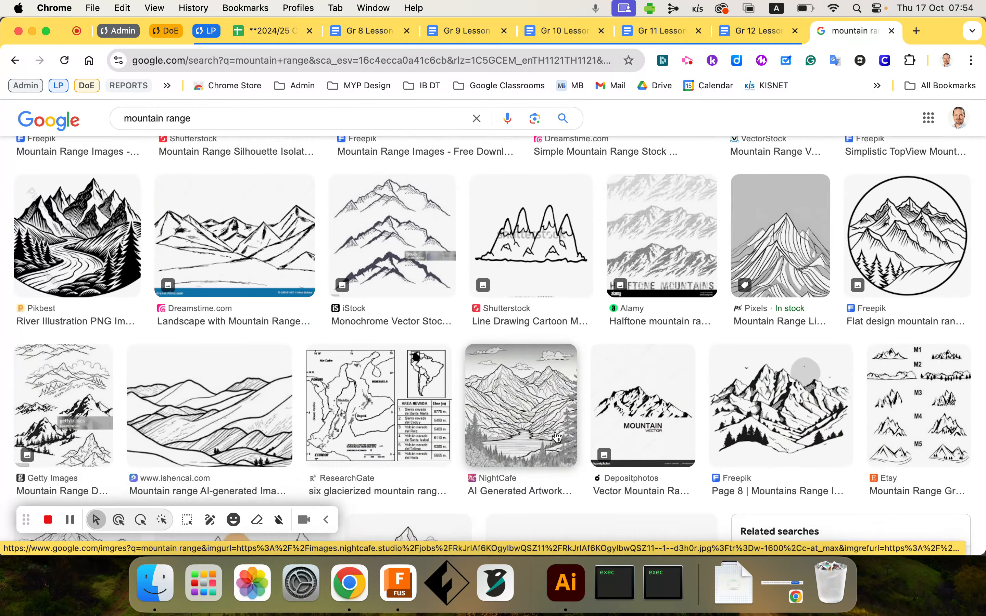
scroll(557, 437, "up", 5)
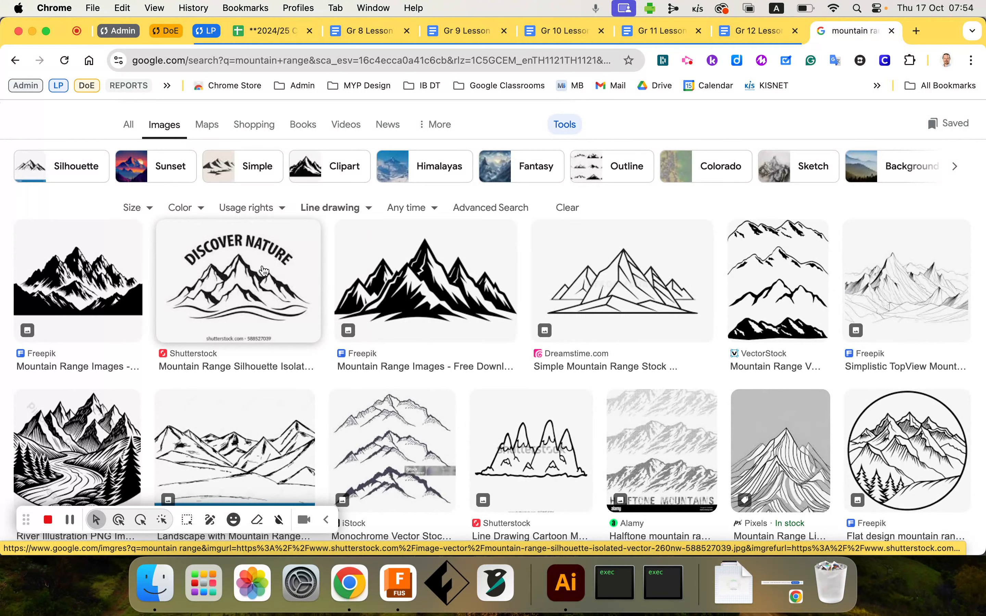
Step: Back in Illustrator, rename Layer 1 as MAIN LAYER and add a new layer beneath it
left_click(568, 586)
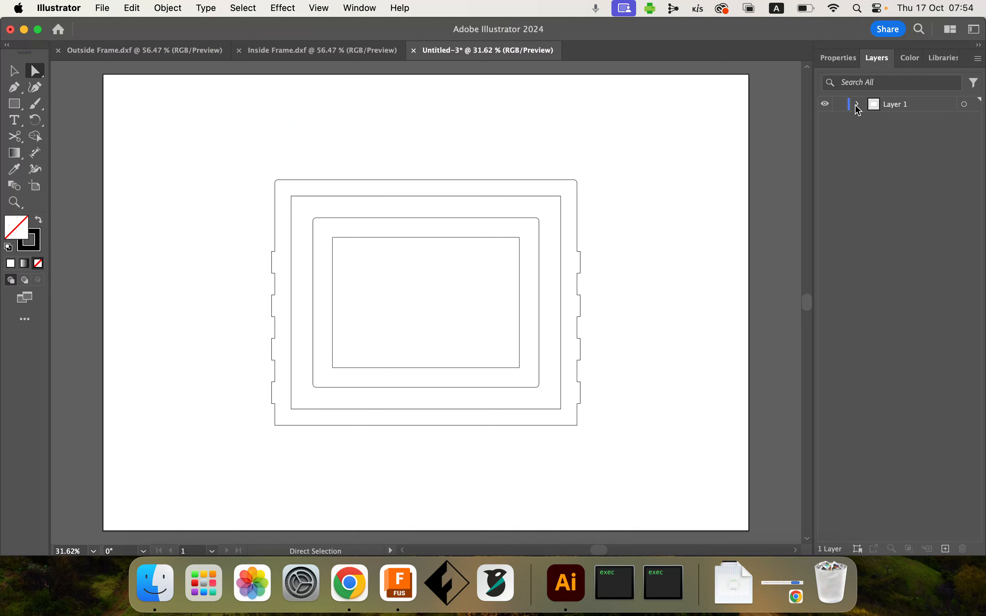
left_click(859, 105)
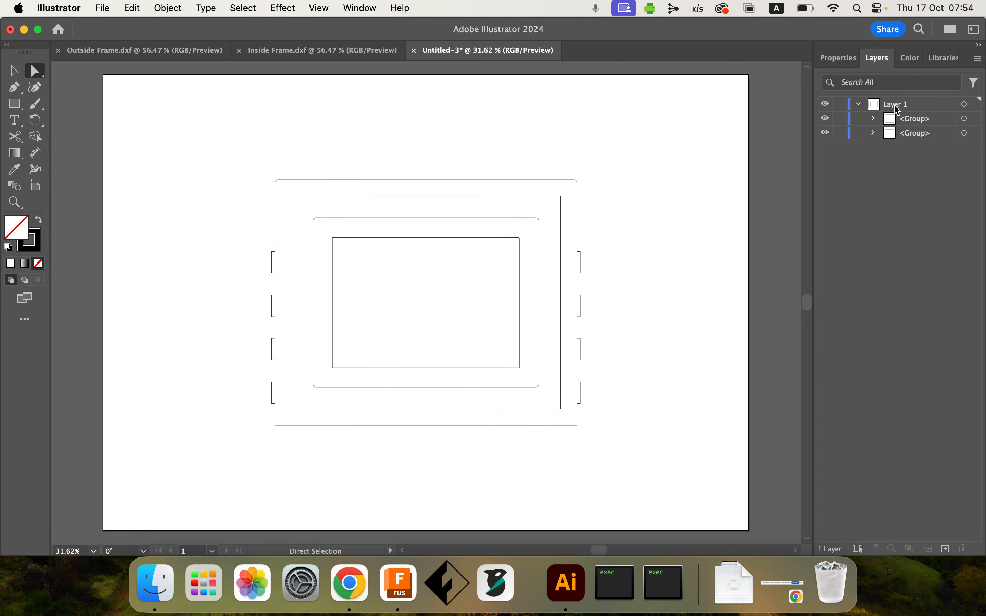
left_click(859, 105)
left_click(894, 107)
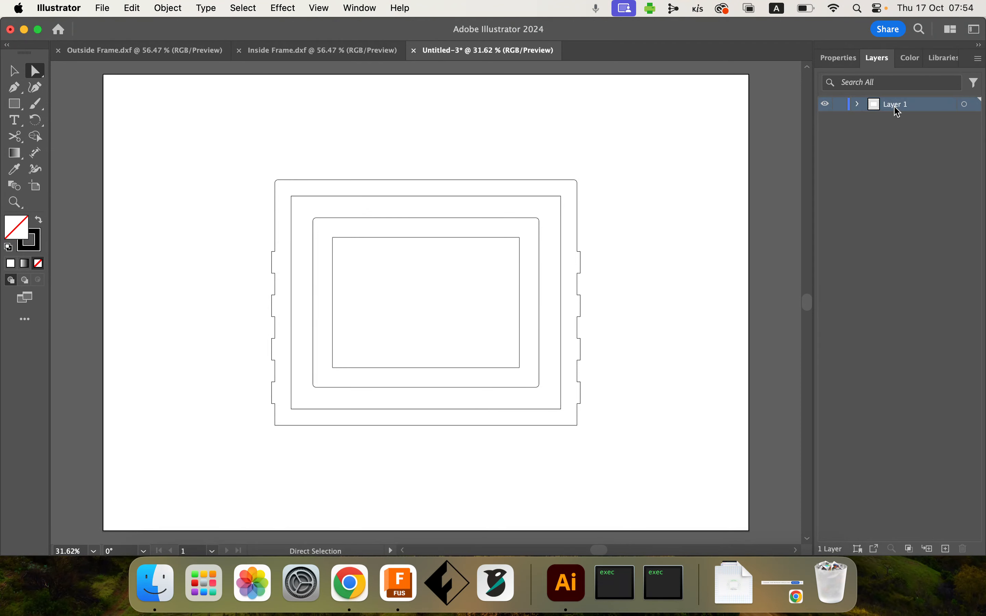
left_click(979, 59)
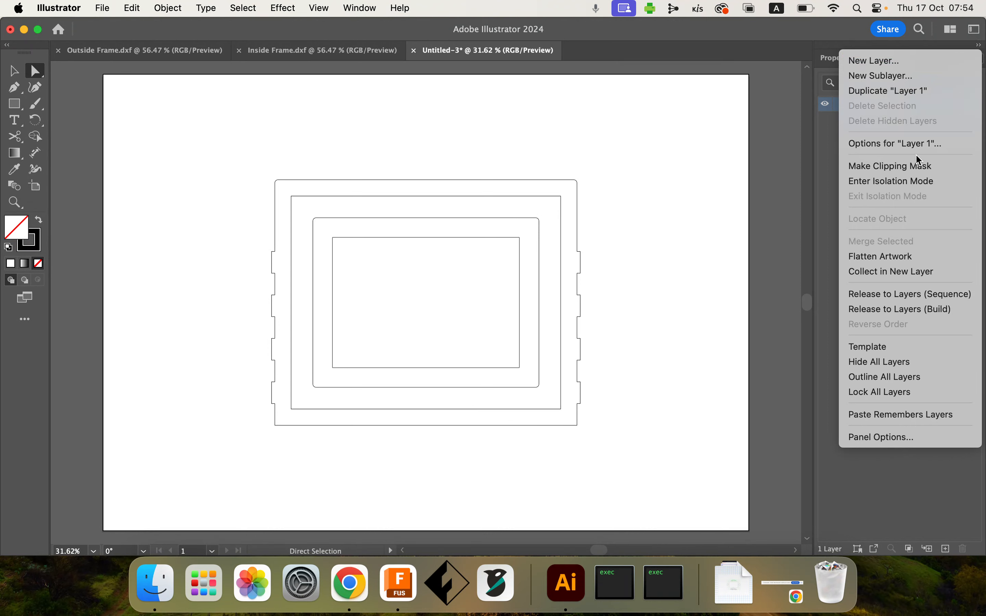
left_click(913, 166)
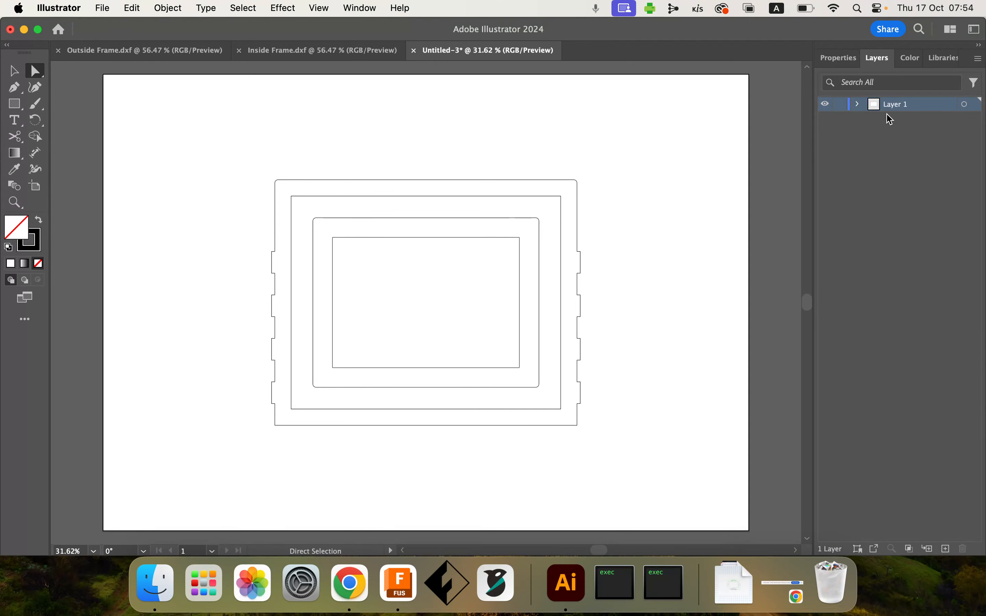
double_click(890, 110)
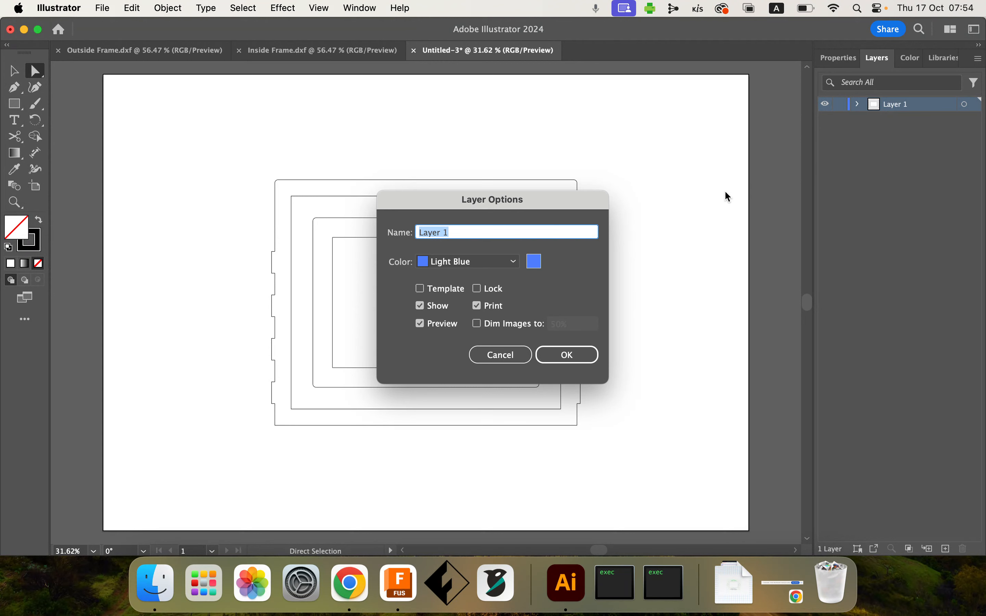
type("M")
left_click(574, 356)
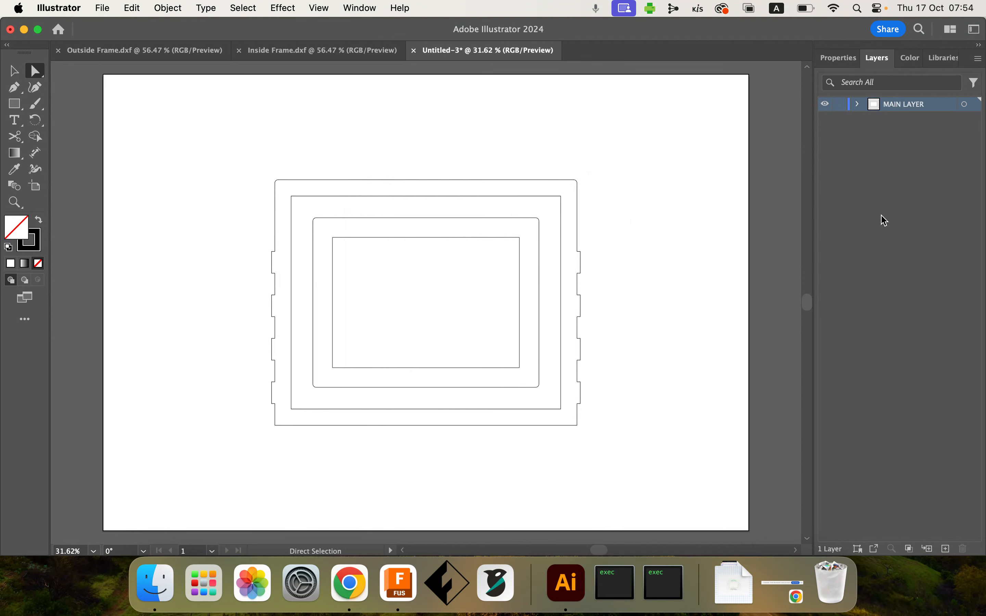
left_click(945, 549)
left_click_drag(881, 110, 887, 131)
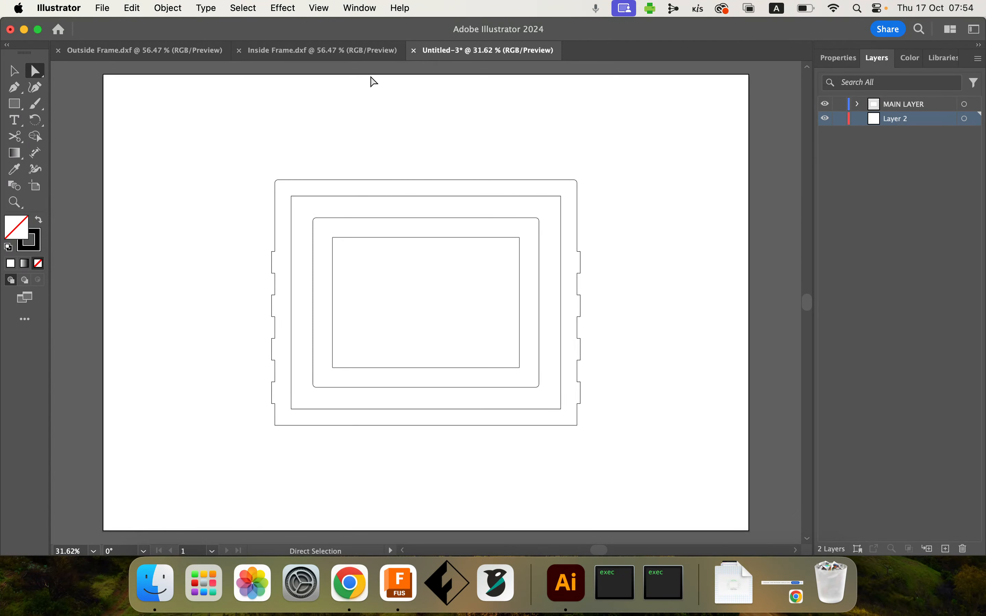
left_click(103, 9)
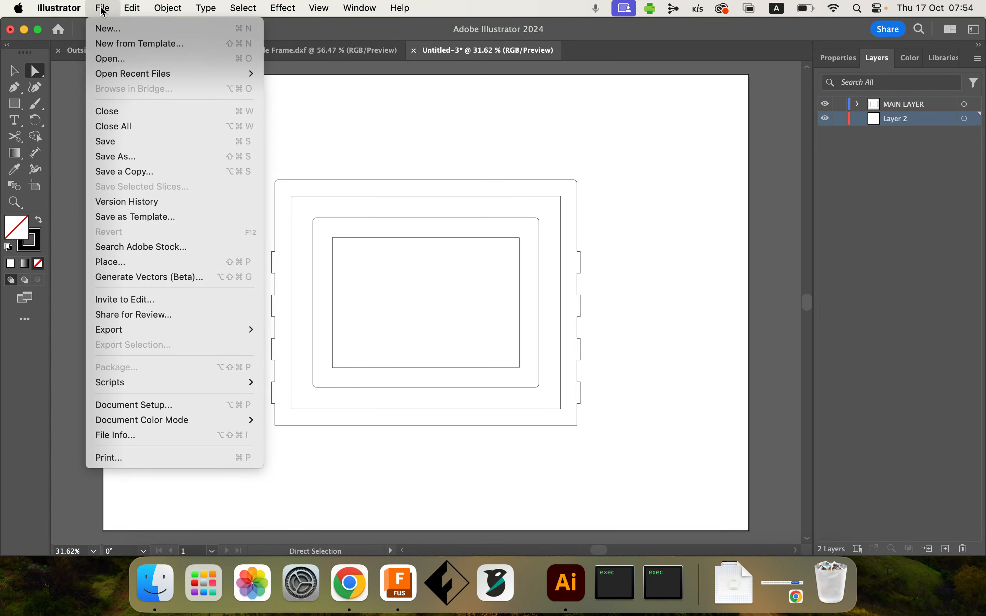
left_click(117, 263)
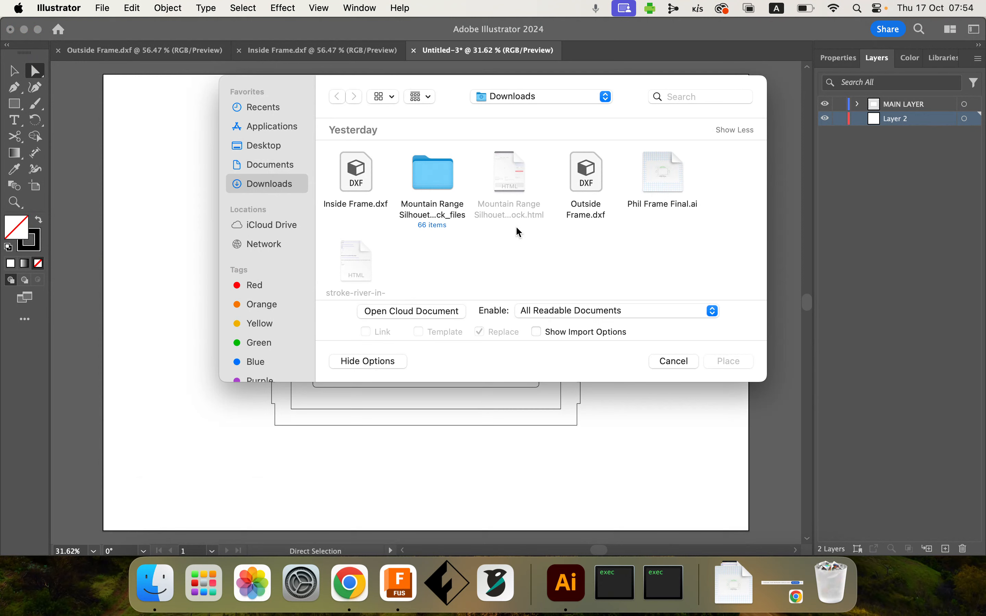
scroll(516, 229, "down", 5)
scroll(515, 226, "down", 6)
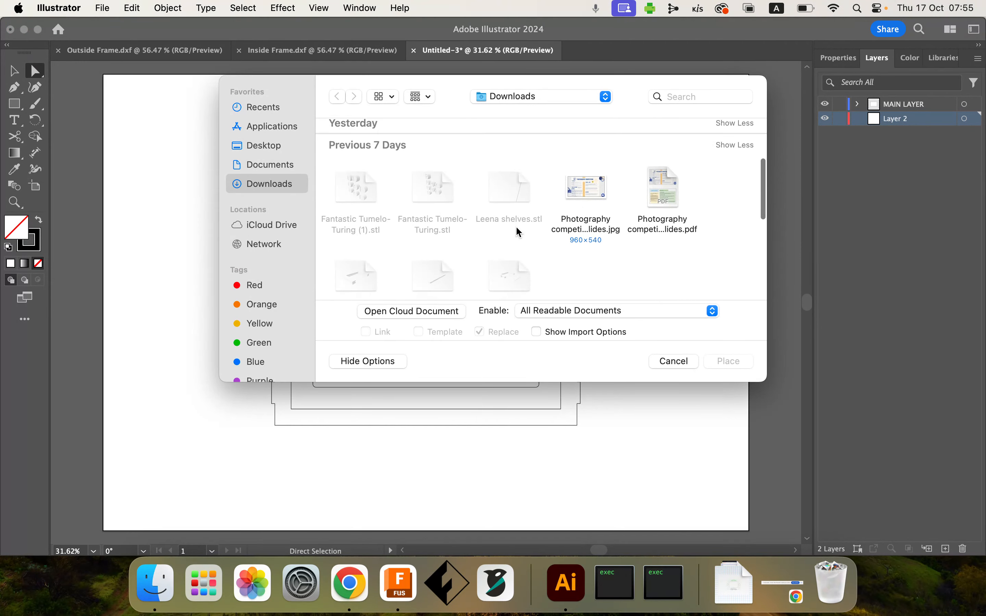
scroll(515, 226, "down", 2)
scroll(515, 226, "up", 12)
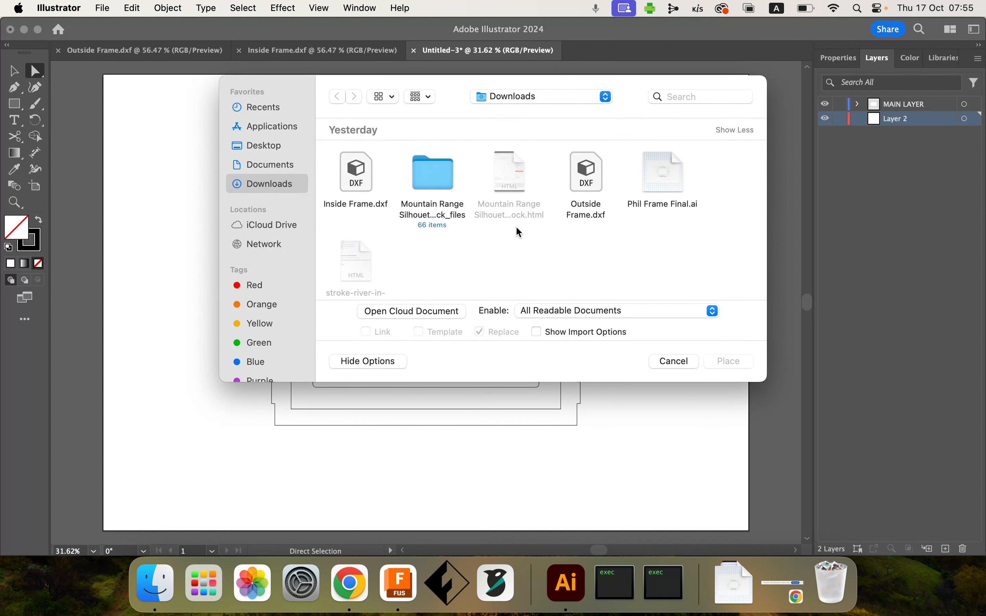
left_click(671, 359)
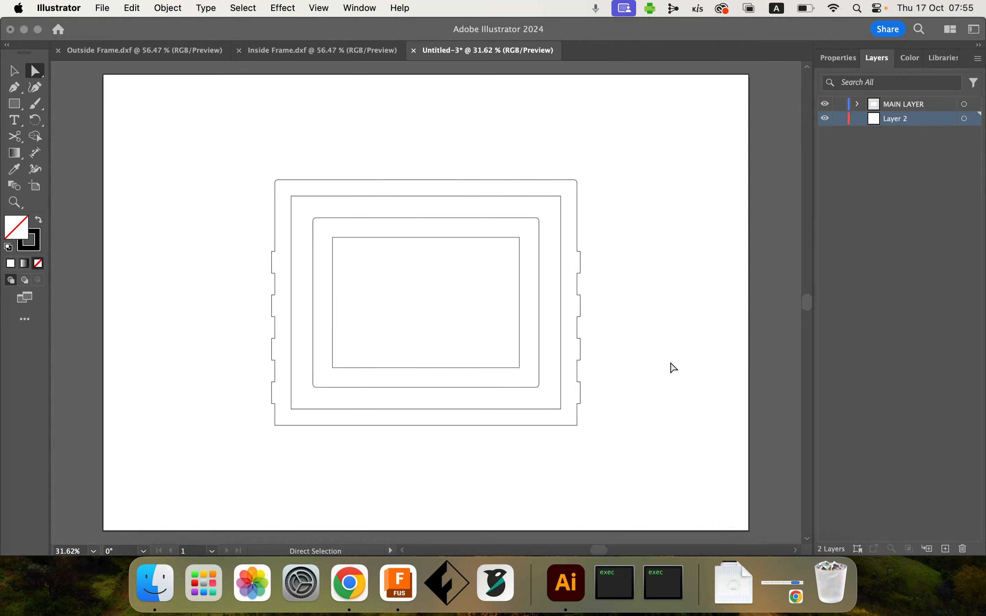
Step: In Chrome, preview the Shutterstock "Discover Nature" image and capture two area screenshots of its mountains, extending the second slightly higher and lower
left_click(350, 582)
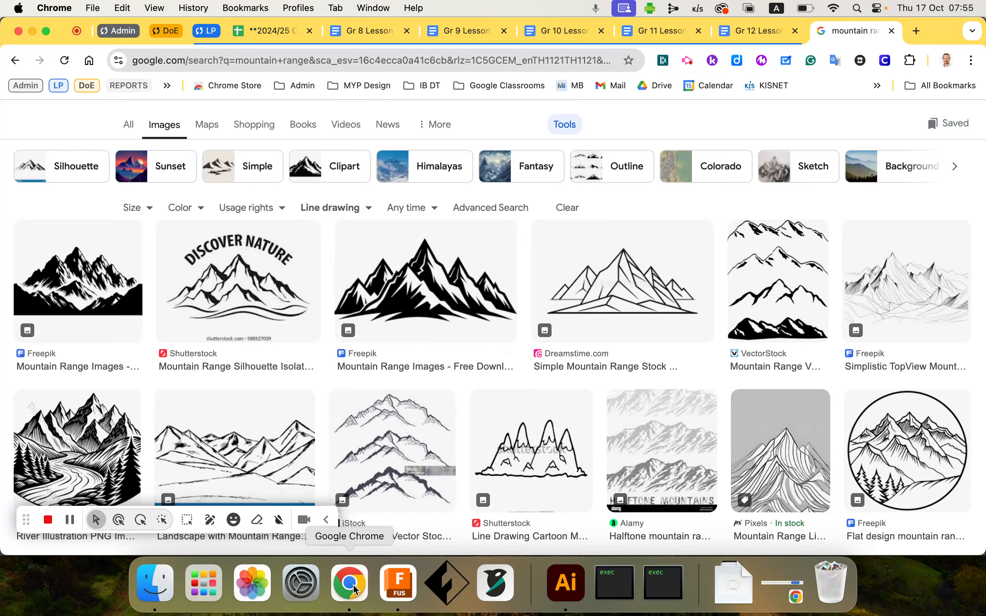
left_click(251, 285)
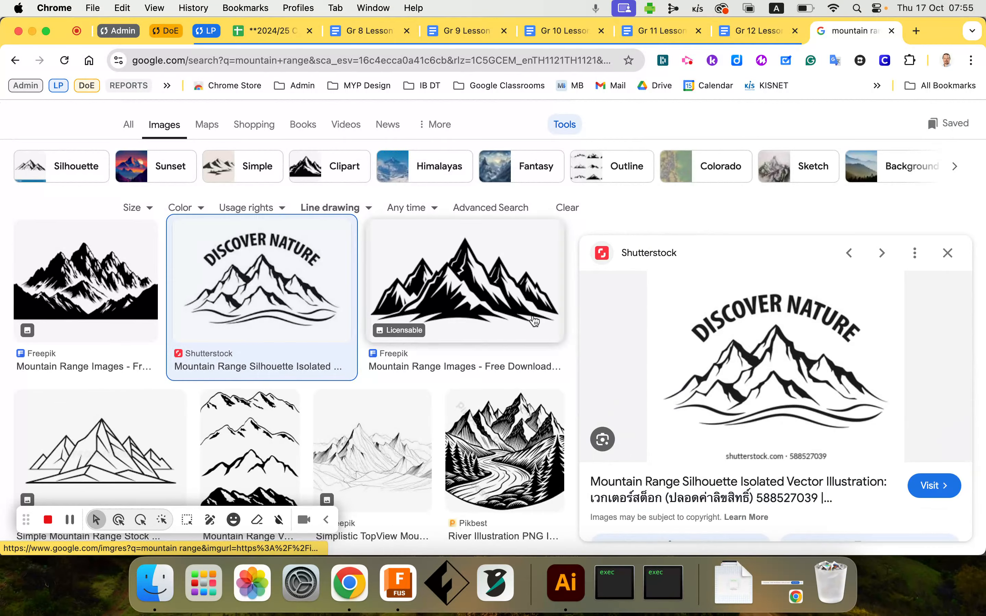
right_click(742, 348)
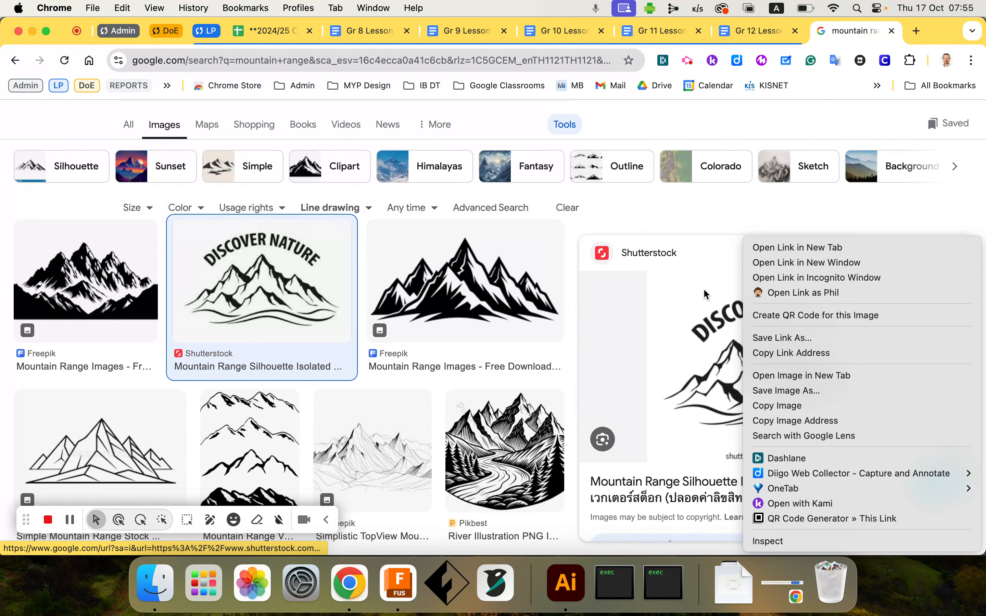
left_click(699, 219)
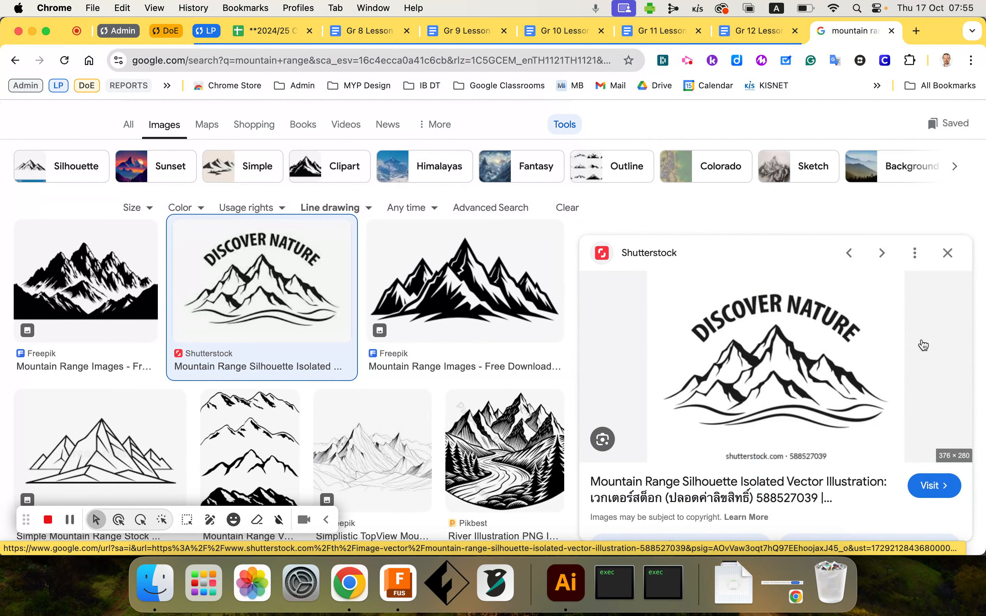
key("super+shift+4")
left_click_drag(647, 326, 899, 428)
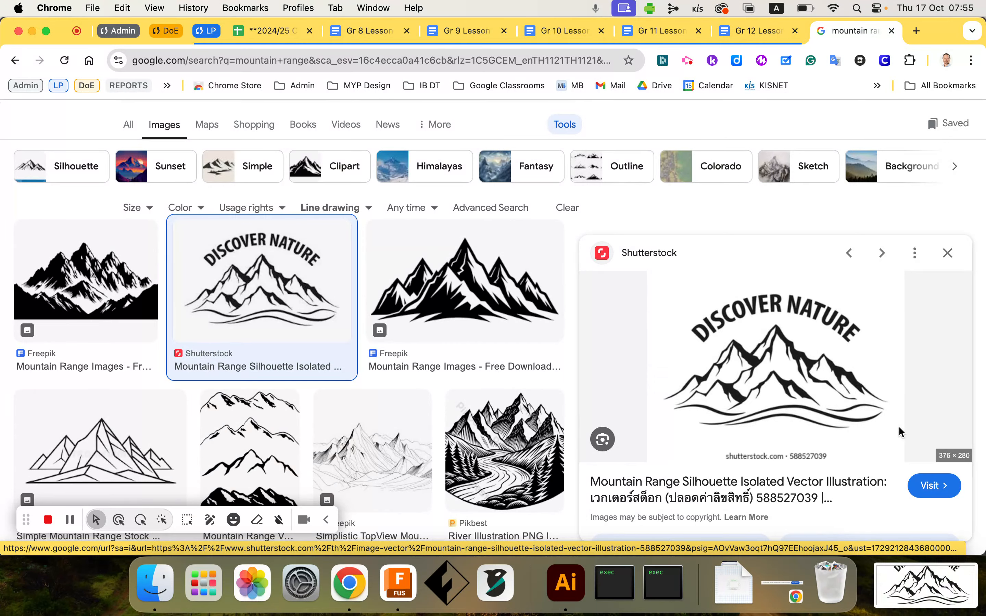
key("super+shift+4")
left_click_drag(647, 322, 898, 434)
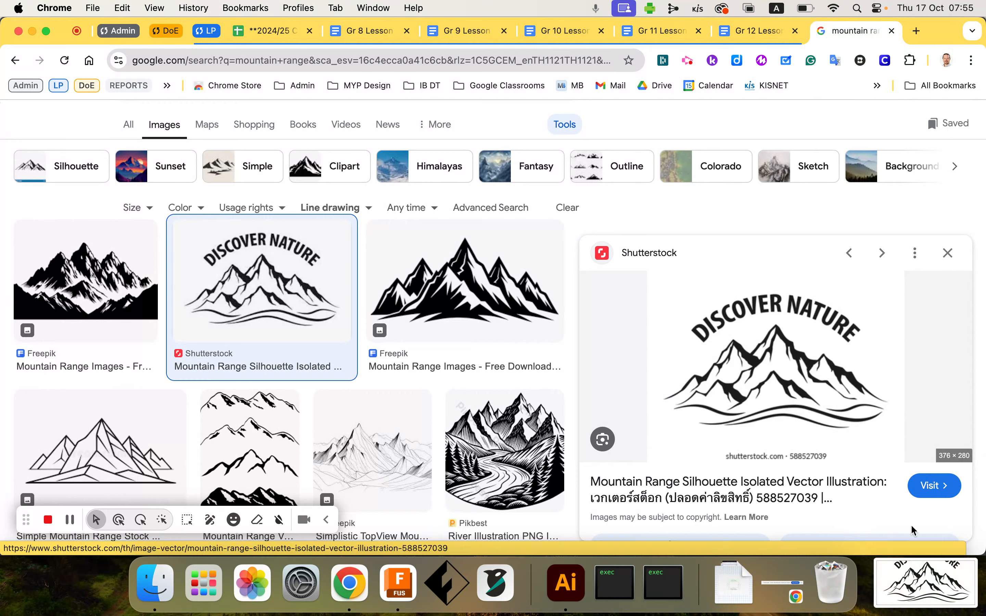
Step: Switch to Illustrator and place the earlier captured mountain screenshot from the Desktop as a linked image on Layer 2
left_click(565, 582)
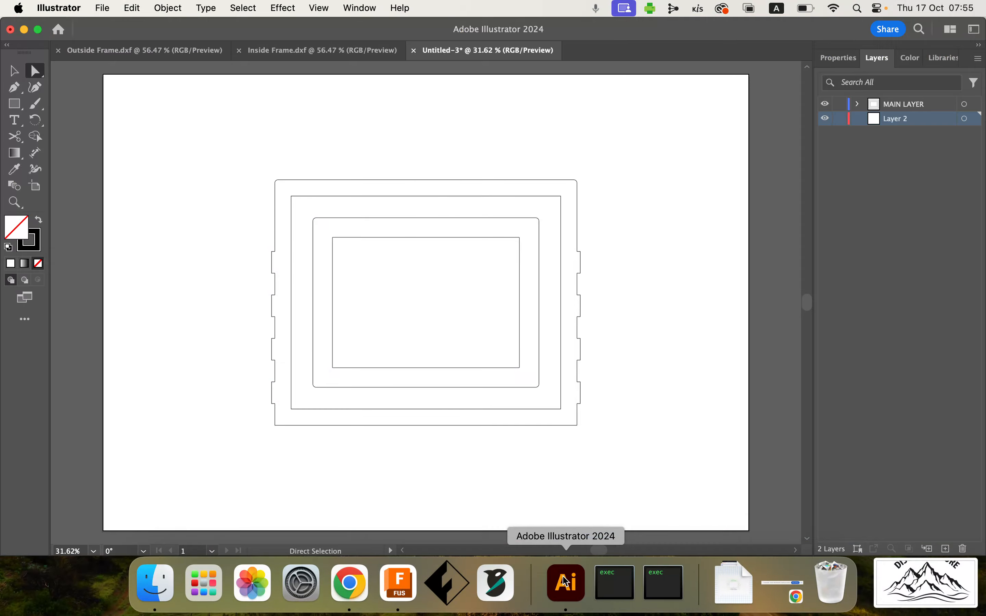
left_click(102, 9)
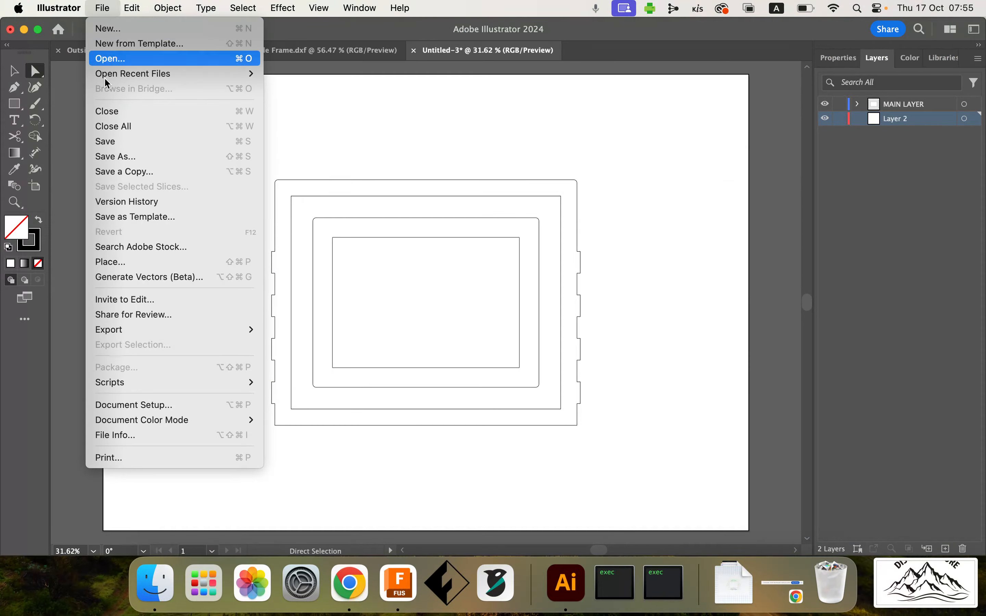
left_click(126, 262)
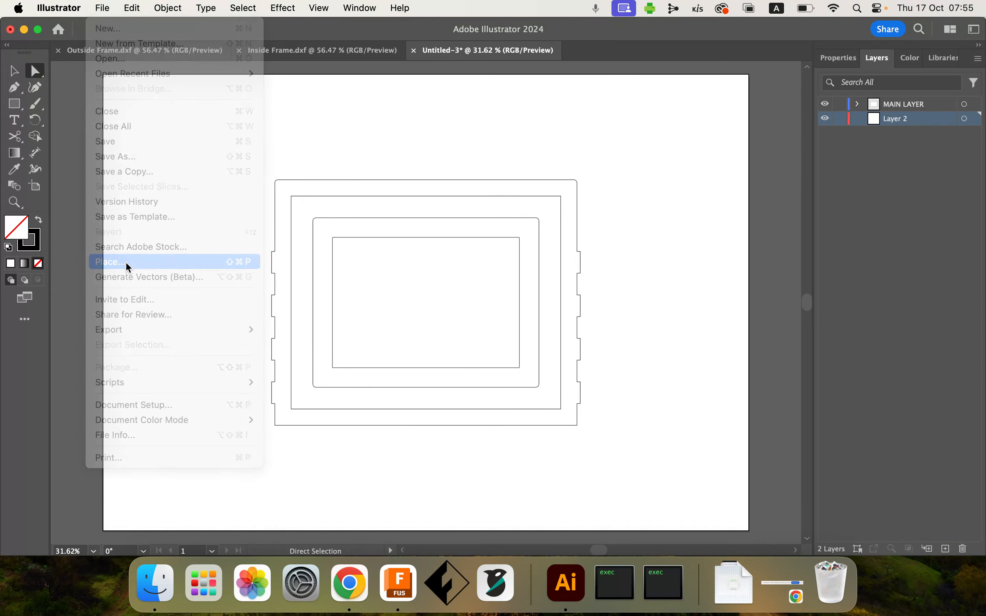
left_click(279, 145)
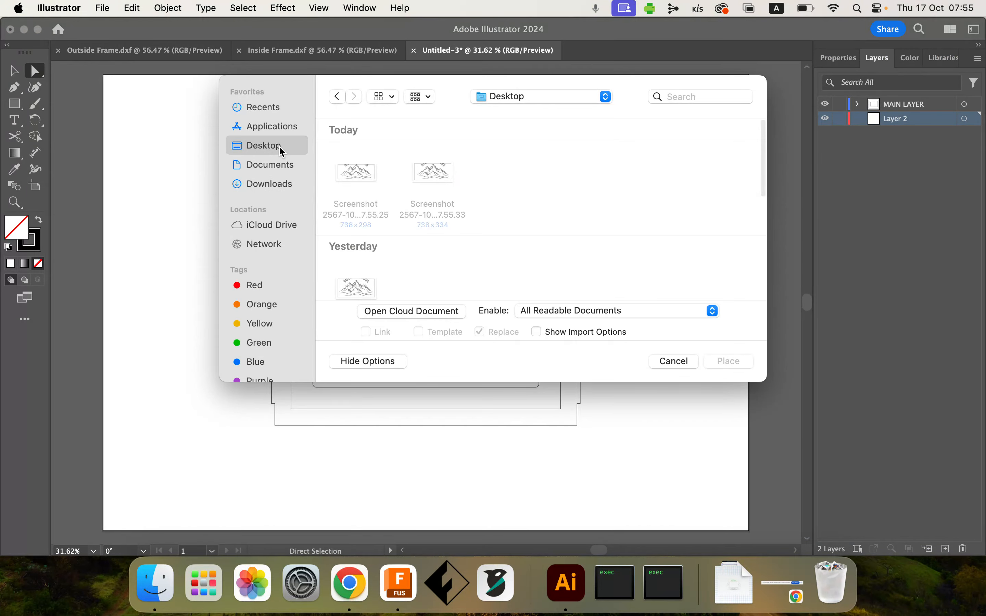
left_click(357, 287)
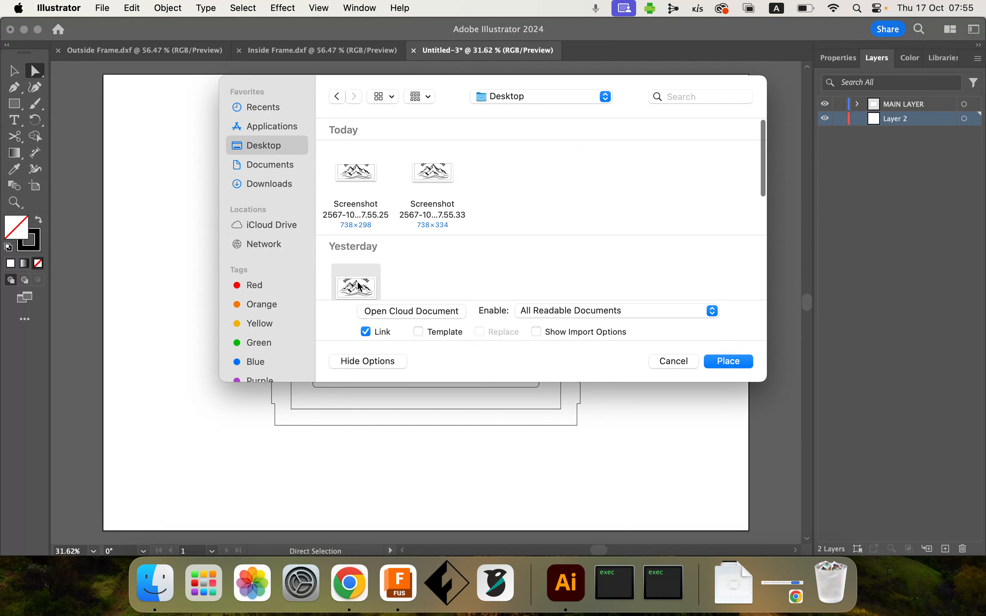
left_click(729, 361)
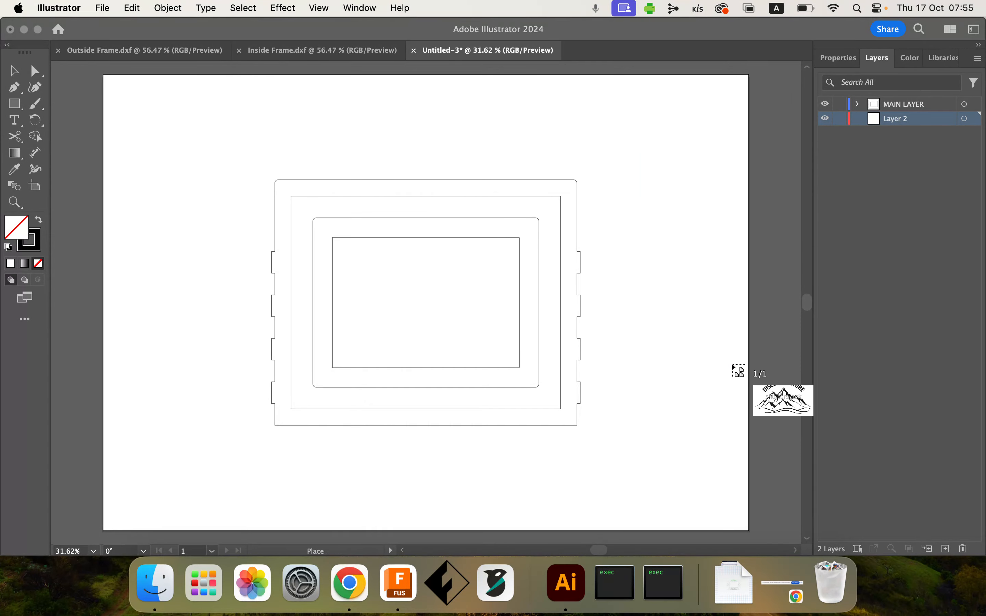
left_click(402, 263)
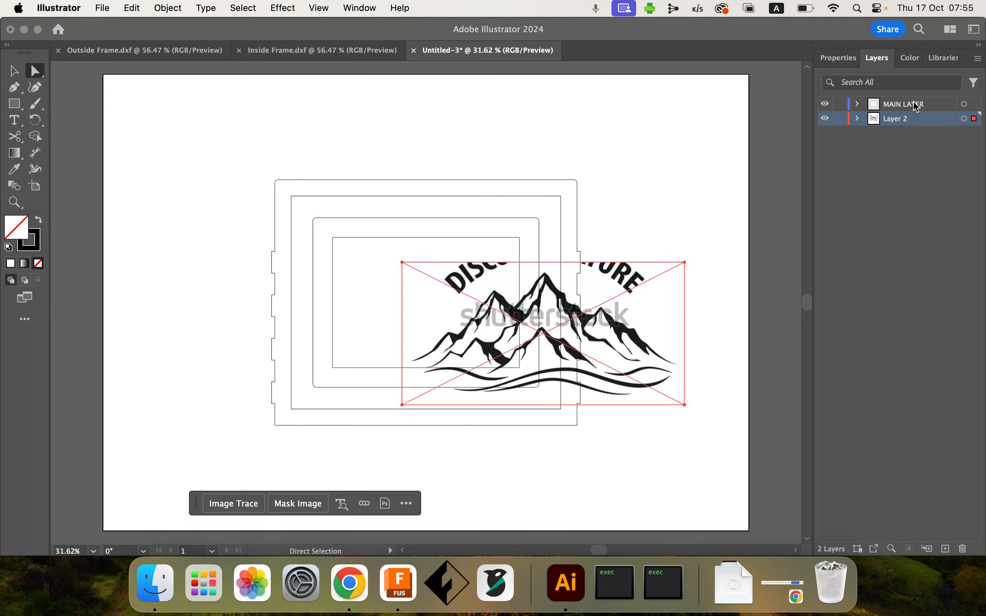
Step: Move the mountain image over the frame's upper part and scale it down proportionally to roughly half its width
left_click_drag(536, 318, 412, 223)
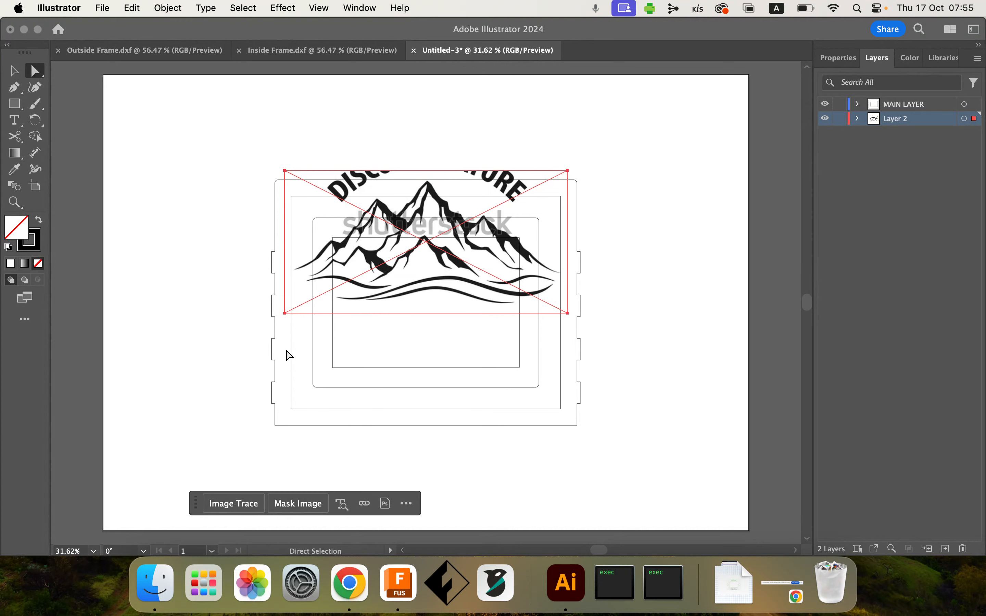
left_click(14, 73)
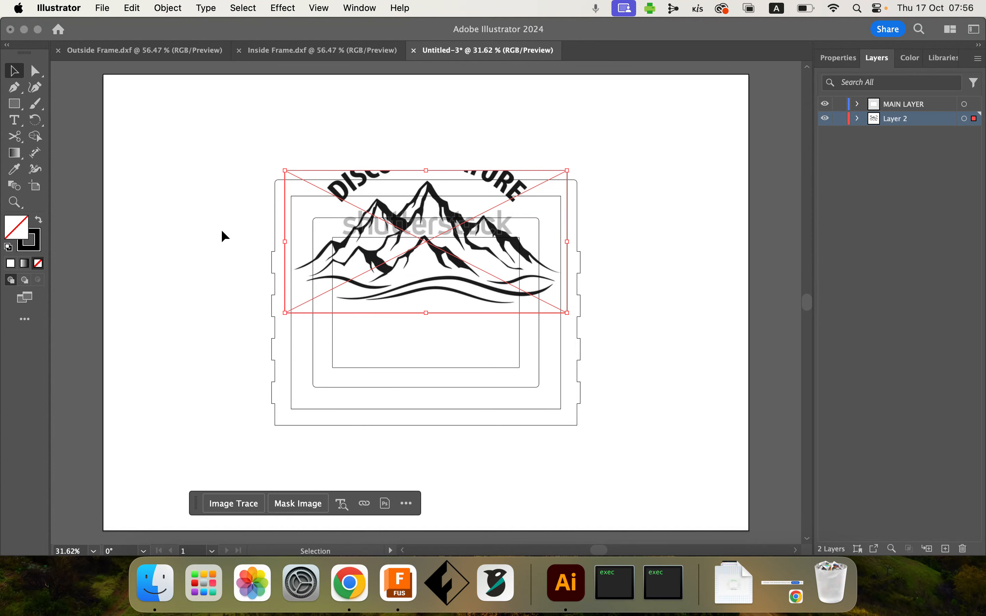
left_click_drag(287, 313, 401, 216)
key("super+z")
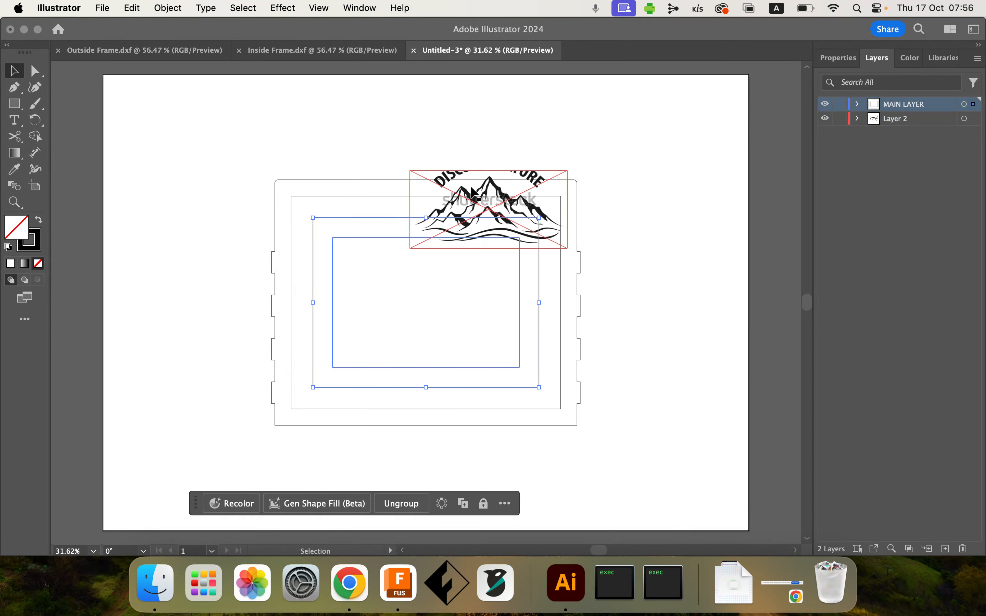
Step: Move the mountain image clear of the frame and group the inside and outside frame outlines together
mouse_move(490, 176)
left_mouse_down()
mouse_move(628, 96)
mouse_move(652, 98)
left_mouse_up()
left_click_drag(250, 166, 587, 435)
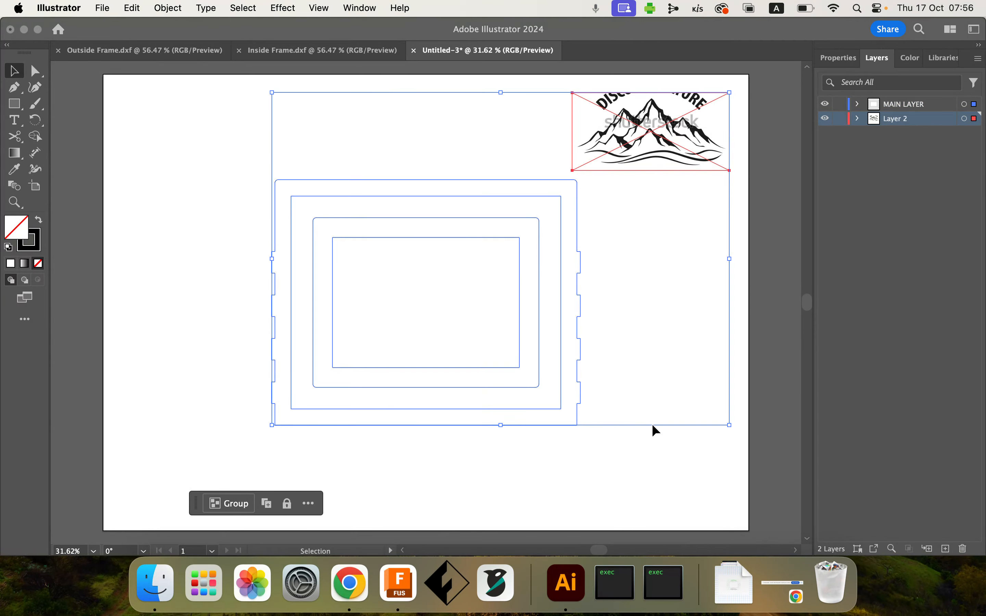
left_click(654, 474)
left_click_drag(651, 146, 720, 210)
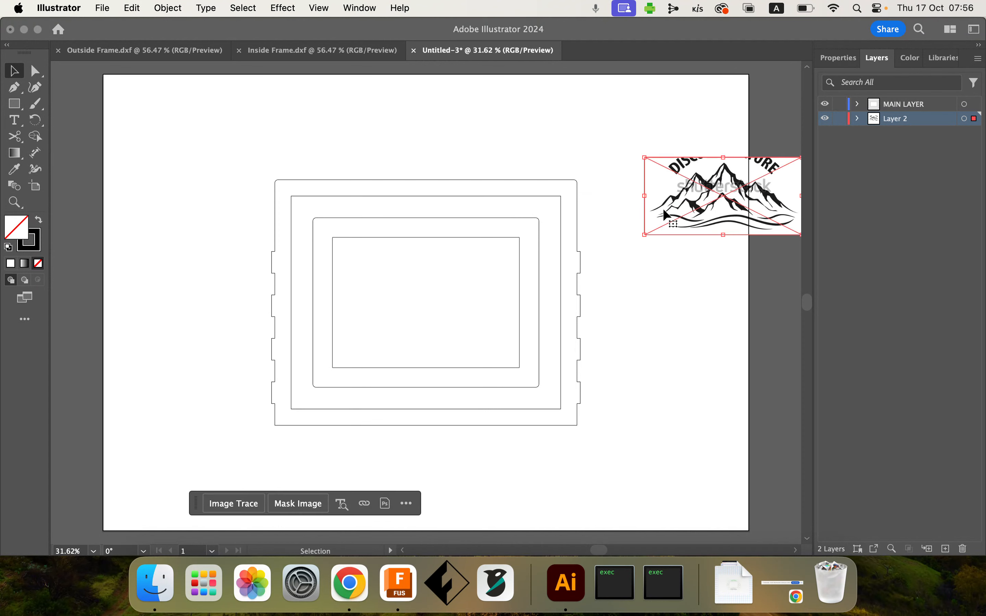
left_click_drag(241, 152, 615, 445)
right_click(509, 345)
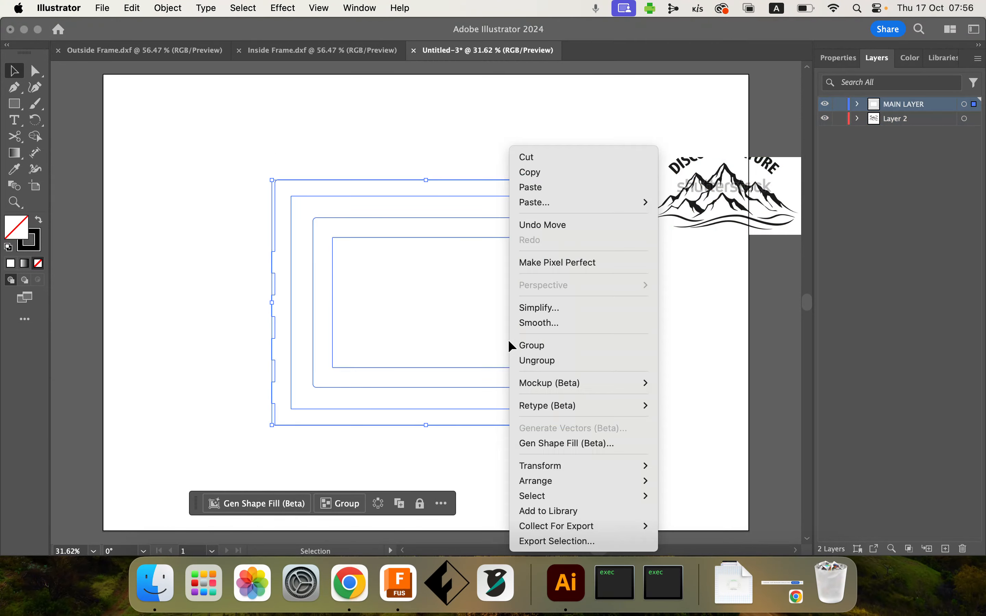
left_click(529, 345)
left_click(636, 368)
Step: Position the mountain image across the frame's upper edge and scale it down to about 108 by 45 mm
left_click_drag(716, 186, 413, 202)
left_click_drag(343, 249, 361, 245)
left_click_drag(421, 220, 416, 220)
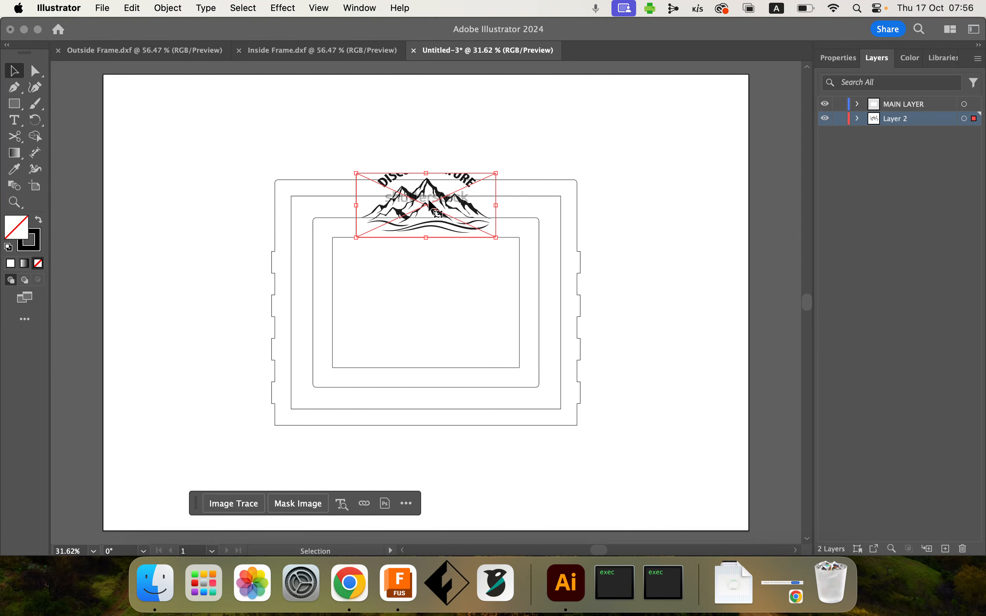
mouse_move(355, 238)
left_mouse_down()
mouse_move(420, 212)
mouse_move(405, 218)
left_mouse_up()
left_click(636, 224)
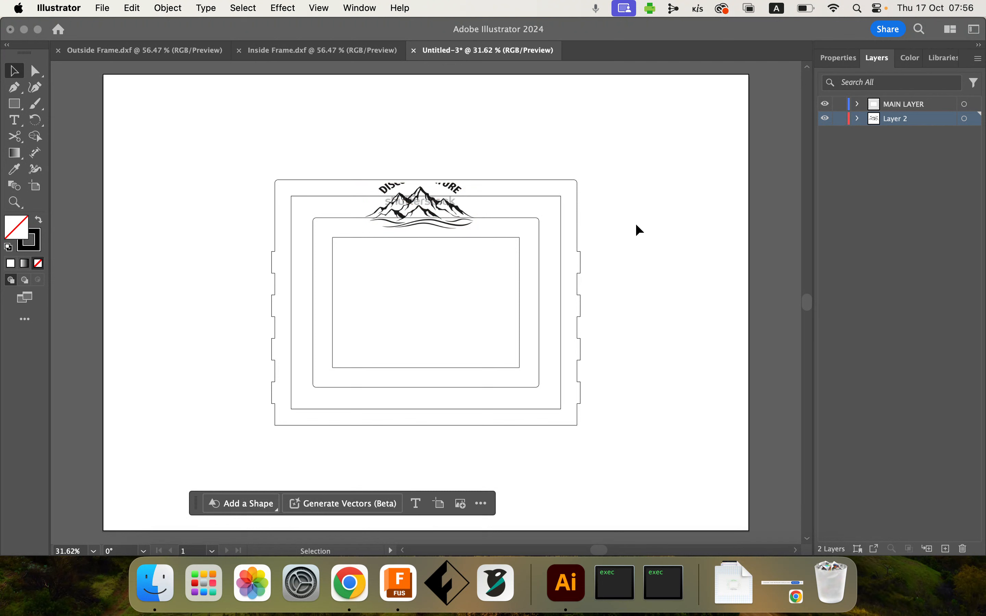
Step: Trace the mountain image with the Default Image Trace preset and expand the result into vector paths
left_click(418, 211)
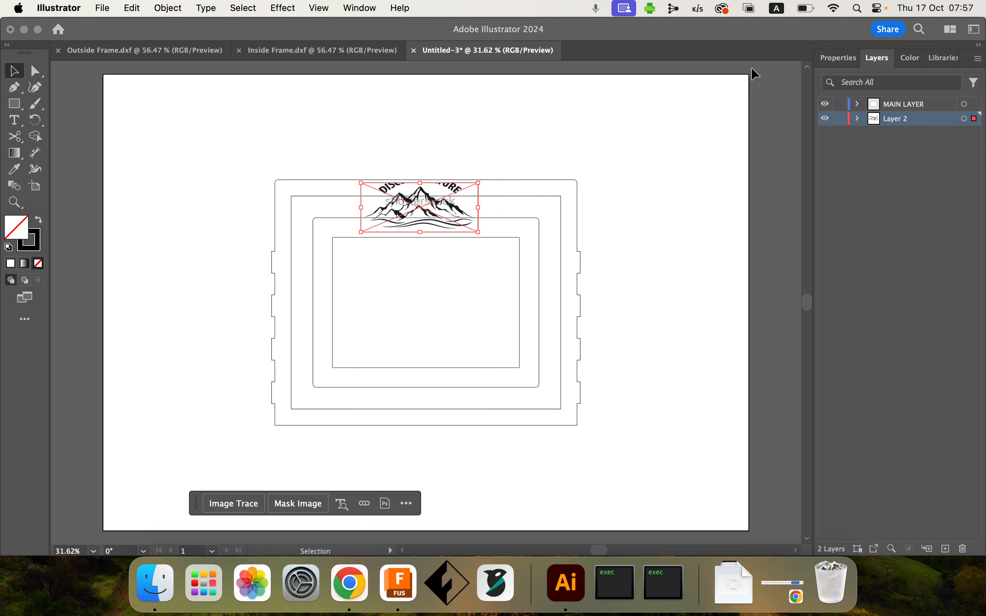
left_click(837, 59)
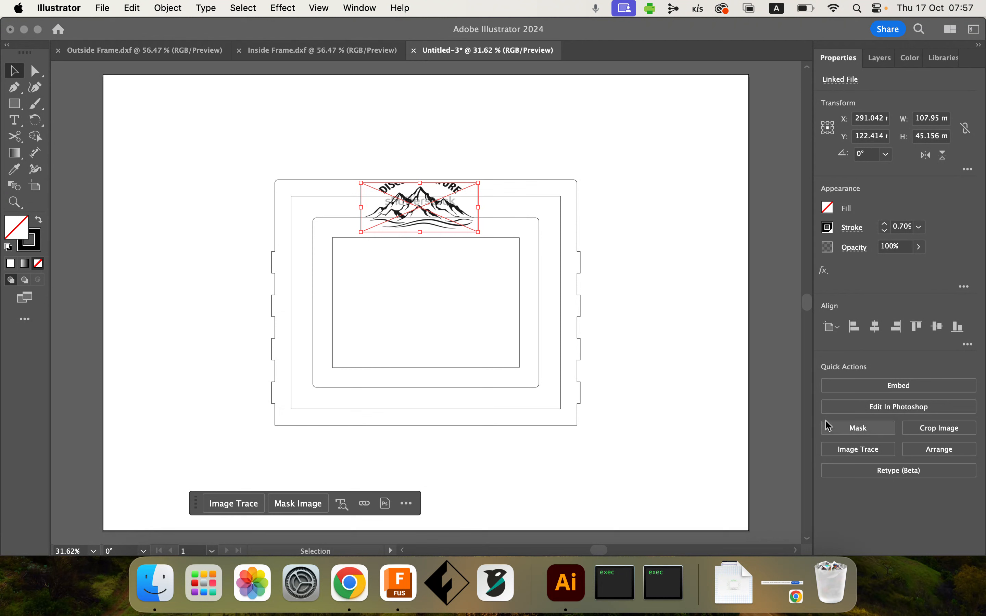
left_click(860, 452)
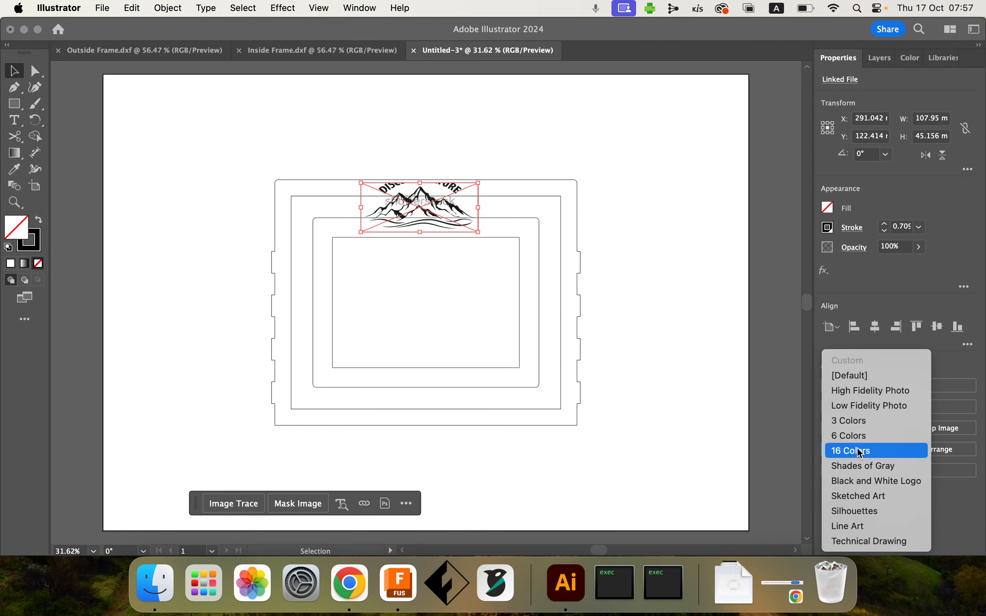
left_click(861, 376)
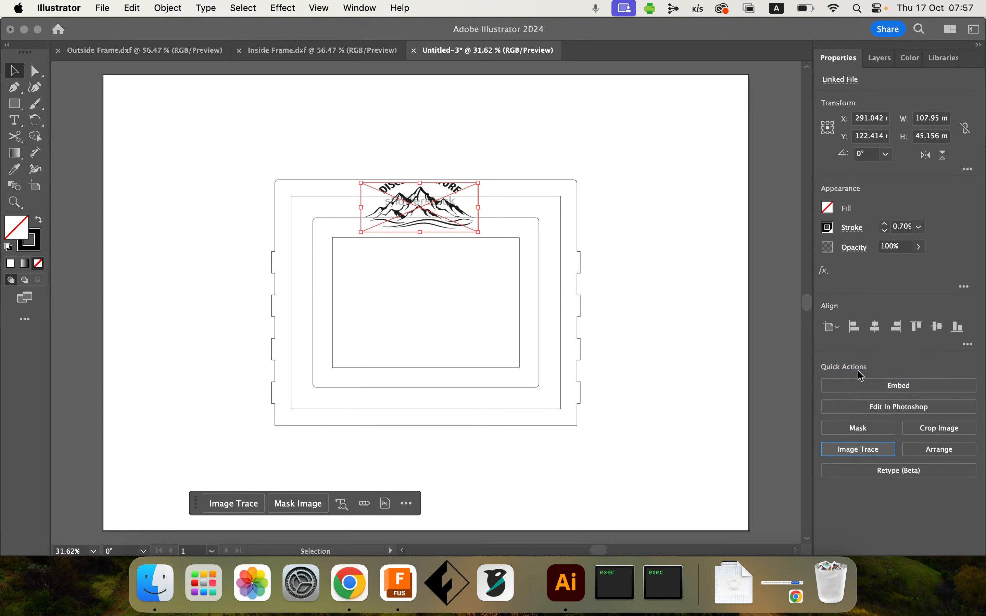
left_click(902, 435)
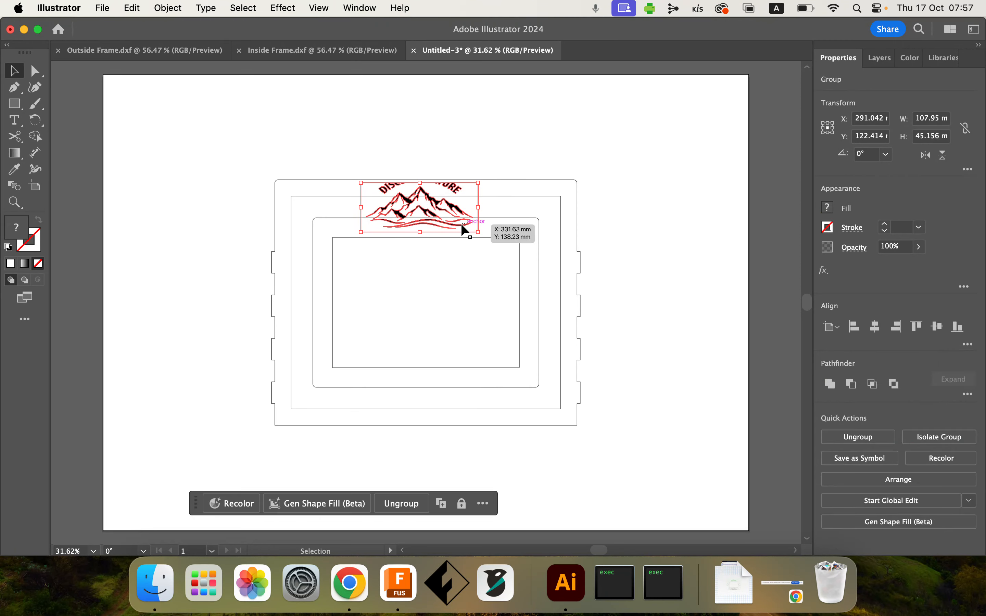
Step: Ungroup the expanded mountain tracing into separate paths
scroll(464, 230, "up", 5)
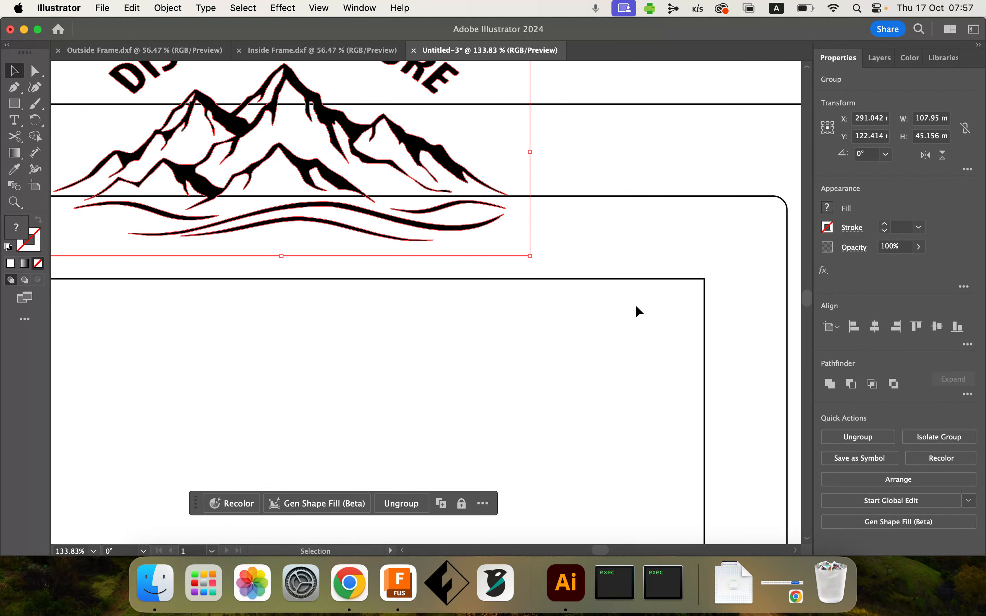
scroll(638, 312, "down", 5)
scroll(638, 312, "up", 2)
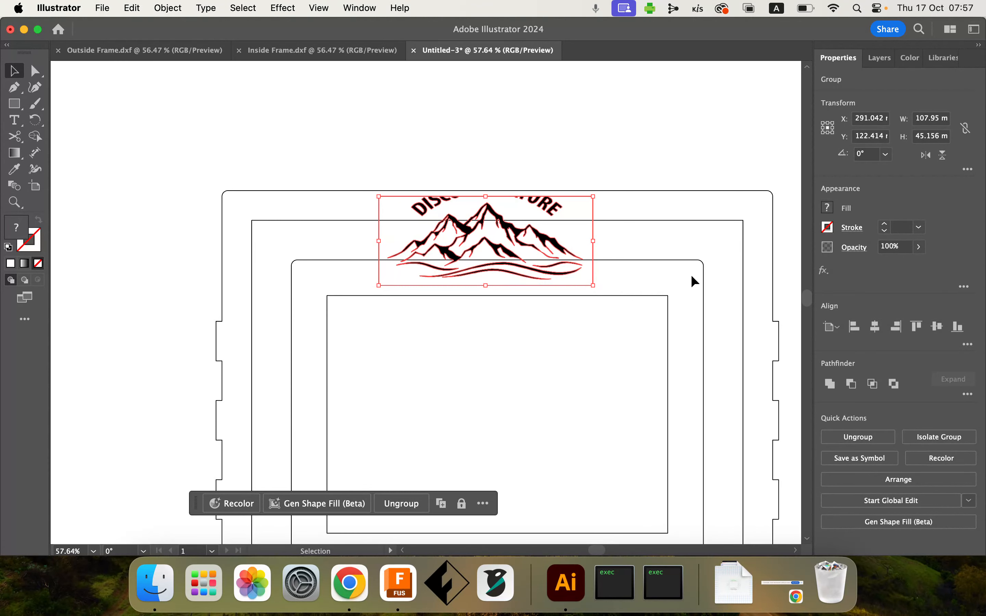
left_click(696, 165)
left_click(505, 238)
left_click(859, 438)
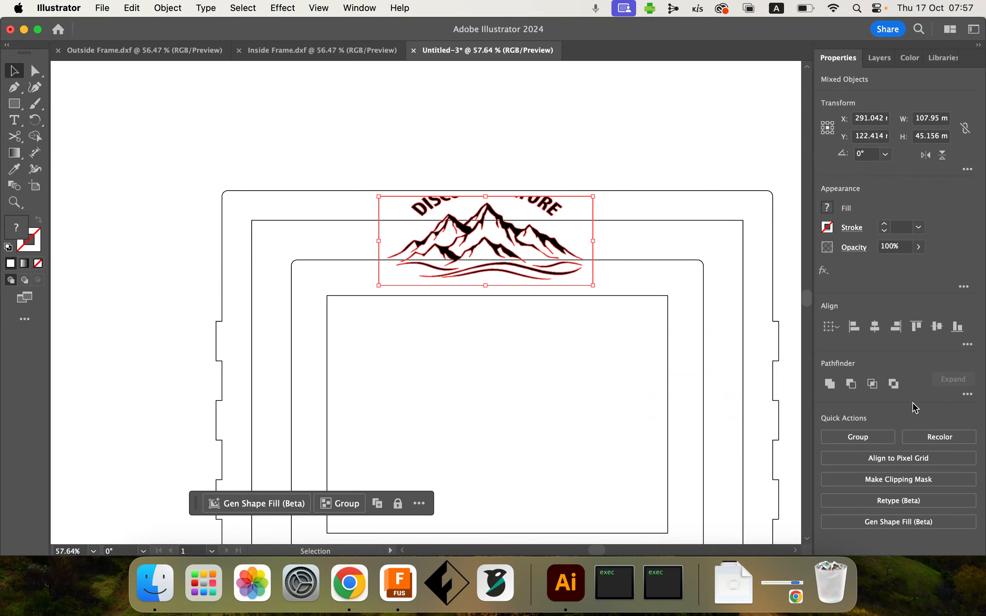
left_click(617, 127)
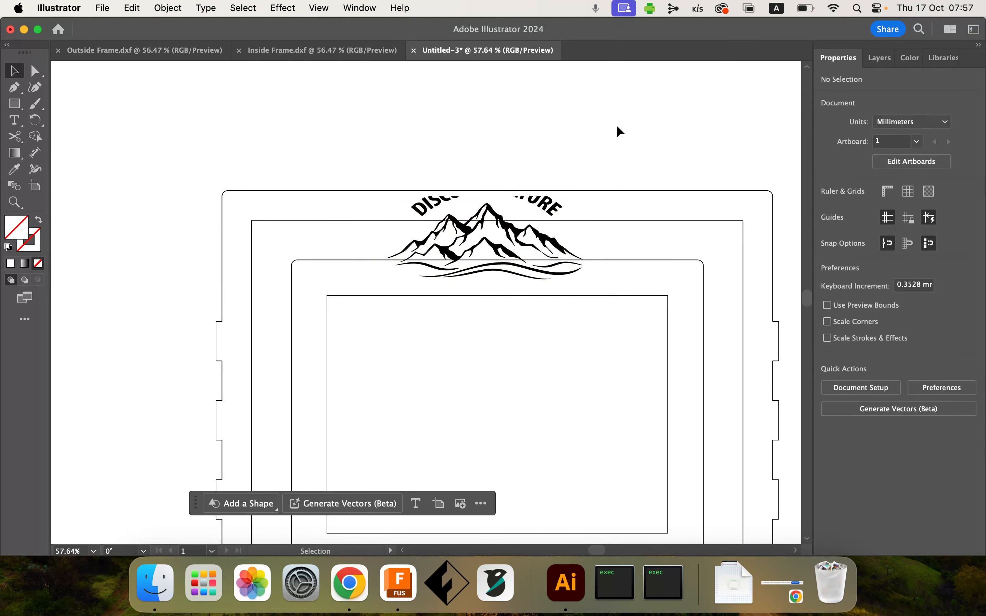
Step: Delete the traced "DISCO" letter pieces above the mountains, including the white inside of the D
left_click(514, 241)
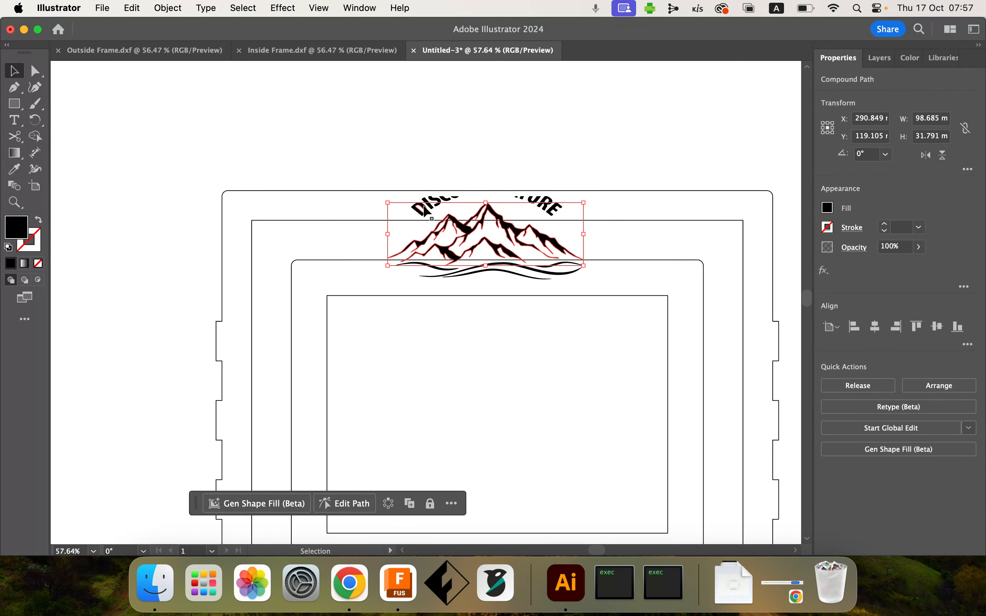
scroll(424, 209, "up", 5)
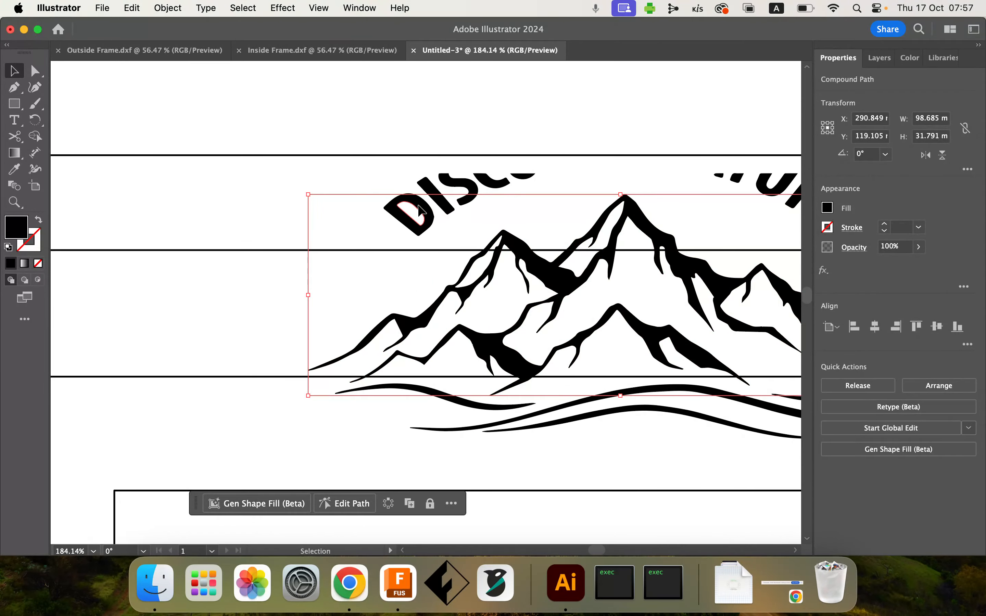
left_click(419, 209)
key("Delete")
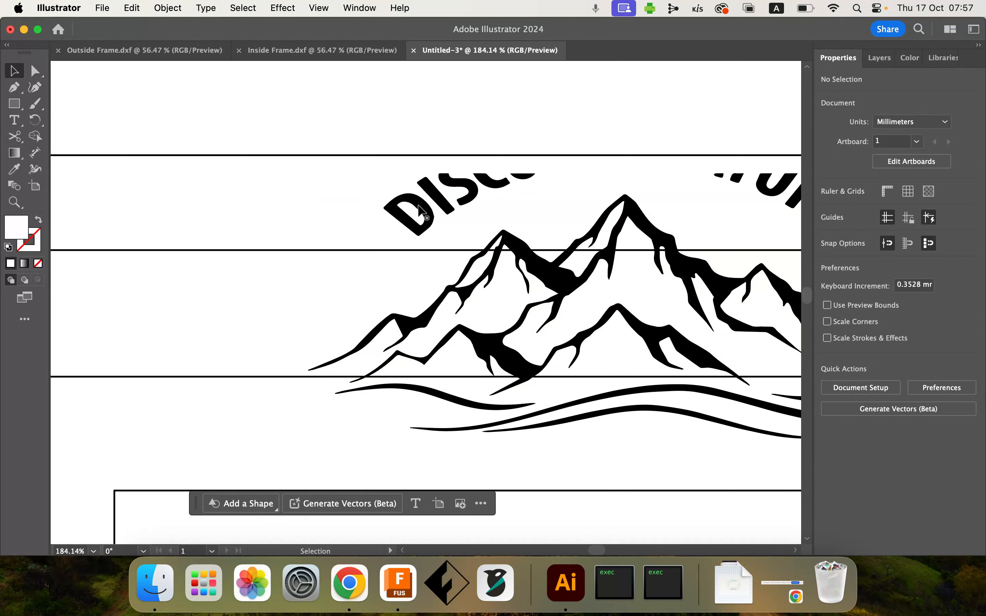
left_click(420, 209)
key("Delete")
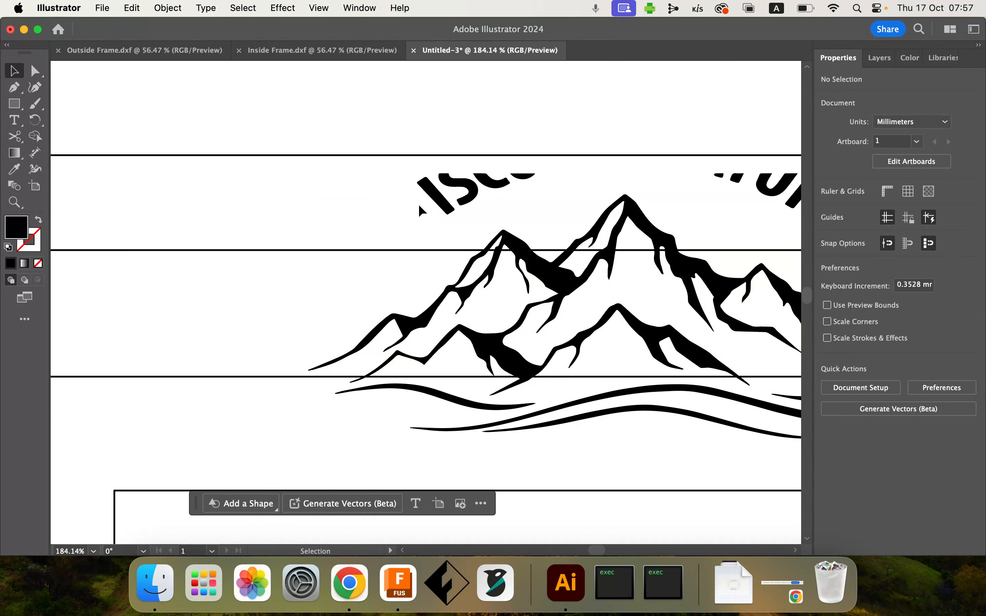
left_click(436, 201)
key("Delete")
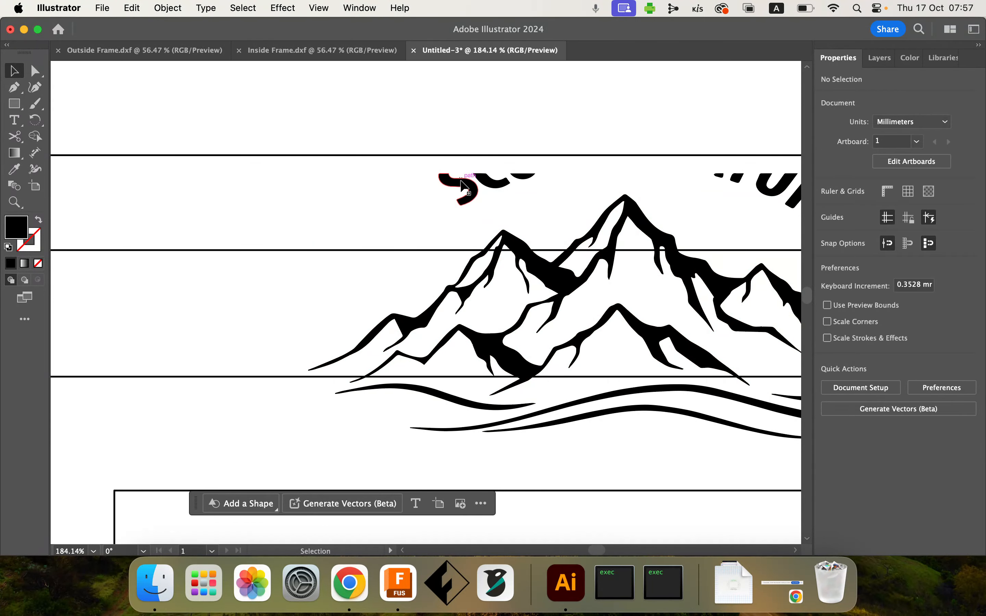
left_click(460, 192)
key("Delete")
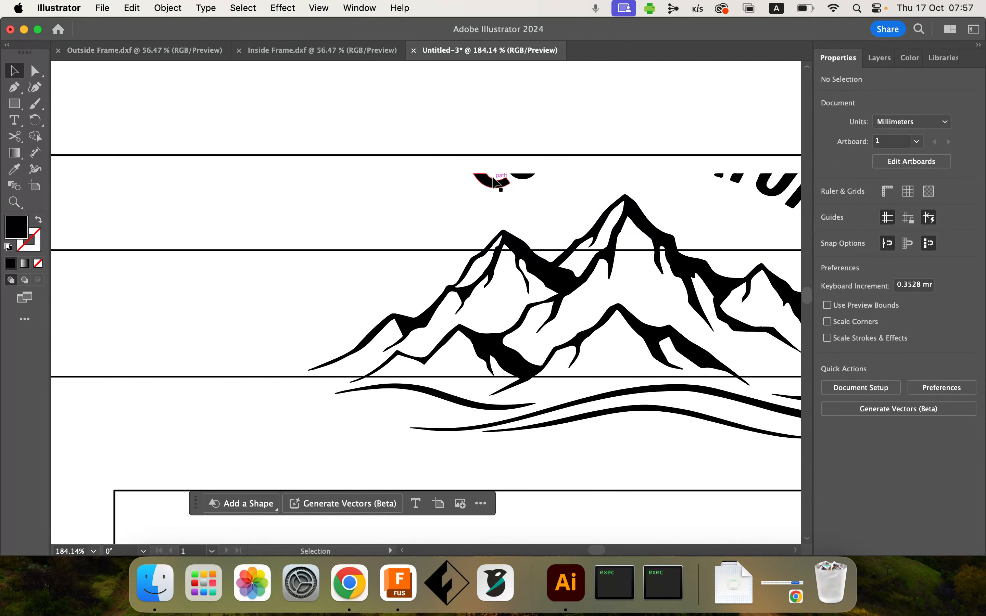
left_click(493, 180)
key("Delete")
left_click(520, 177)
key("Delete")
Step: Delete the remaining "TURE" letters and the small letter fragment beside them above the mountains
scroll(517, 172, "right", 5)
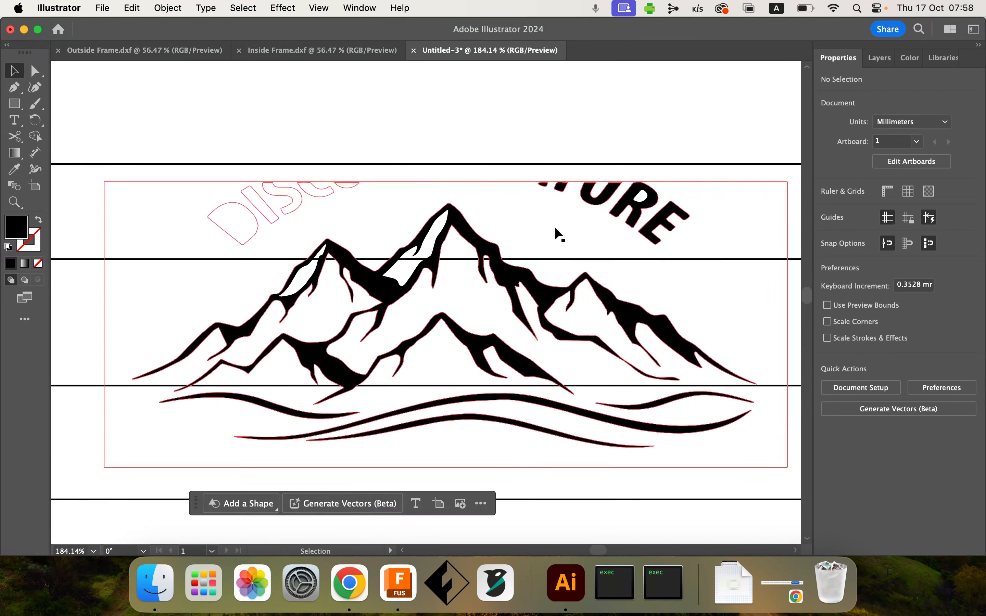
left_click(561, 189)
key("Delete")
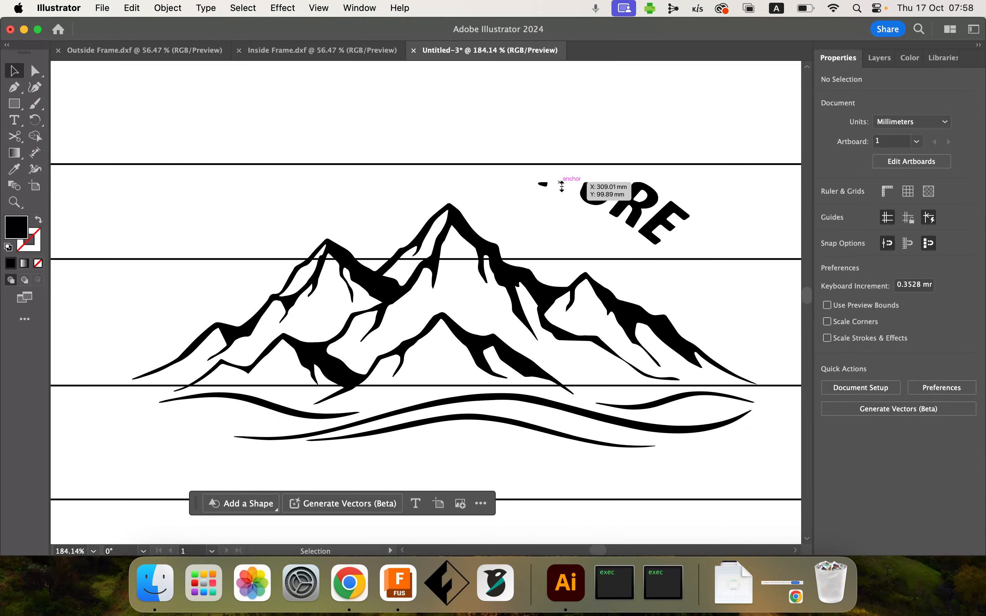
left_click(542, 184)
key("Delete")
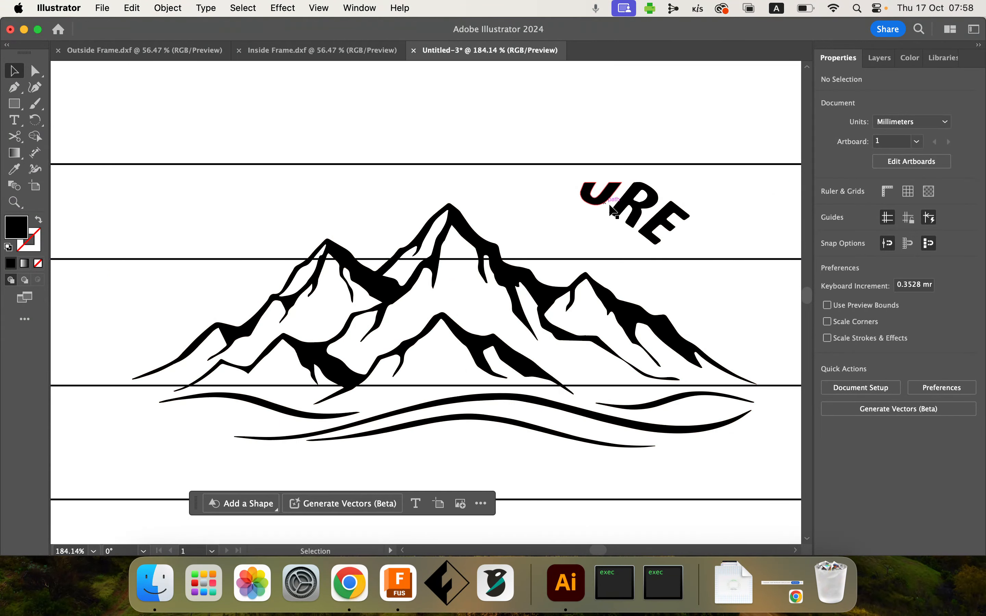
left_click(595, 201)
key("Delete")
left_click(616, 207)
key("Delete")
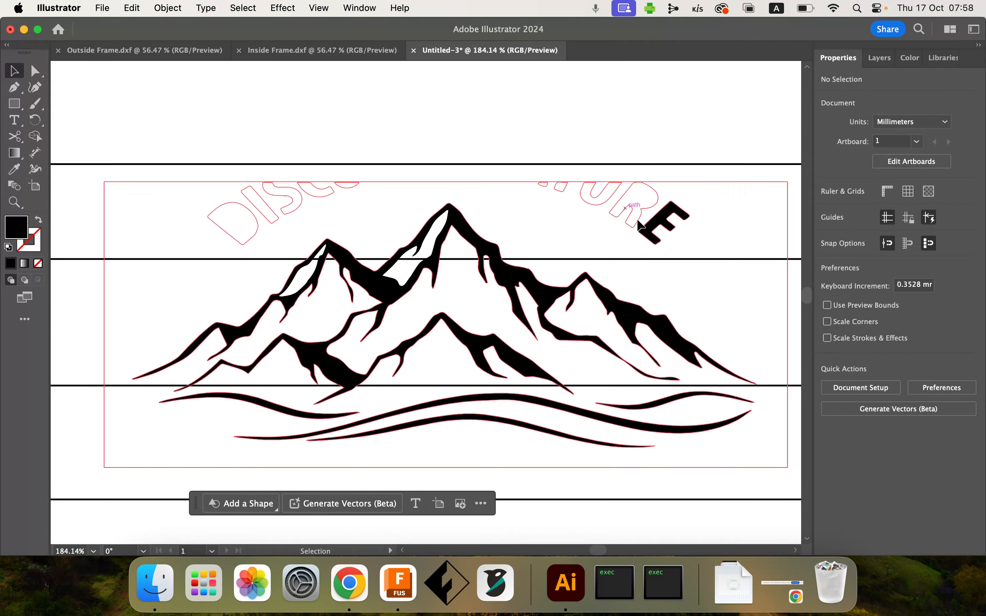
left_click(647, 229)
key("Delete")
scroll(641, 225, "down", 5)
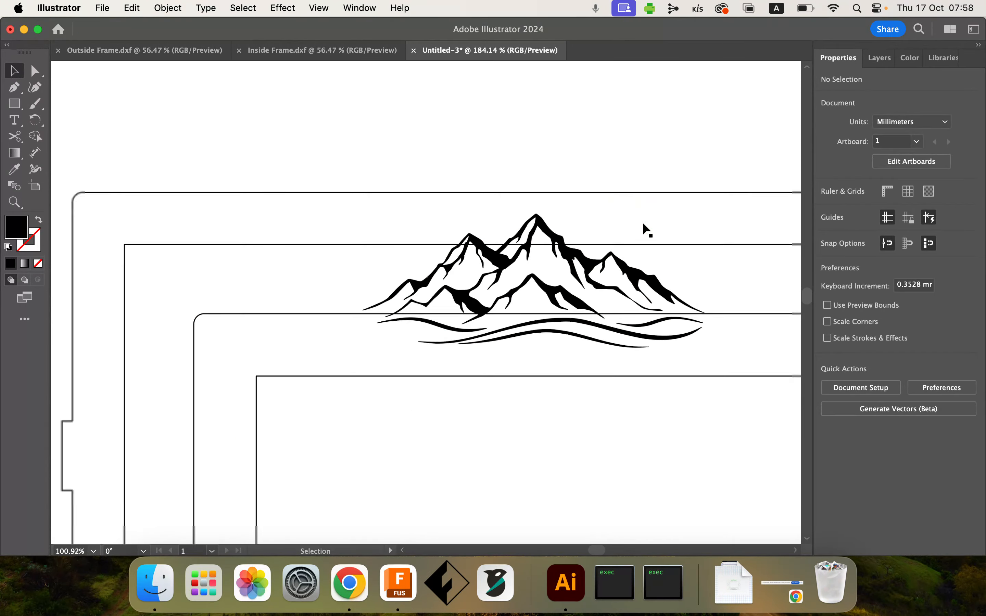
Step: On MAIN LAYER, draw a Pen path up beside the mountains' left slope, from the inner frame's top edge to the outer frame's inner edge
scroll(644, 223, "down", 1)
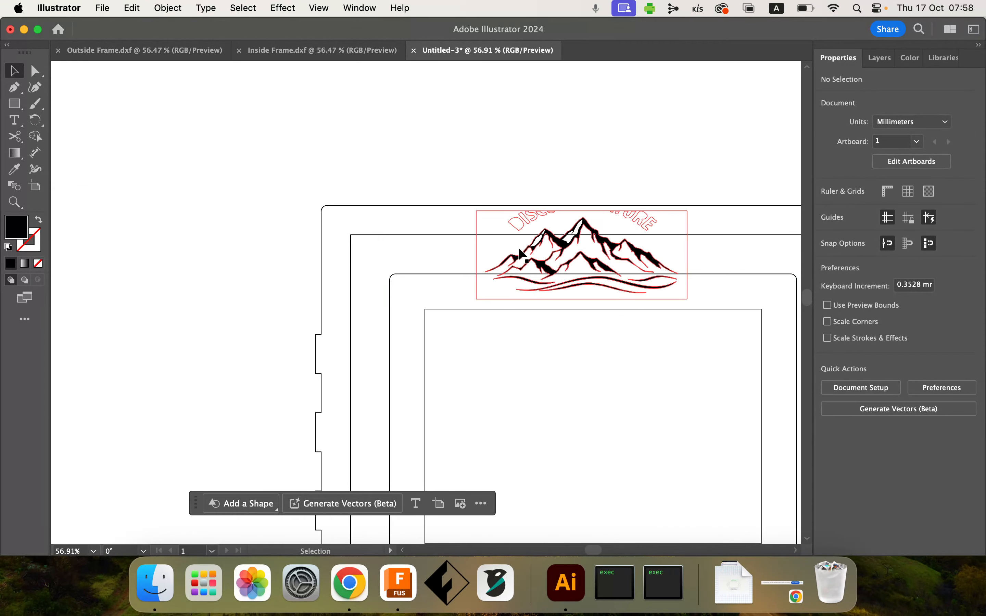
scroll(472, 233, "right", 5)
scroll(472, 233, "down", 3)
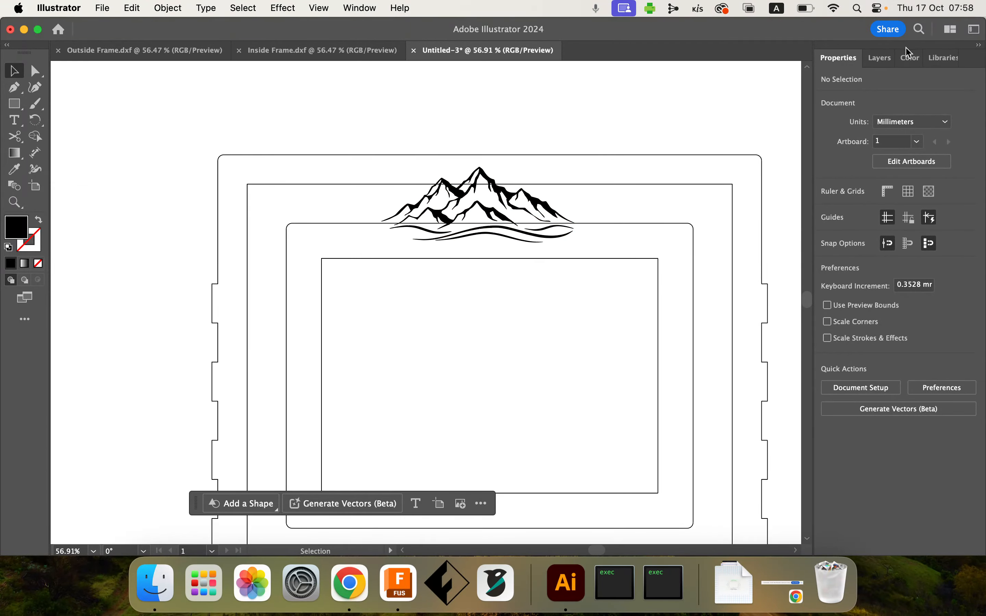
left_click(880, 60)
left_click(894, 107)
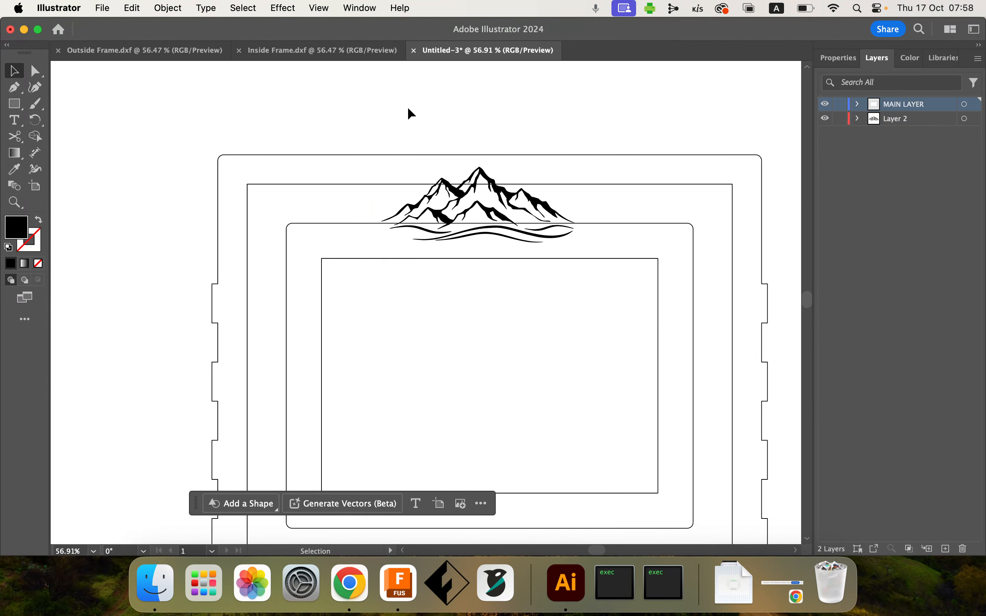
left_click(15, 88)
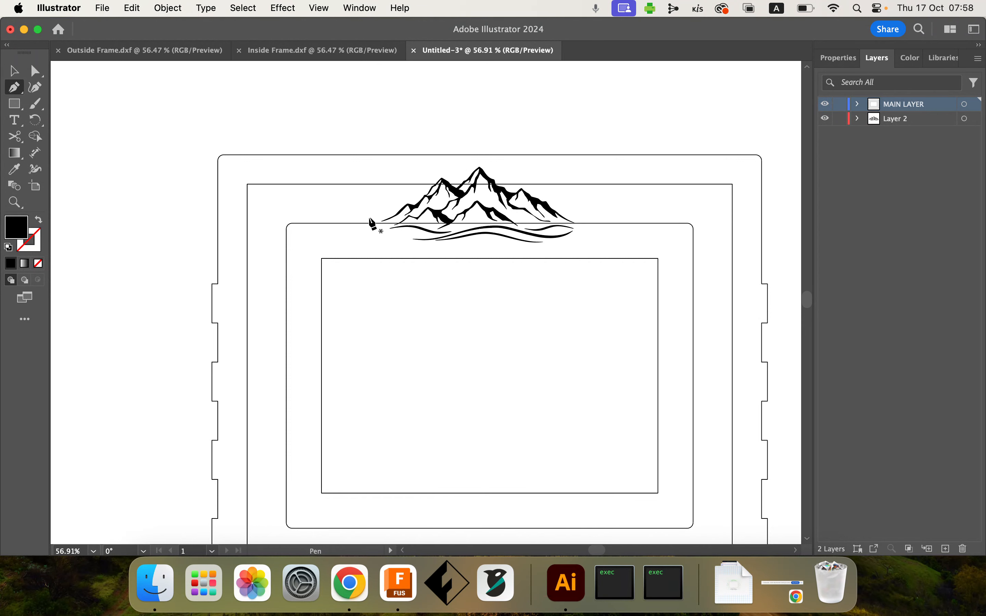
scroll(369, 225, "up", 5)
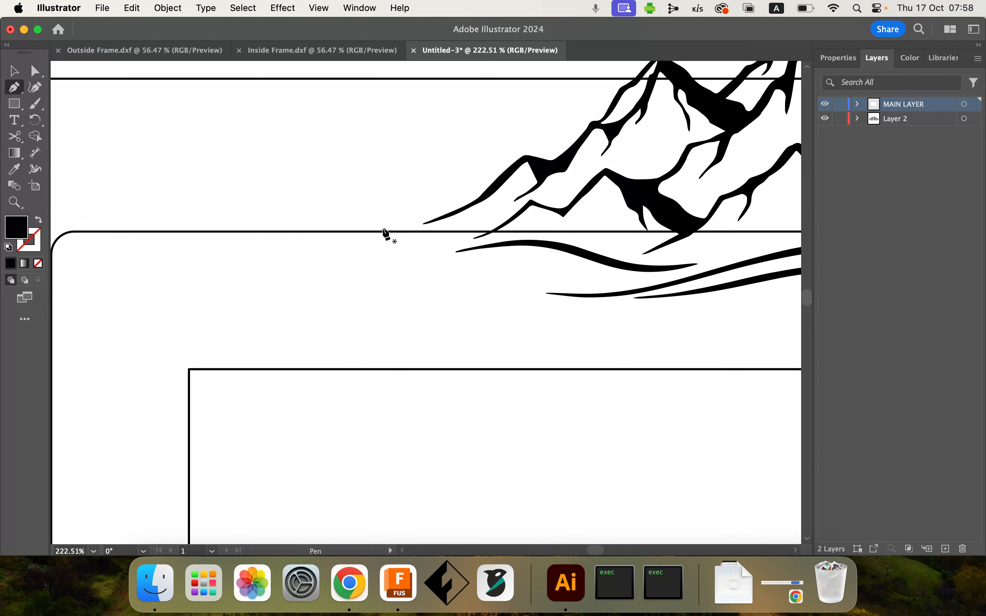
left_click(382, 231)
left_click(453, 190)
left_click(517, 133)
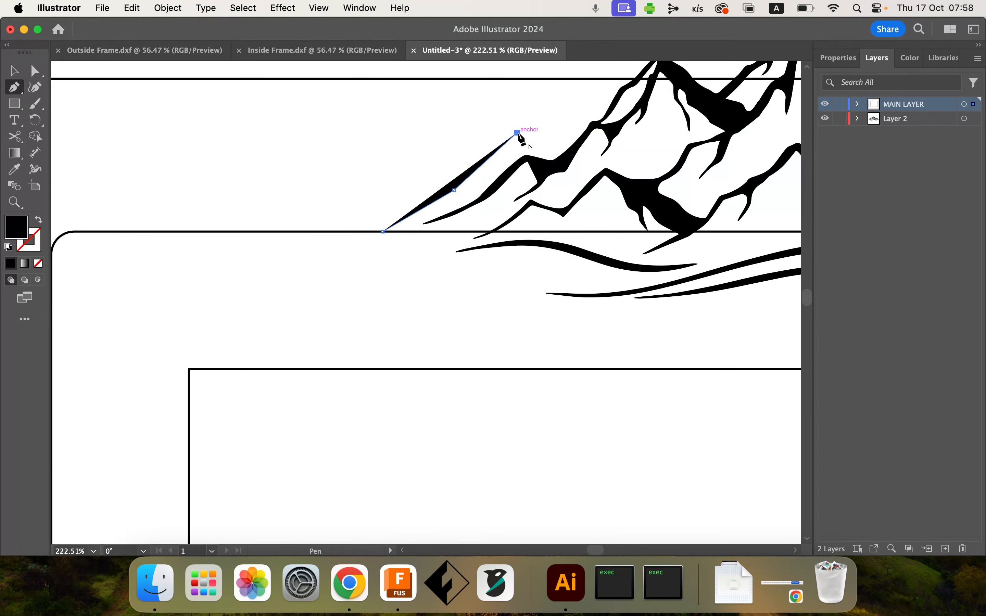
left_click(546, 133)
left_click(592, 77)
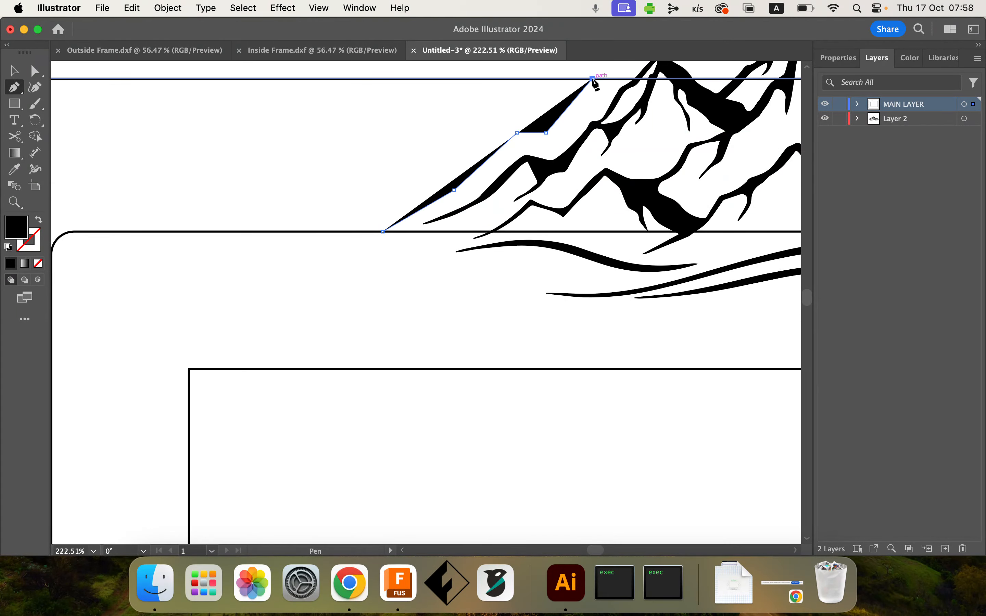
Step: Set the left slope path to no fill with a black 1 pt stroke and end the path at the outer frame's inner edge
left_click(833, 61)
left_click(827, 208)
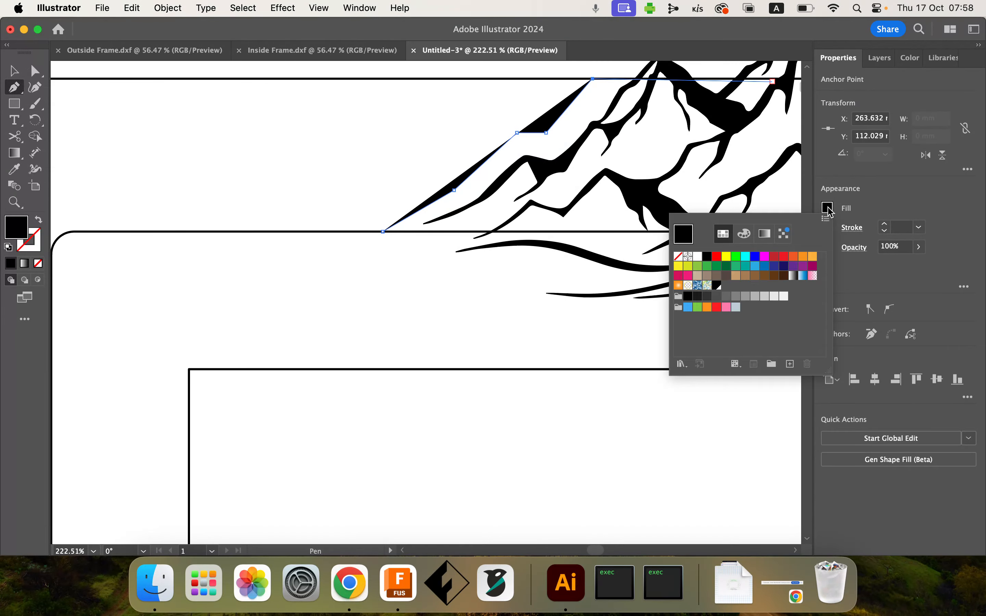
left_click(678, 256)
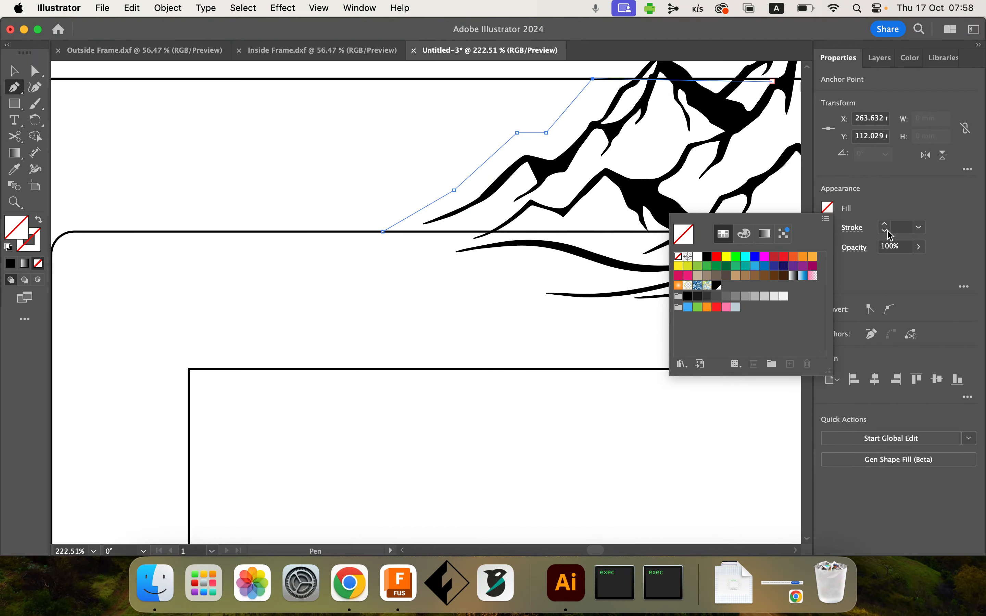
left_click(887, 210)
left_click(827, 227)
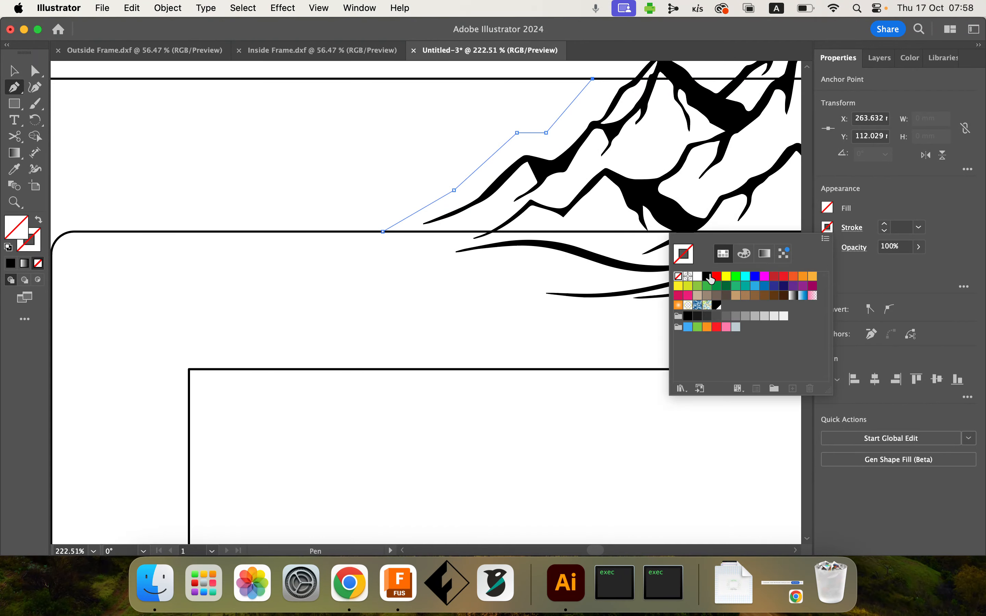
left_click(707, 277)
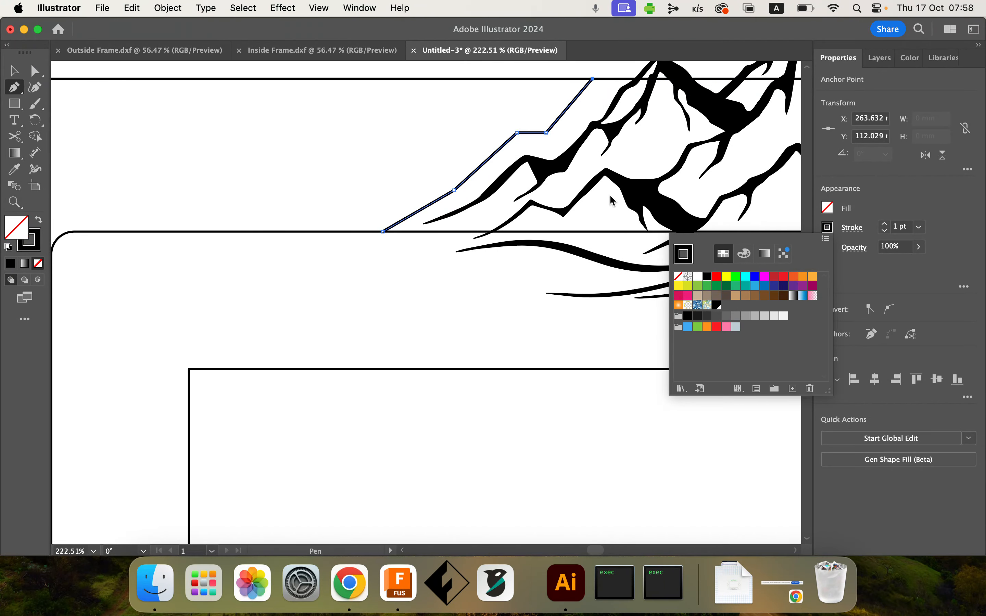
left_click(827, 227)
scroll(652, 181, "down", 5)
scroll(651, 181, "up", 5)
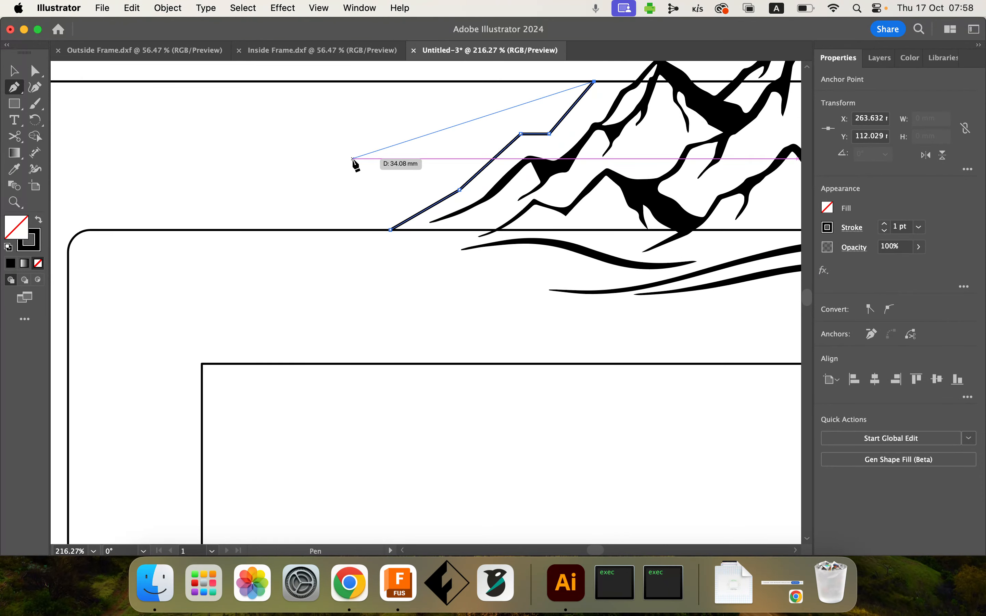
key("Escape")
Step: Draw a matching open Pen path beside the mountains' right slope, from the inner frame's top edge to the outer frame's inner edge
scroll(538, 175, "right", 3)
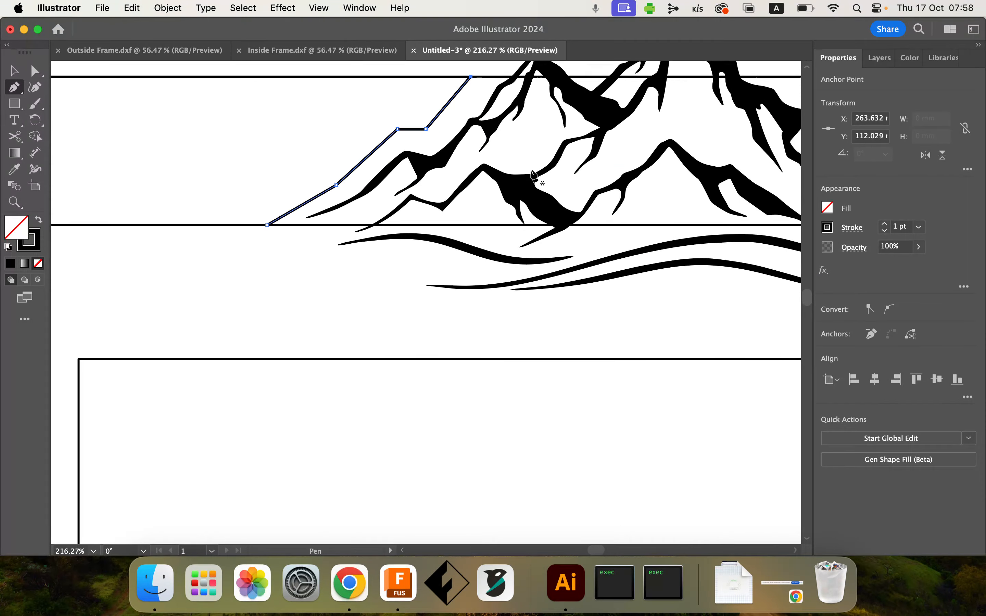
scroll(532, 171, "right", 5)
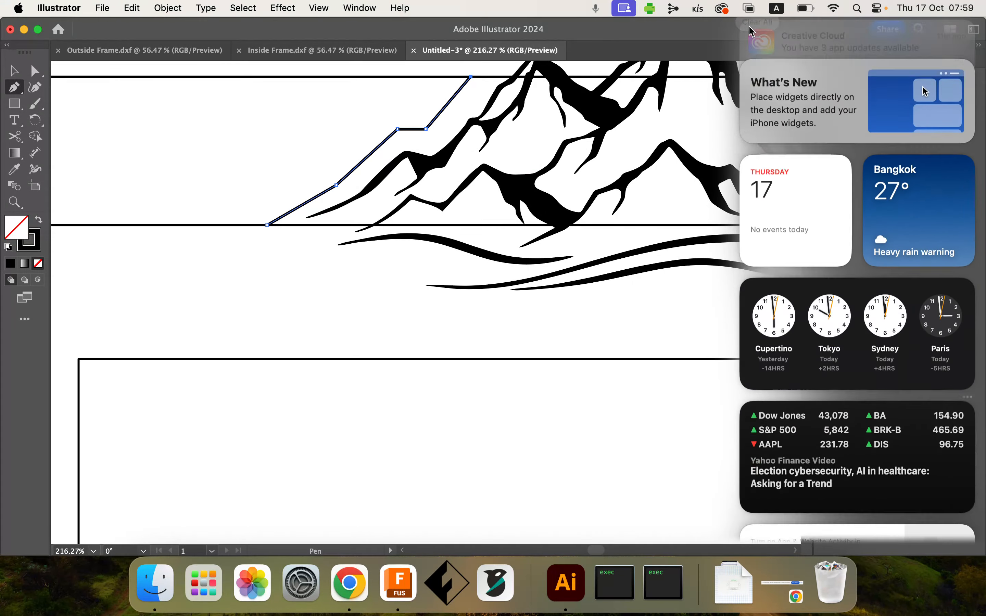
left_click(680, 330)
scroll(681, 326, "right", 5)
scroll(683, 329, "right", 7)
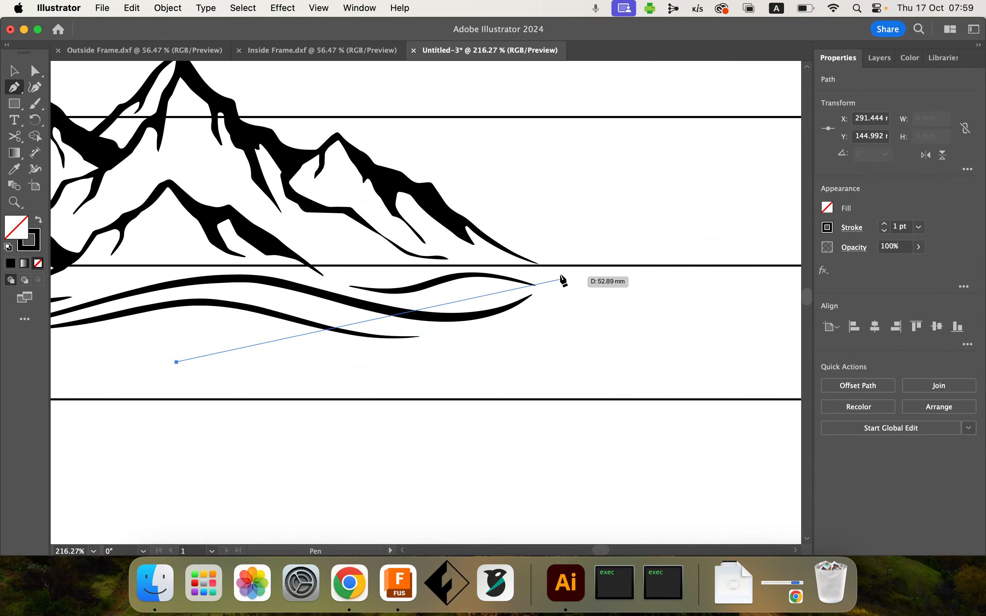
key("Escape")
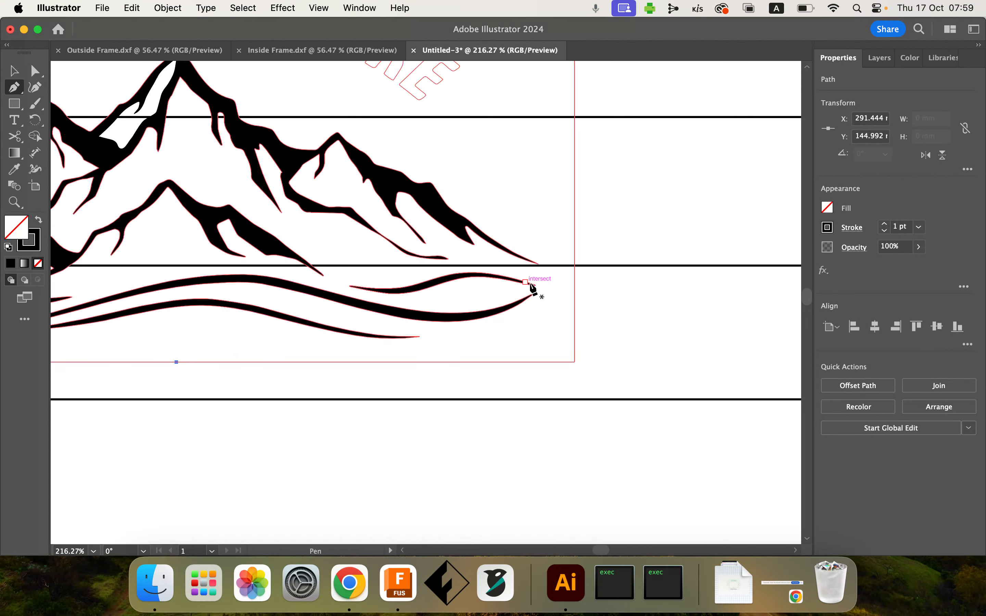
left_click(552, 265)
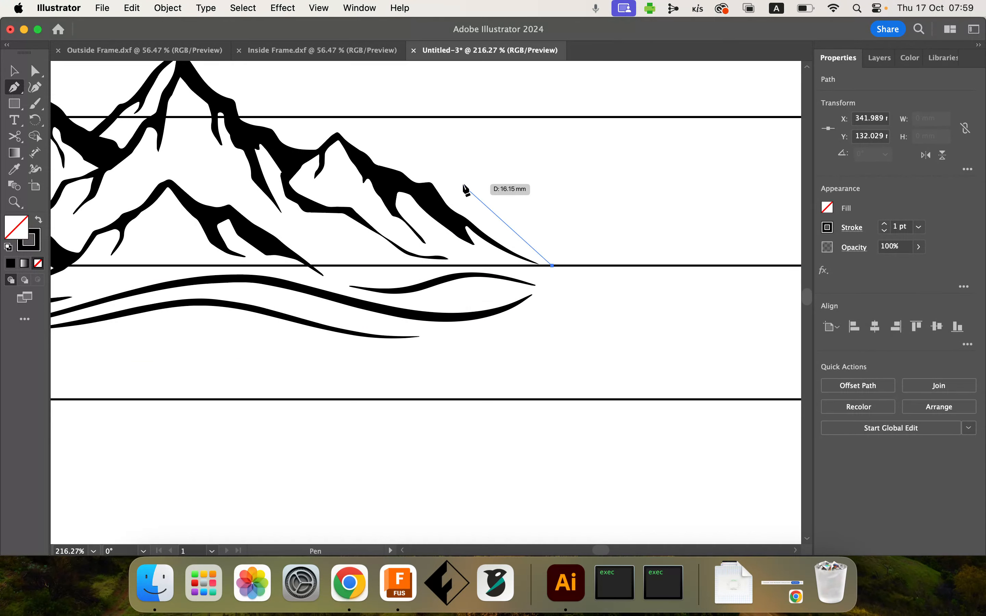
left_click(434, 163)
left_click(416, 158)
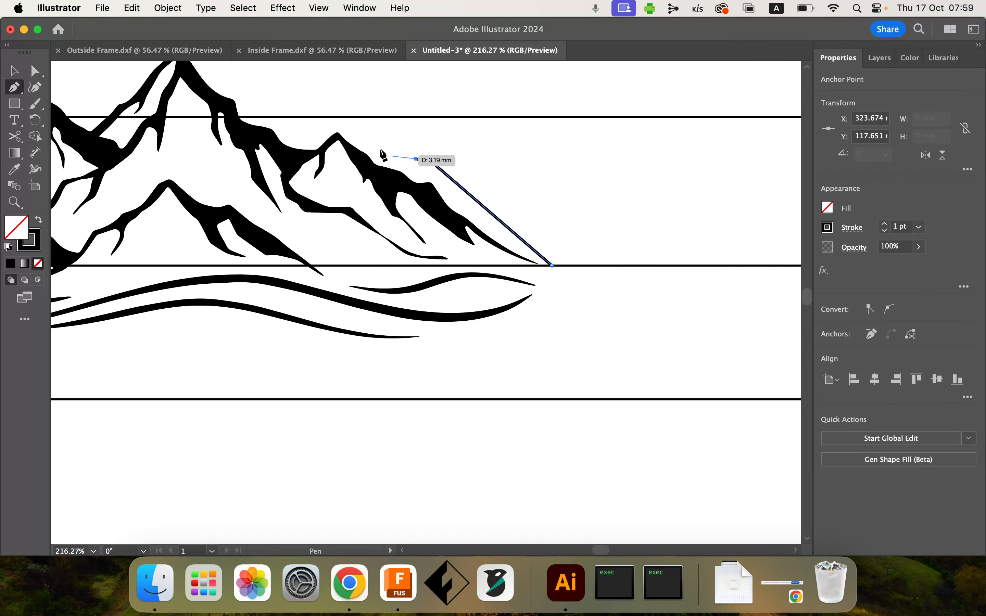
left_click(350, 117)
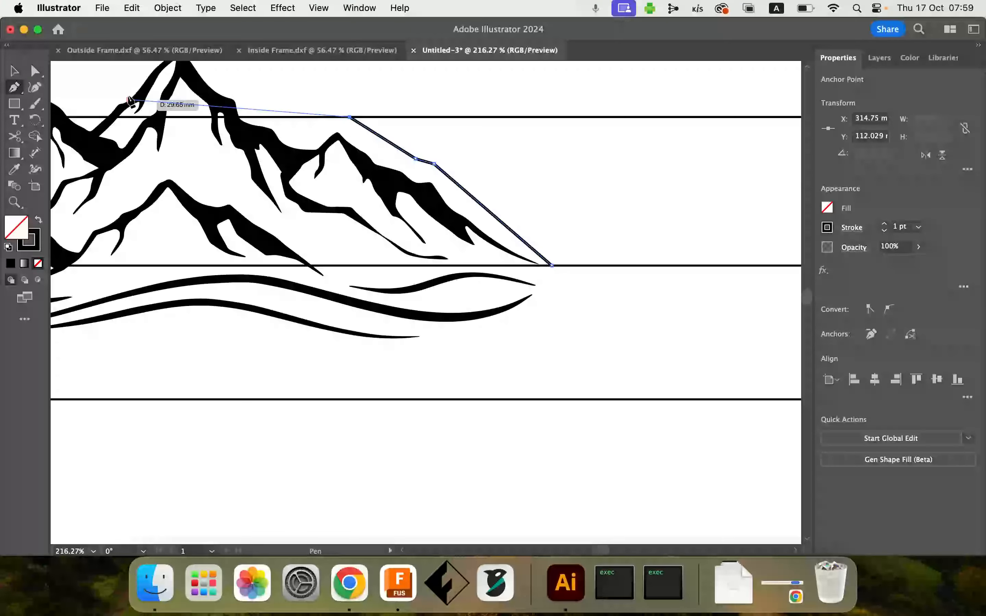
key("Escape")
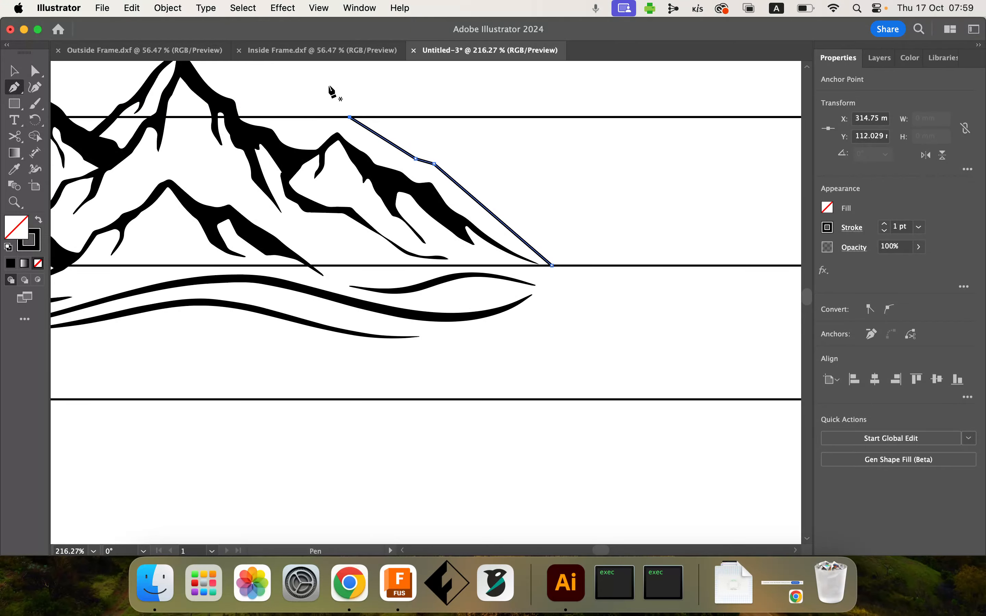
Step: Hide Layer 2 so only the frame outlines and slope paths are shown
scroll(451, 92, "down", 5)
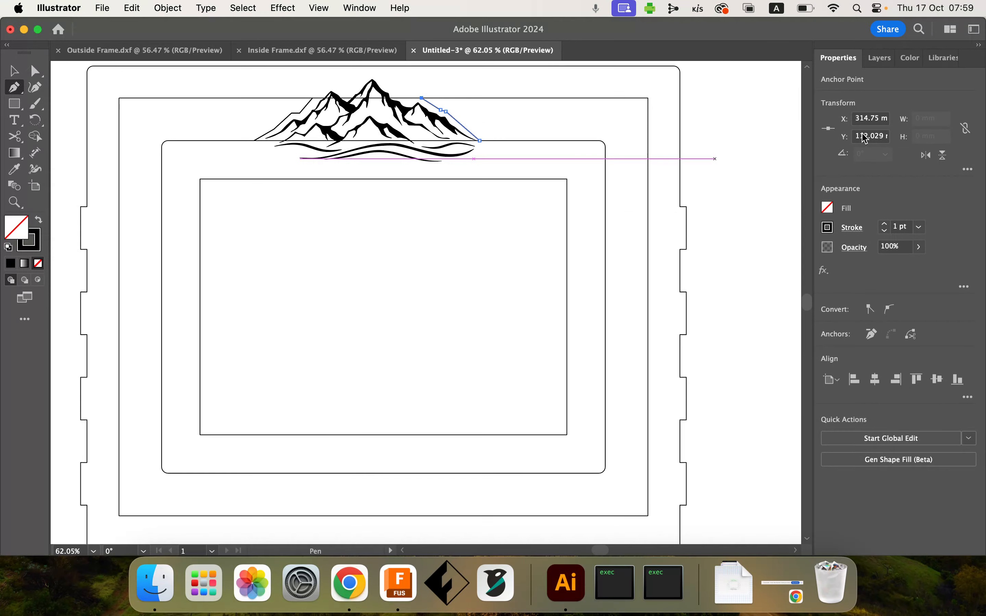
left_click(881, 59)
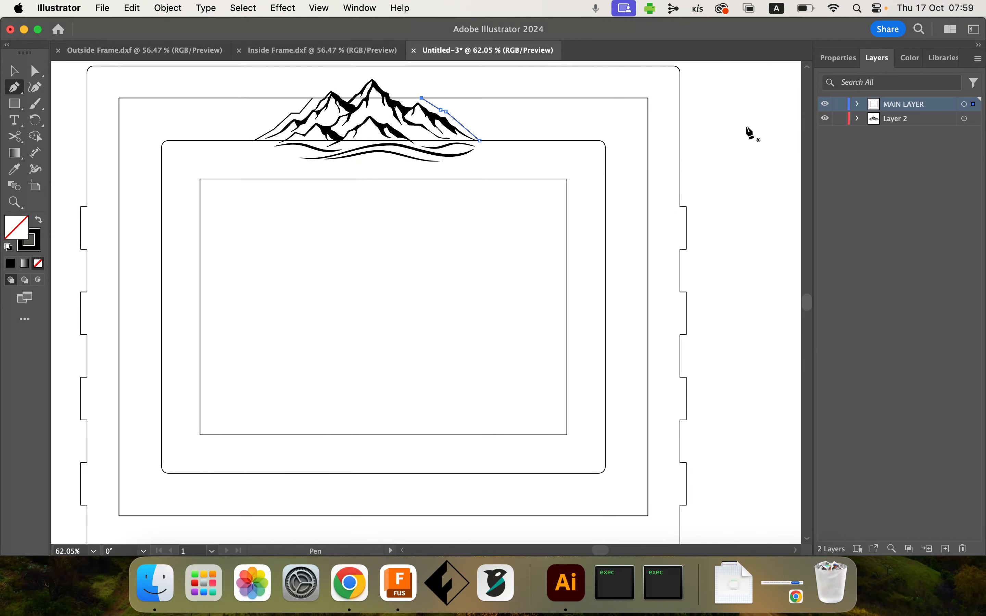
left_click(828, 122)
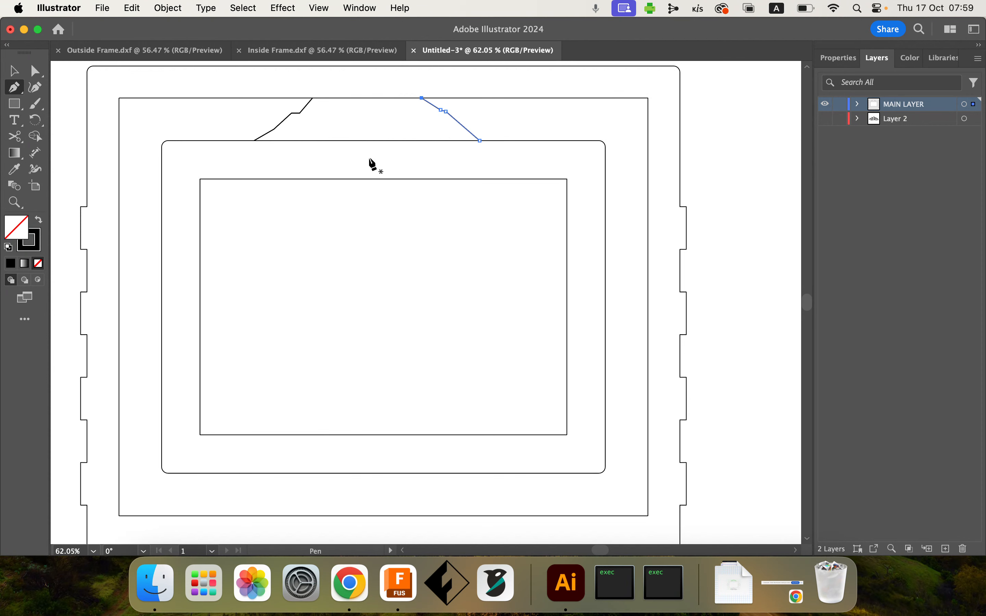
Step: Merge the inner frame, the area between the slope paths and the outer frame with Shape Builder, and show Layer 2 again
scroll(425, 207, "down", 5)
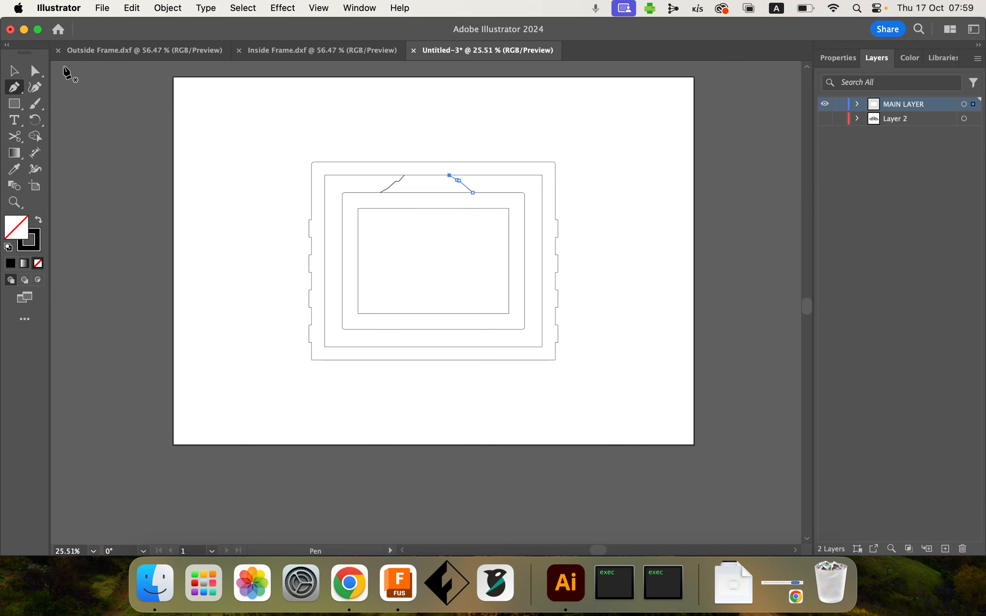
left_click(12, 73)
left_click_drag(281, 124, 593, 389)
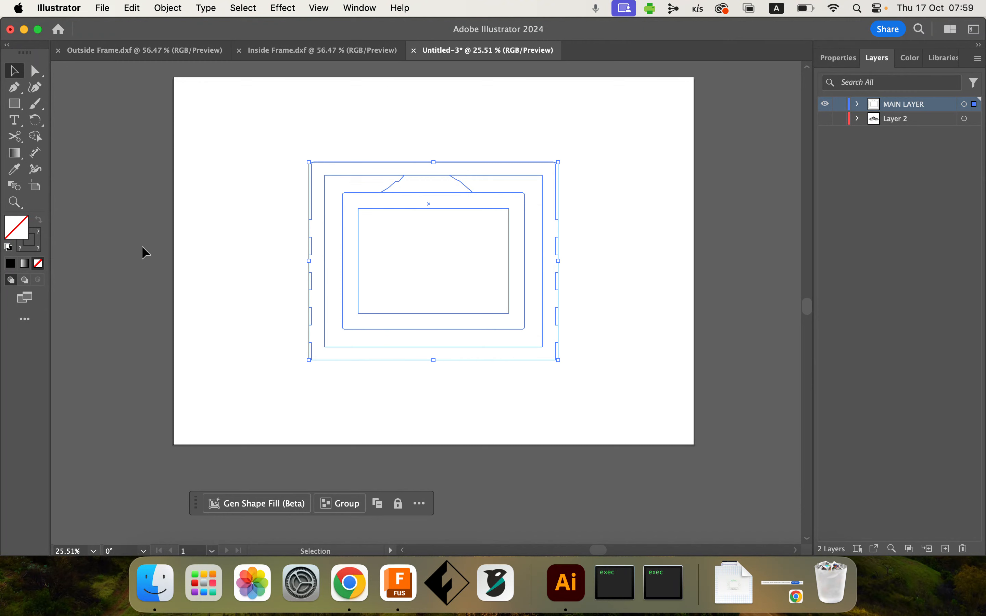
left_click(34, 137)
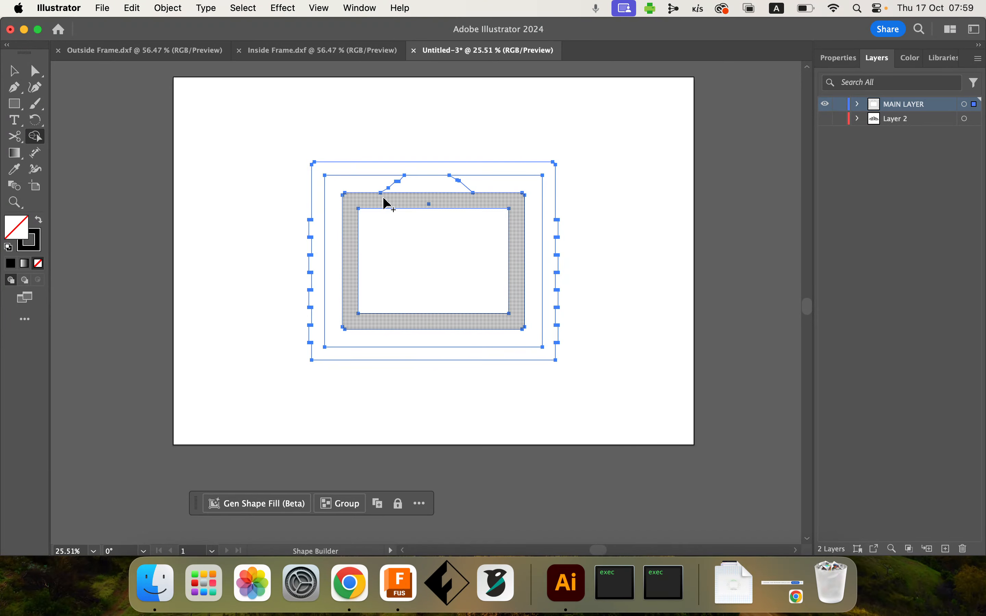
mouse_move(386, 203)
left_mouse_down()
mouse_move(415, 190)
mouse_move(423, 172)
left_mouse_up()
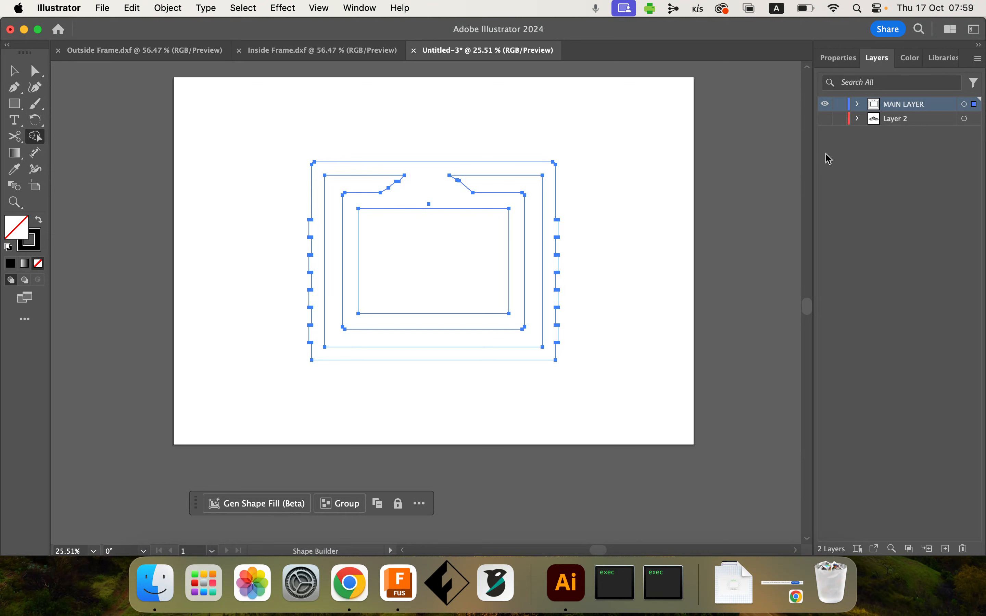
left_click(825, 120)
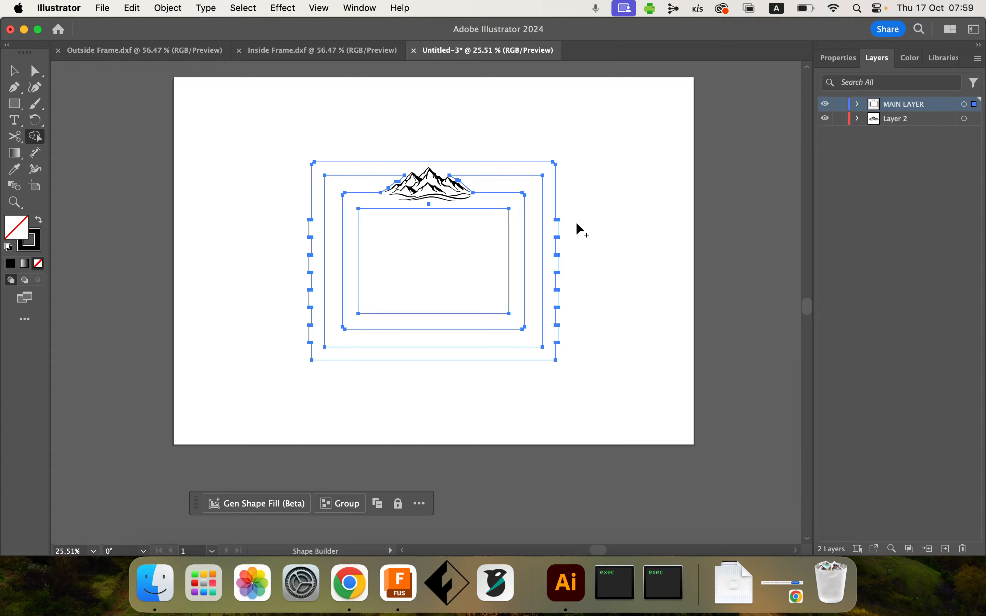
Step: Delete the duplicate path stacked on the frame's central rectangular opening with Direct Selection
scroll(576, 221, "up", 3)
scroll(576, 223, "left", 5)
key("super+a")
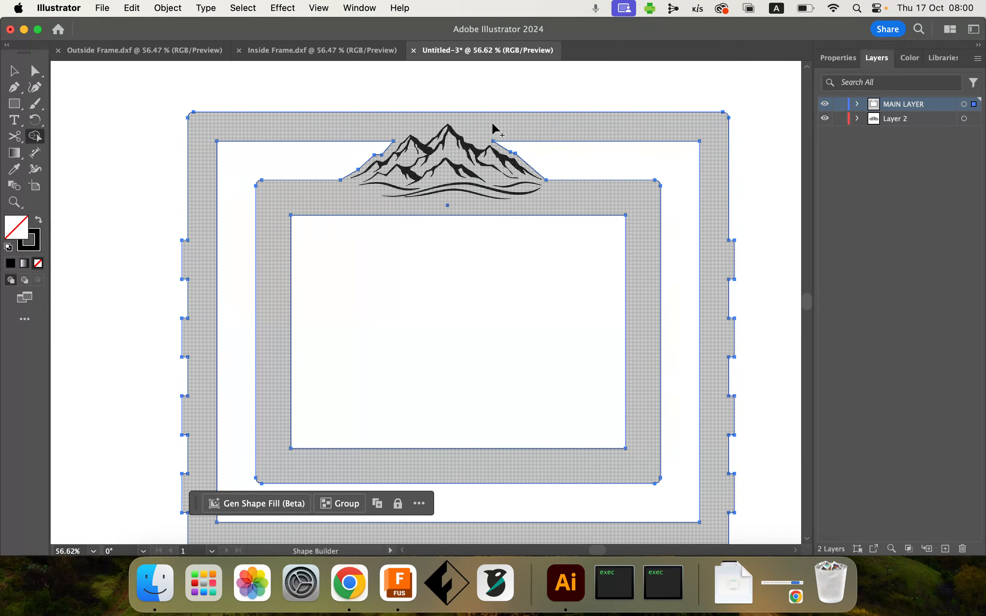
left_click(35, 71)
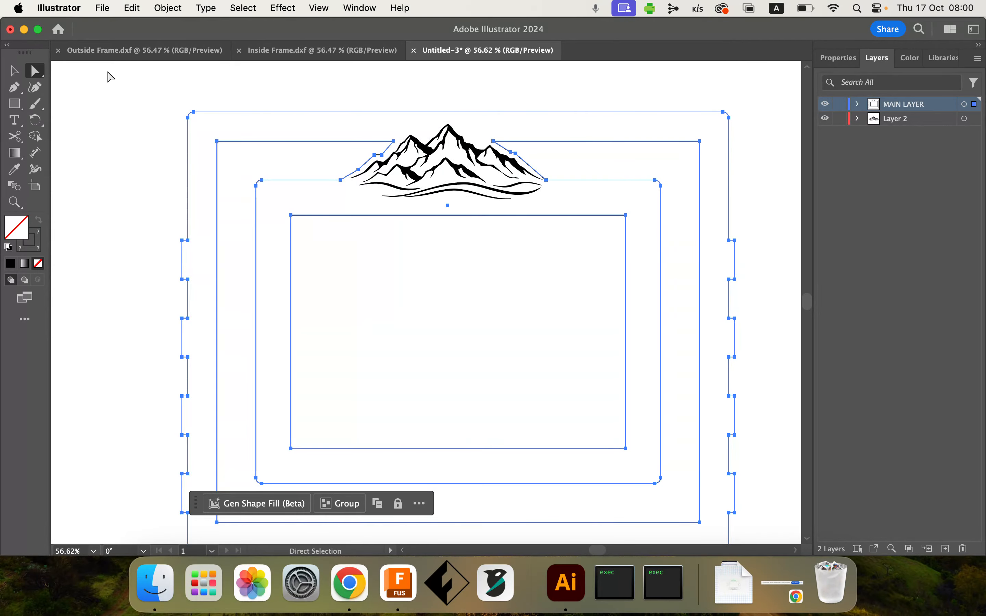
left_click(156, 98)
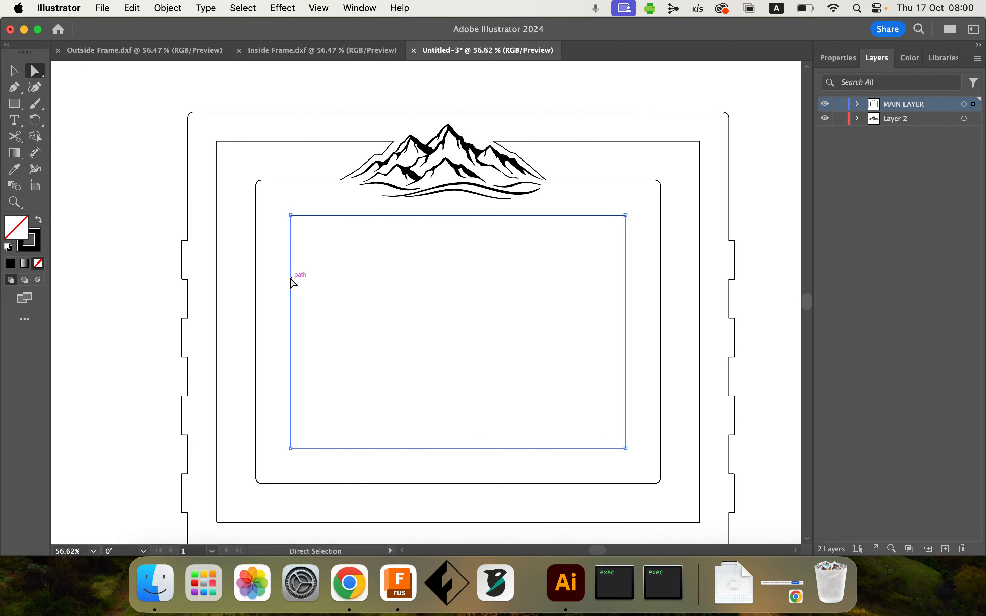
scroll(293, 283, "down", 3)
scroll(293, 284, "right", 2)
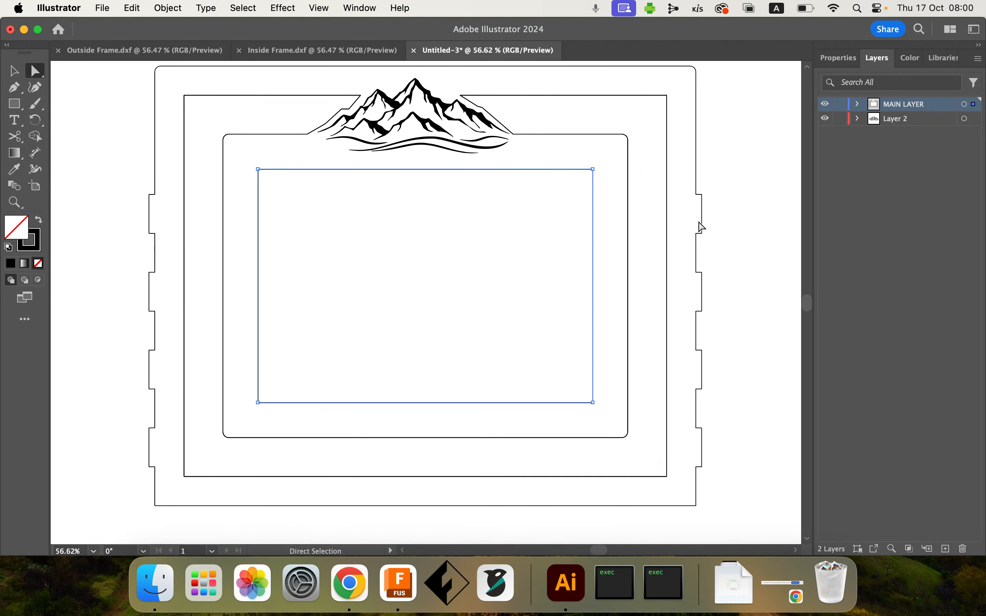
key("Delete")
left_click(577, 177)
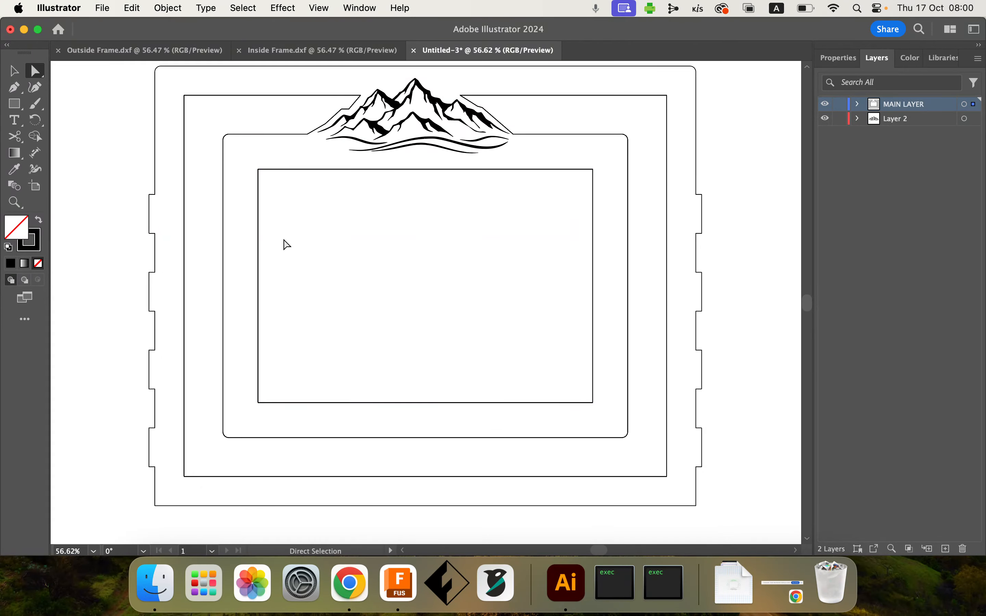
left_click(259, 247)
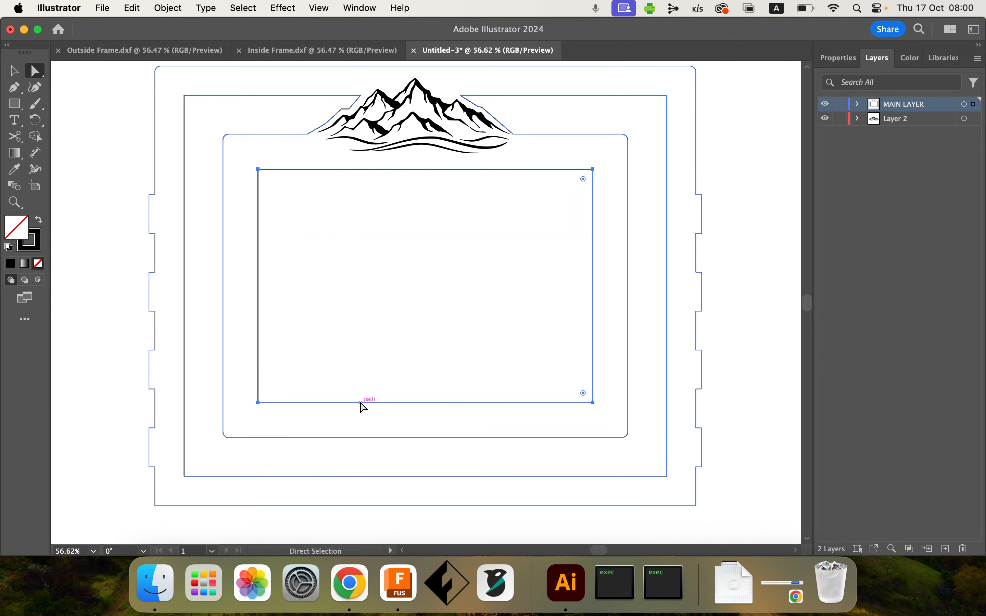
key("Delete")
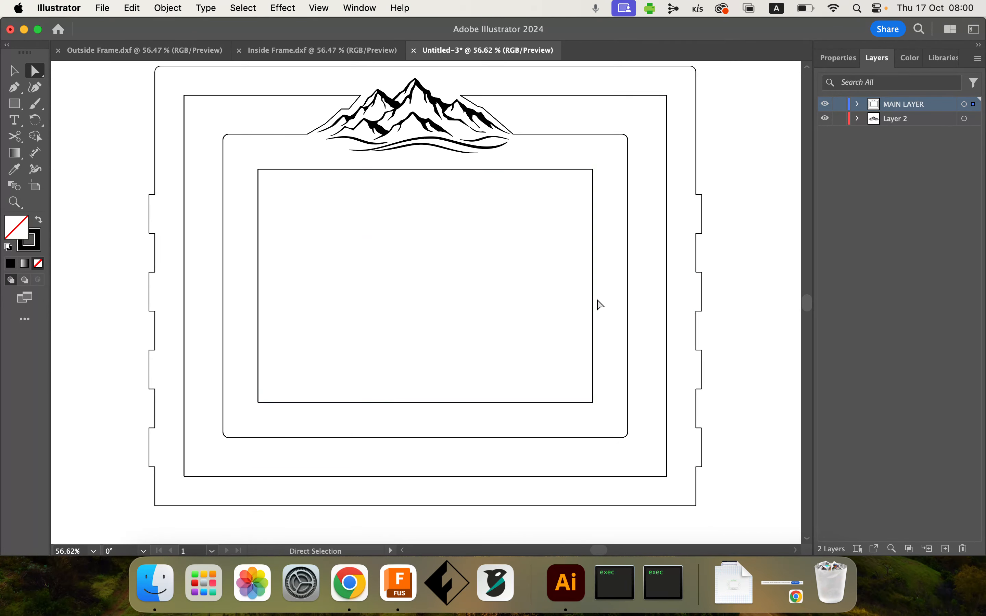
Step: Delete the remaining duplicate paths stacked on the frame's central rectangular opening with Direct Selection
left_click(593, 304)
left_click(594, 304)
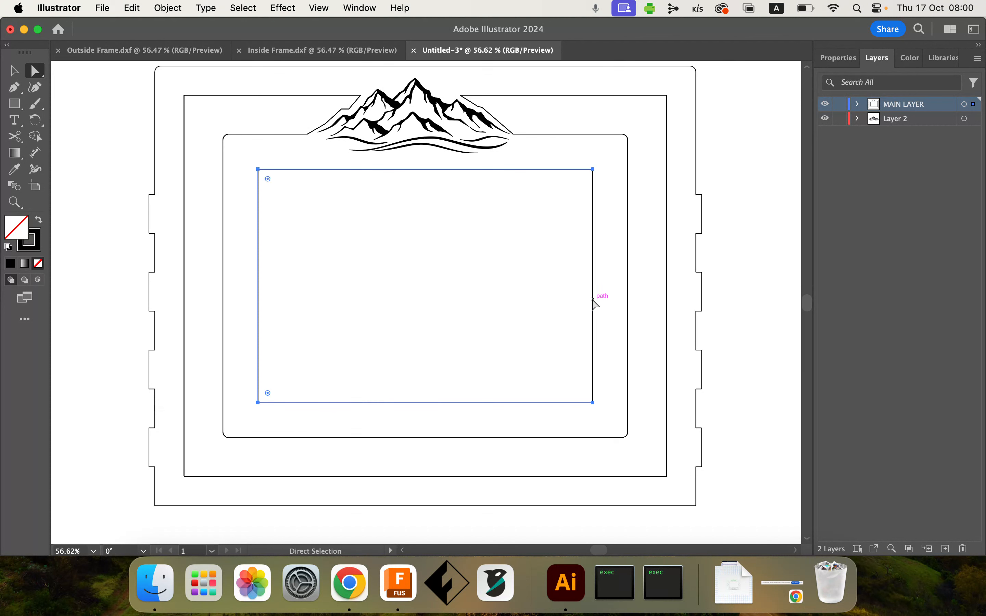
key("Delete")
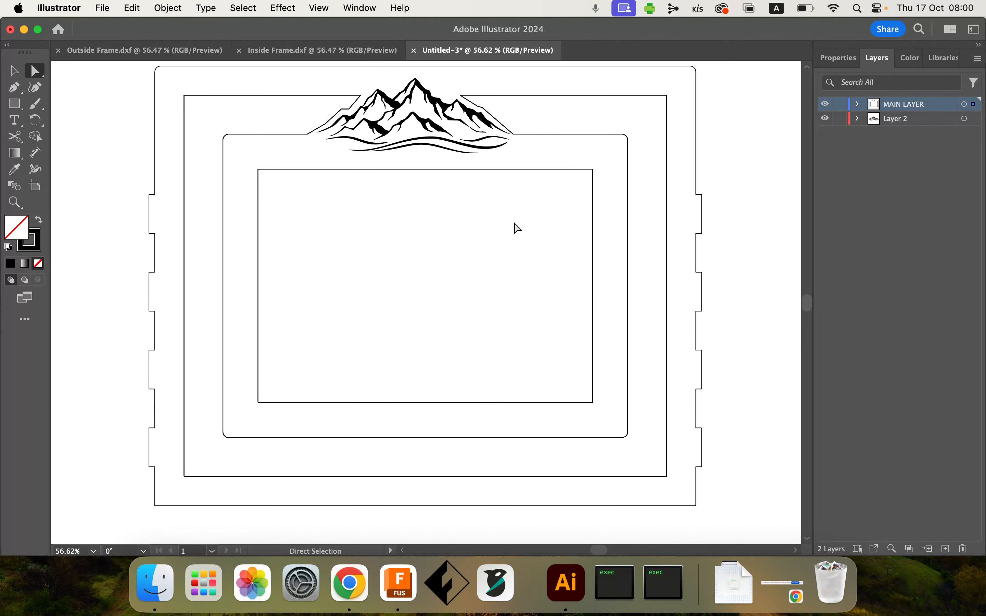
left_click(501, 173)
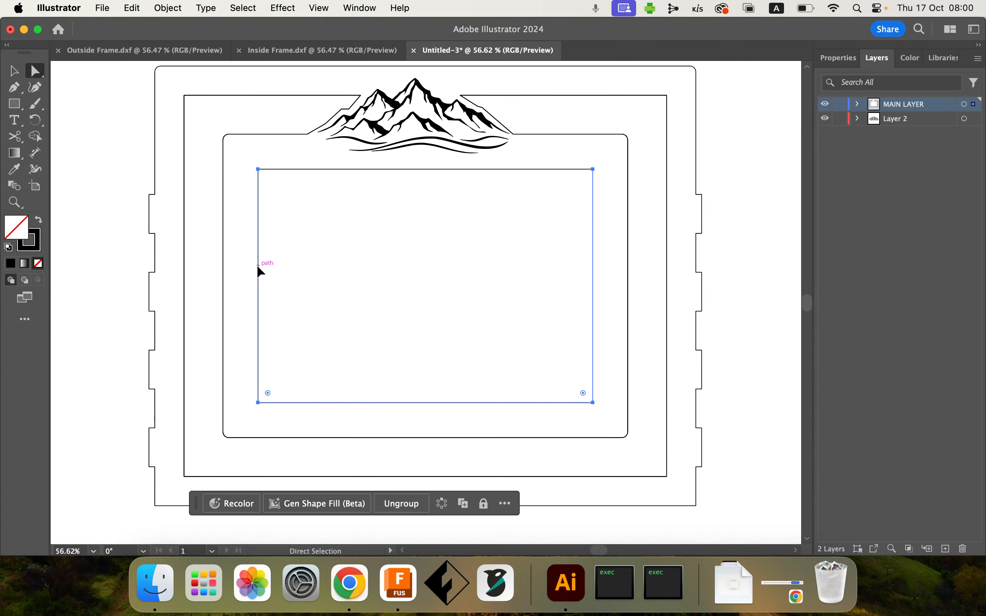
key("Delete")
Step: Check the central opening for leftover duplicates by deleting its bottom, right and top edges one at a time, undoing each deletion
left_click(349, 404)
key("Delete")
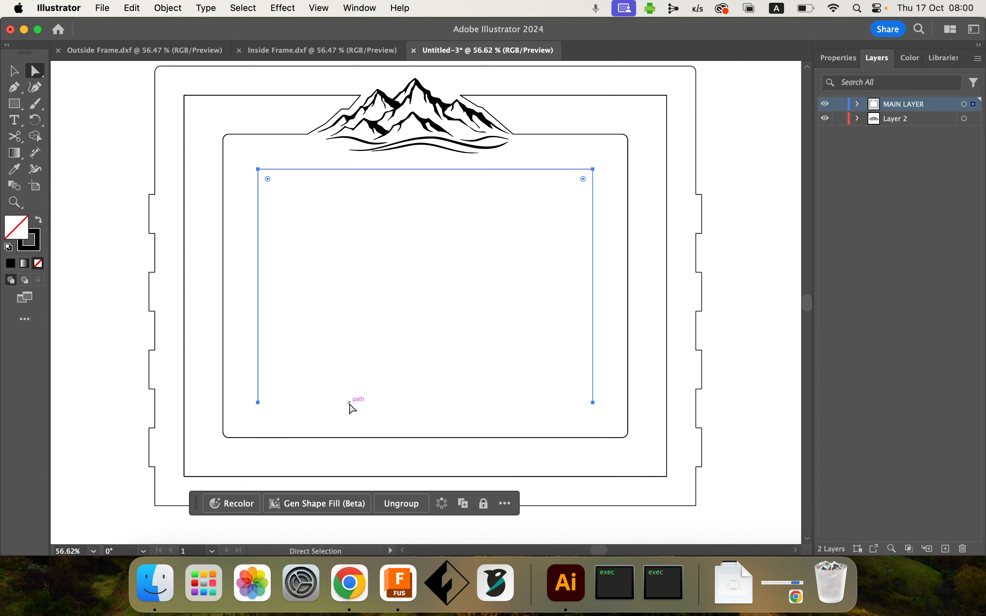
key("super+z")
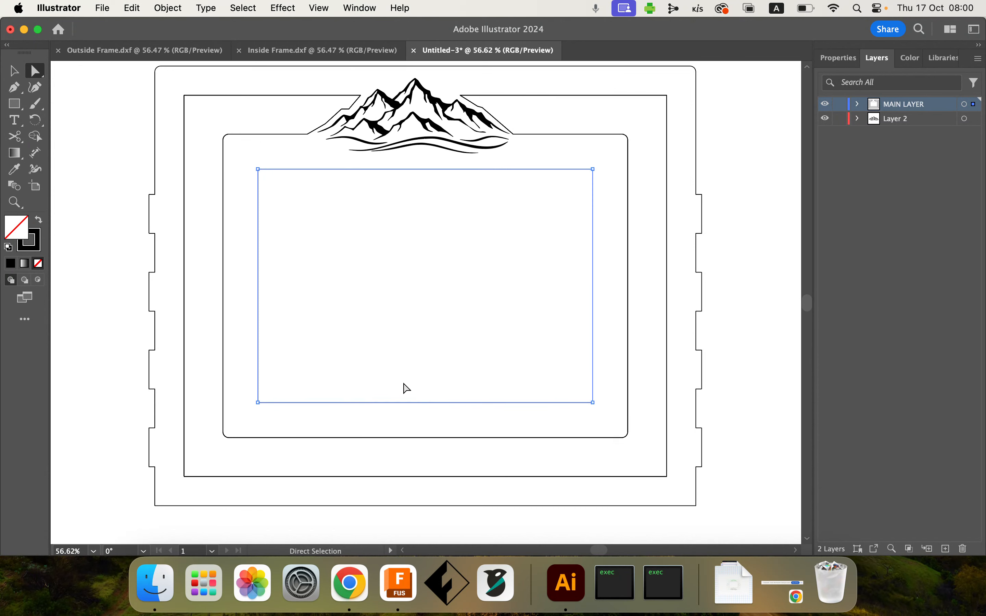
left_click(594, 286)
key("Delete")
key("super+z")
left_click(500, 169)
key("Delete")
key("super+z")
left_click(752, 227)
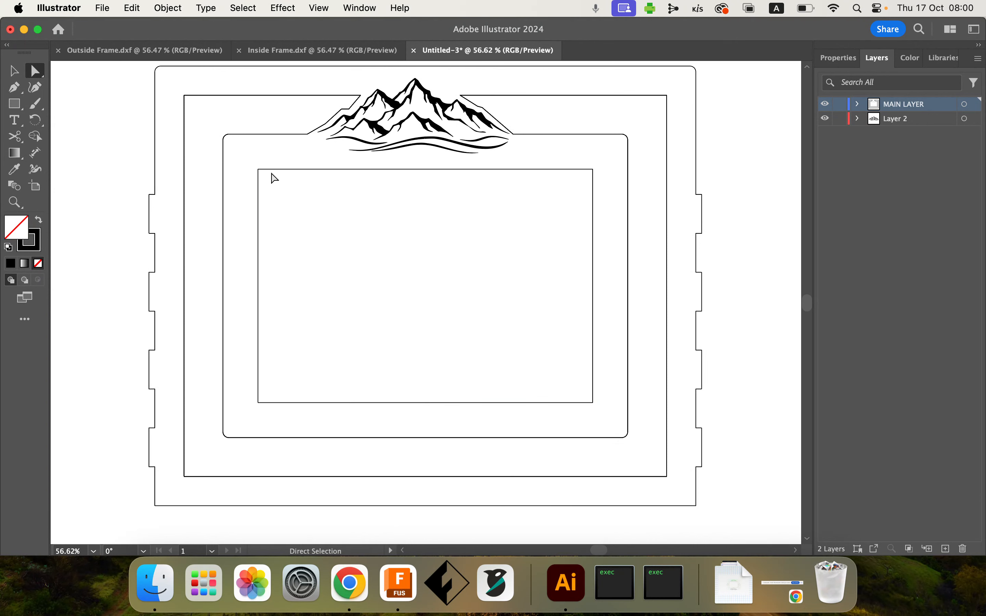
Step: Select the central rectangular opening and set its stroke to RGB red, 255, 0, 0
left_click_drag(252, 162, 610, 416)
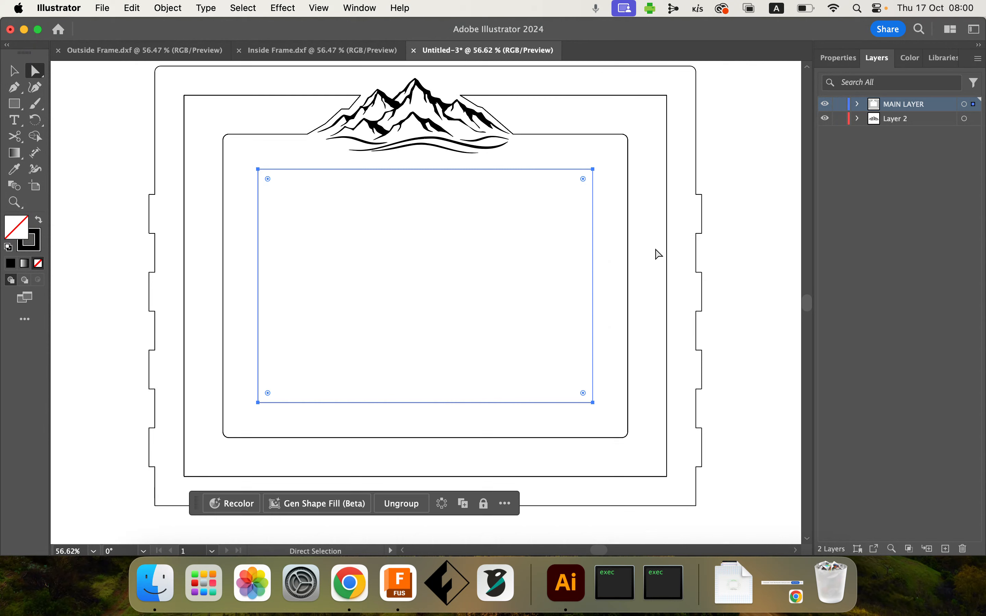
left_click(838, 60)
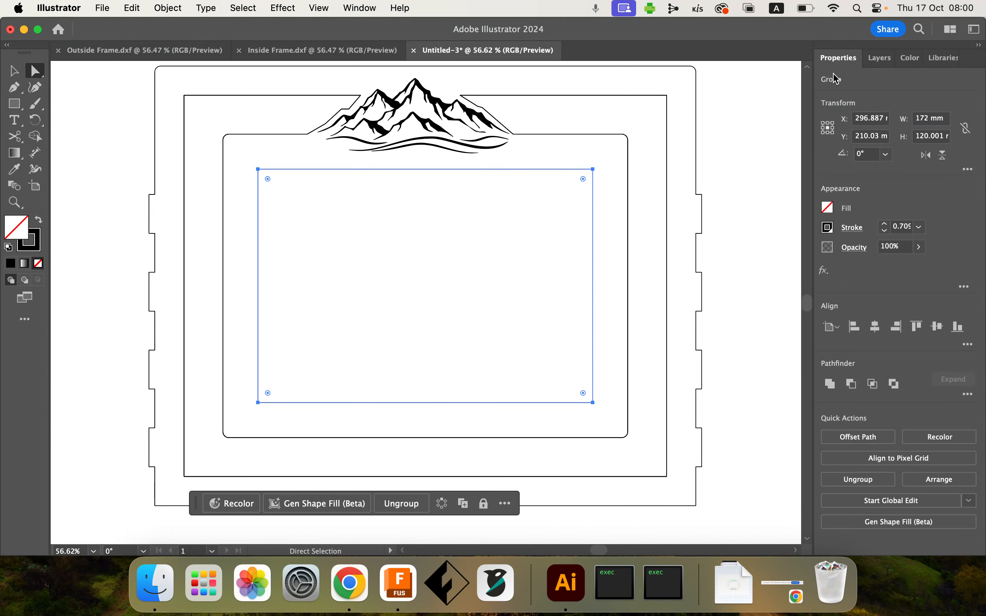
left_click(826, 230)
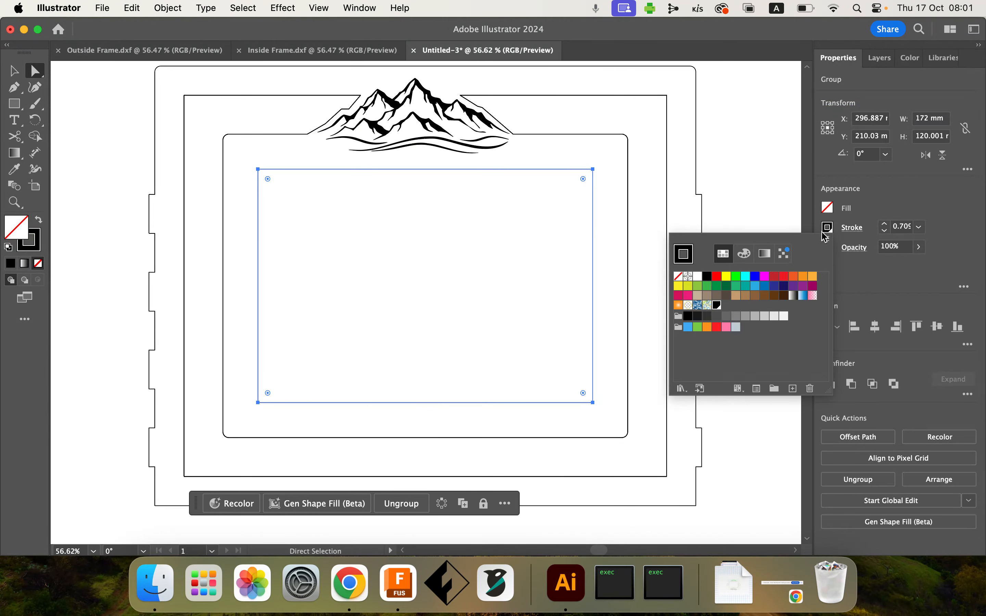
left_click(747, 257)
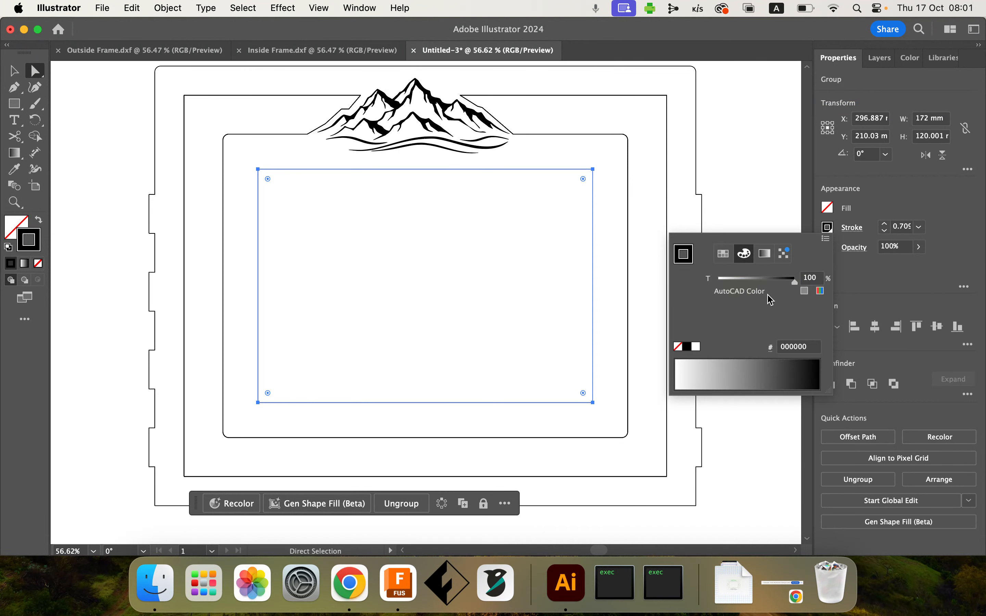
left_click(820, 291)
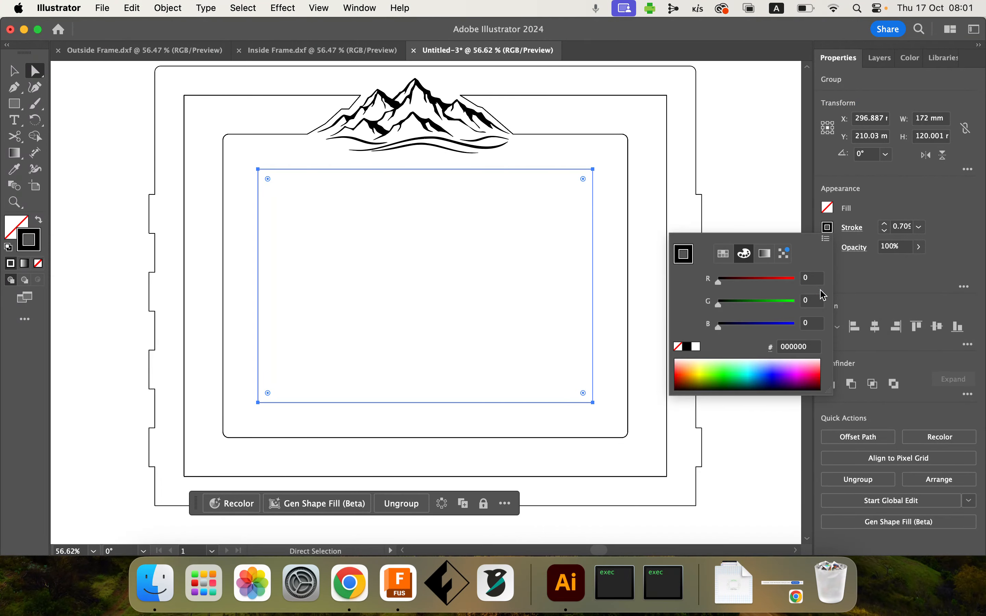
left_click_drag(719, 282, 813, 285)
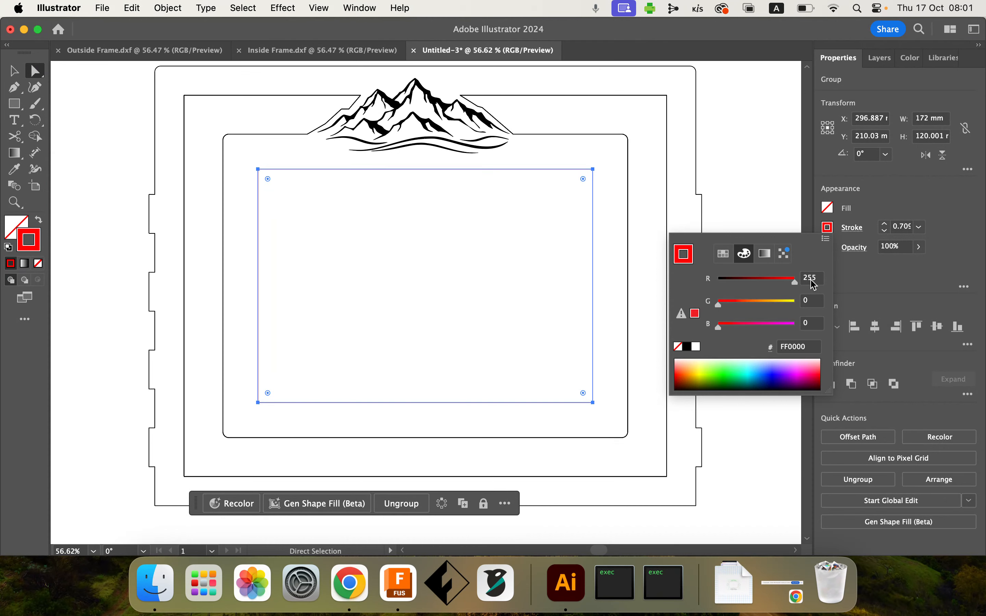
left_click(772, 164)
left_click(746, 202)
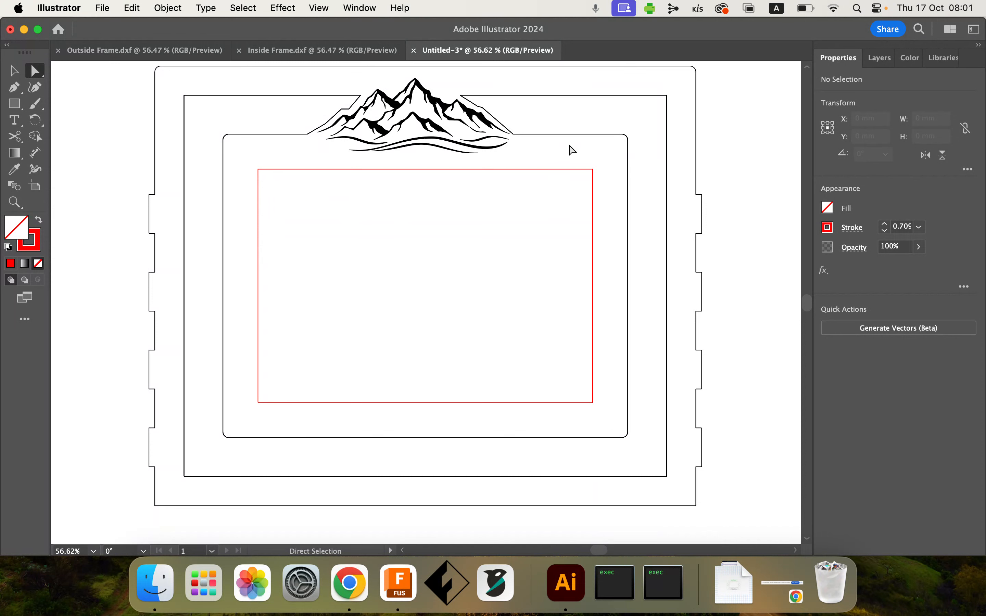
Step: Delete the duplicate path stacked on the outline between the inner and outer frames that follows the mountain slopes
left_click(570, 134)
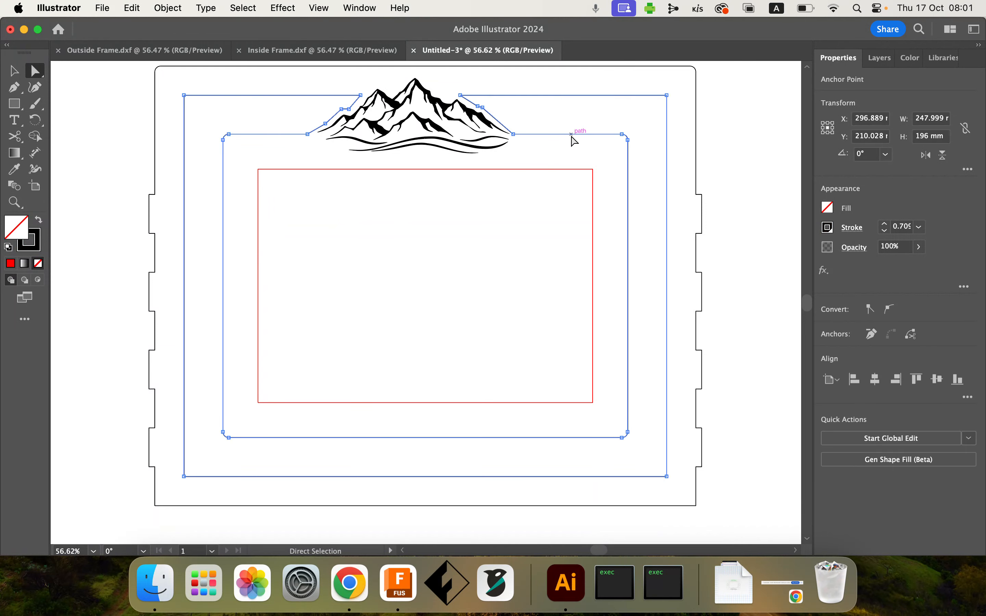
key("Delete")
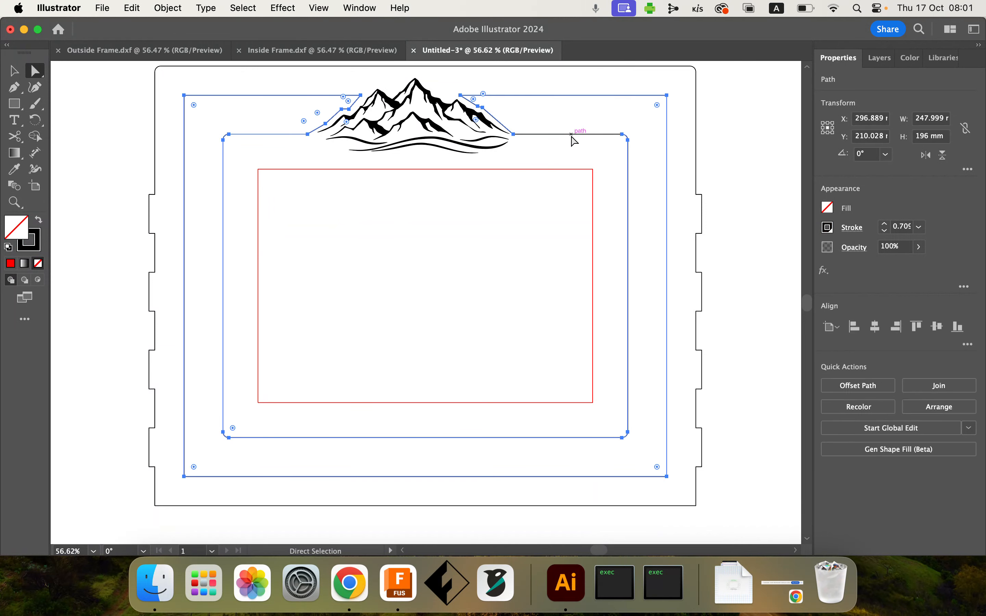
left_click(554, 99)
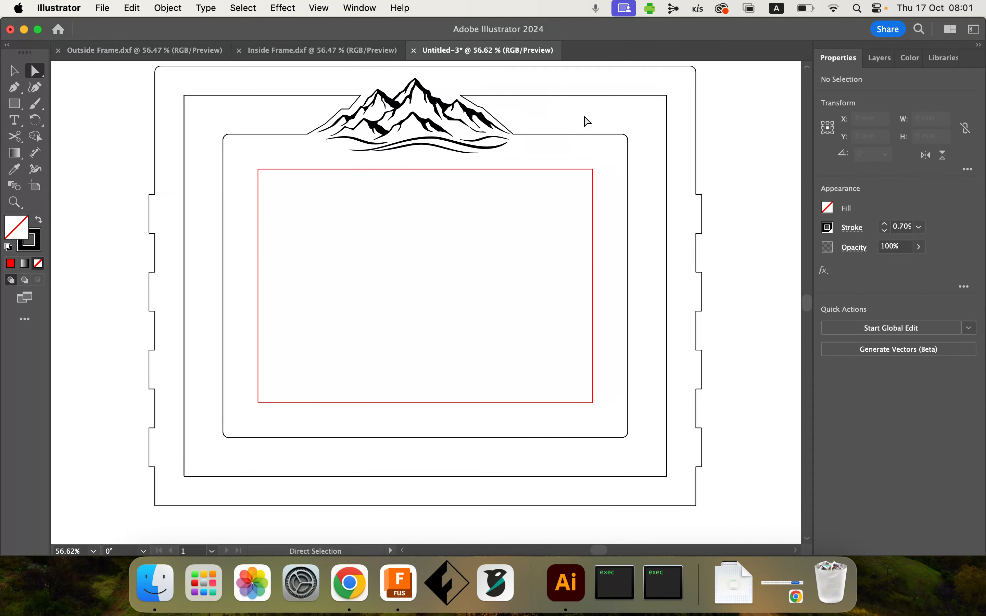
left_click(627, 371)
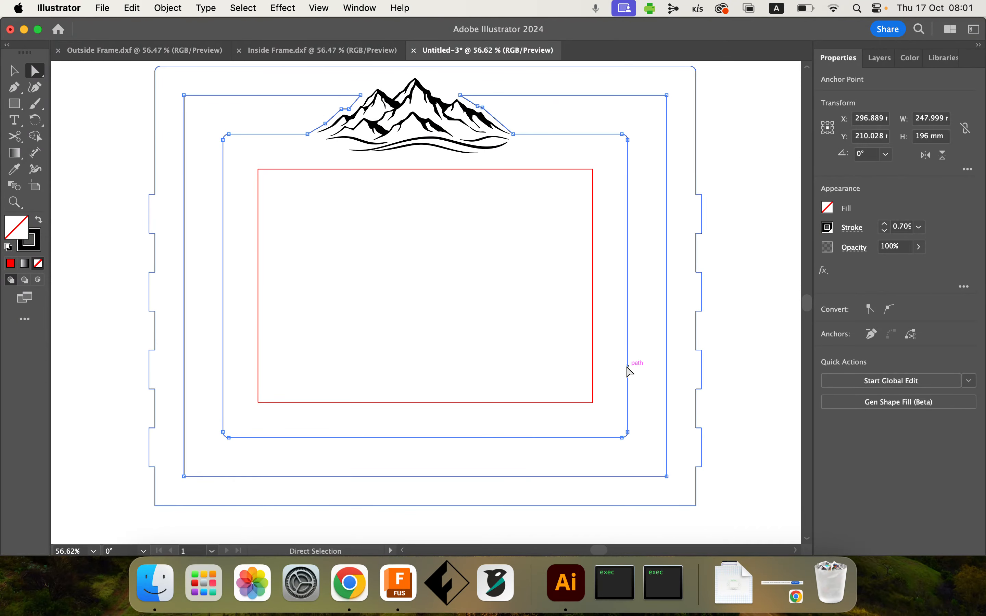
left_click(597, 415)
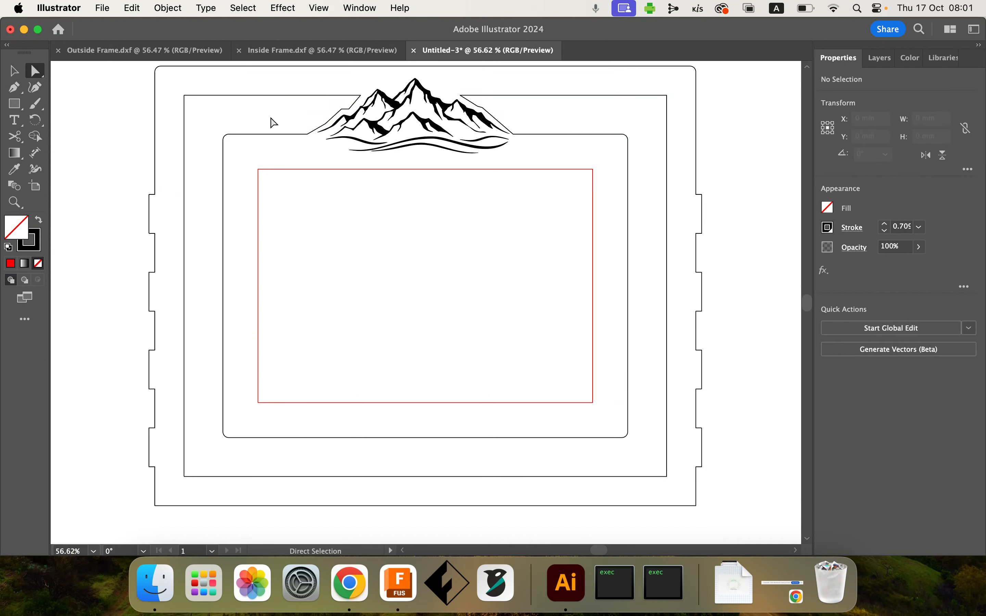
Step: Check the slope-following outline for leftover duplicates by deleting its upper-left and left edges one at a time, undoing each deletion
left_click(273, 96)
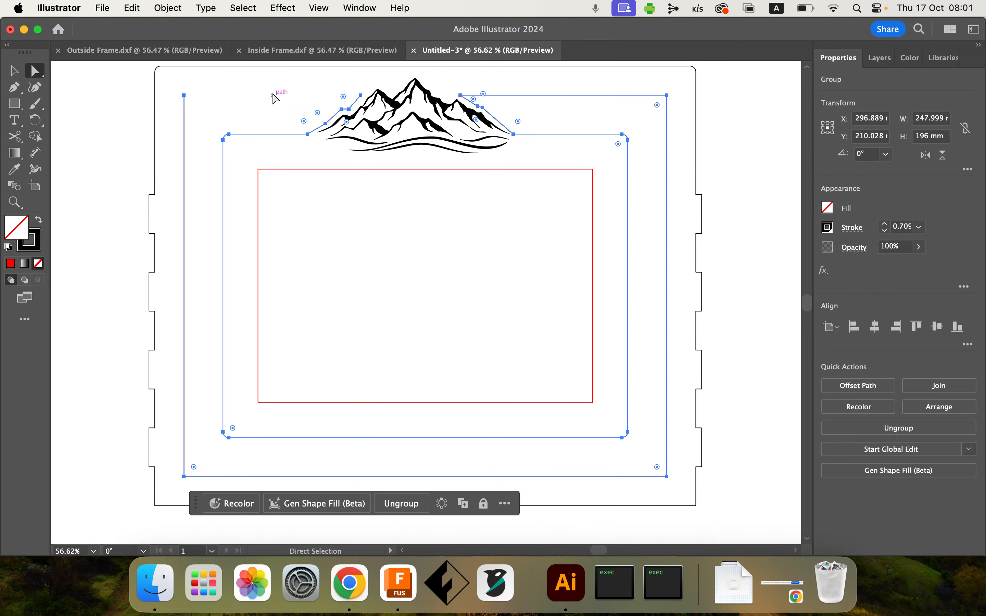
left_click(273, 96)
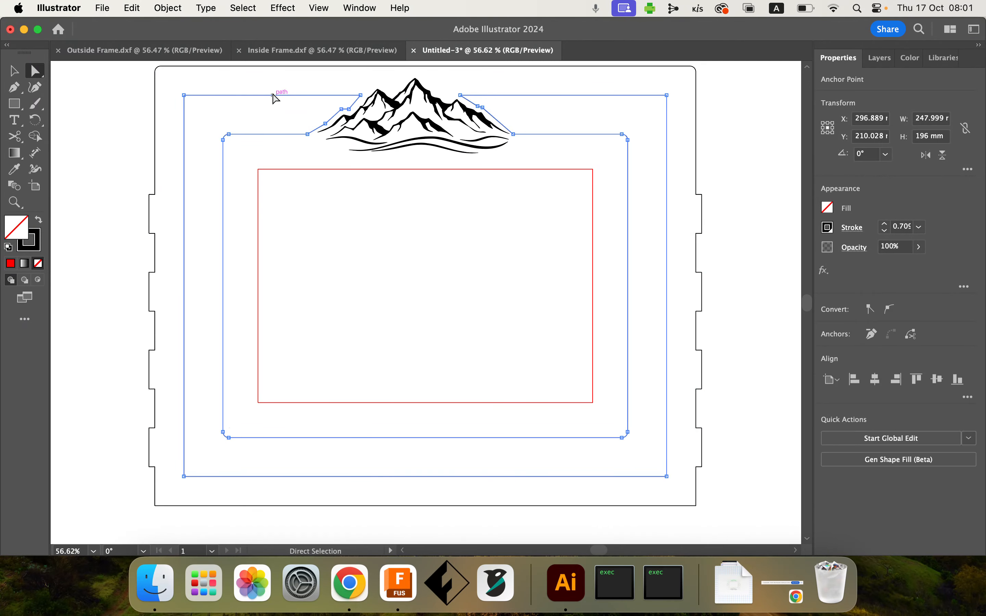
left_click(184, 161)
key("Delete")
key("super+z")
Step: Set the stroke of the slope-following outline between the frames to RGB green, 0, 255, 0
left_click(827, 227)
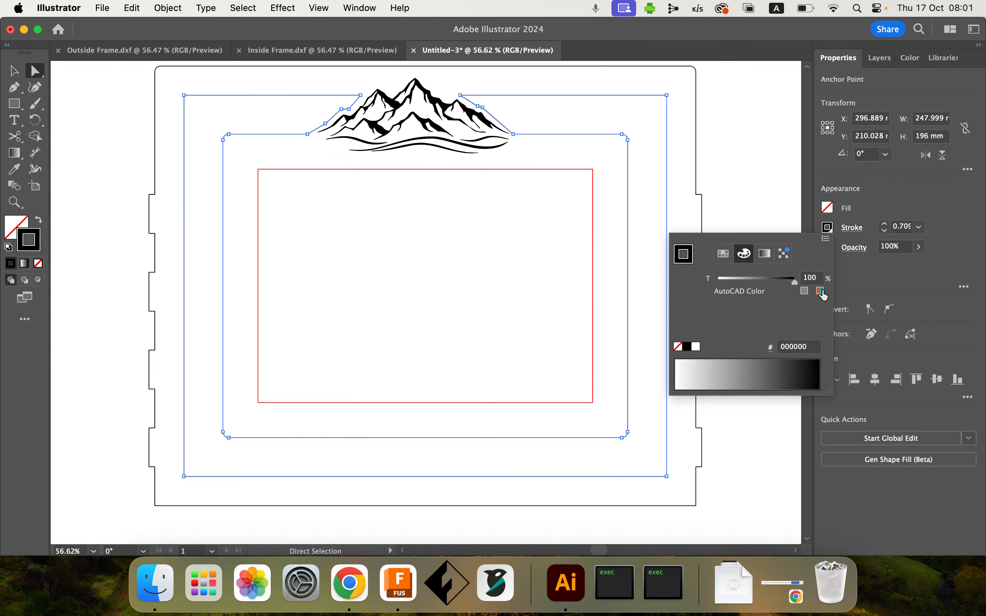
left_click_drag(718, 306, 804, 306)
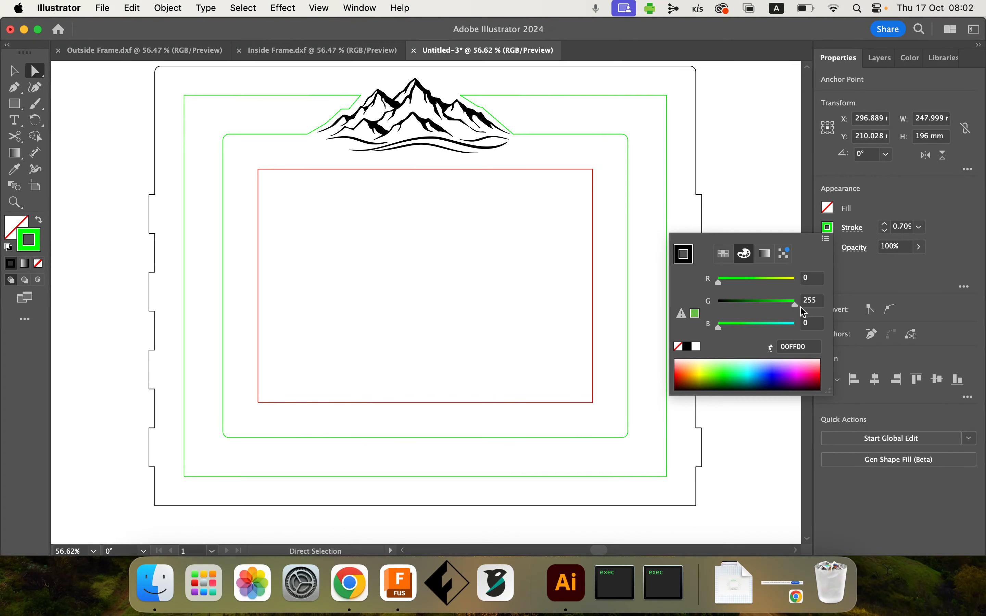
left_click(761, 159)
left_click(740, 258)
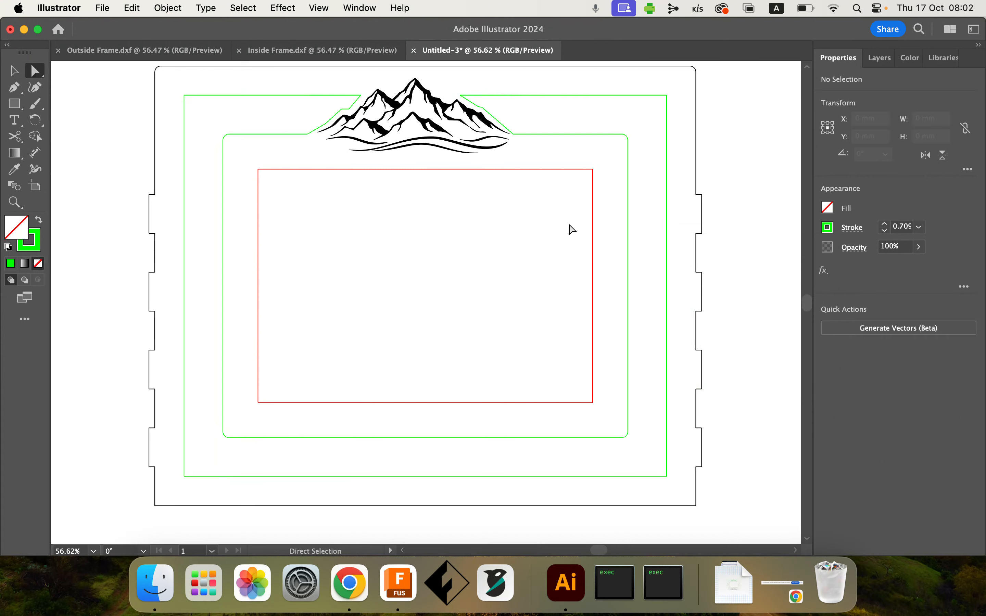
Step: Select the outermost tabbed frame outline and set its stroke to RGB green, 0, 255, 0
left_click(695, 160)
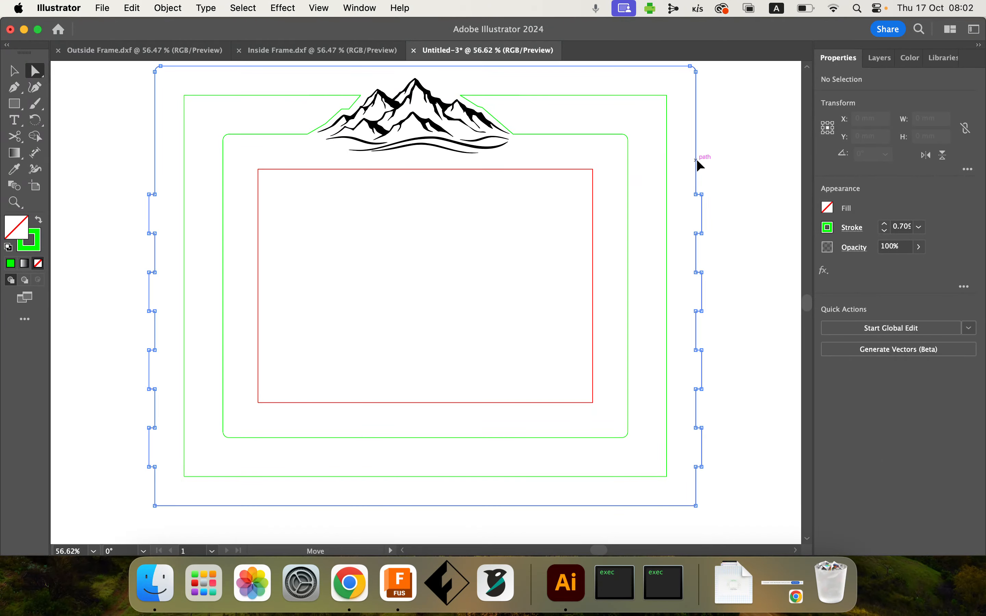
left_click(696, 159)
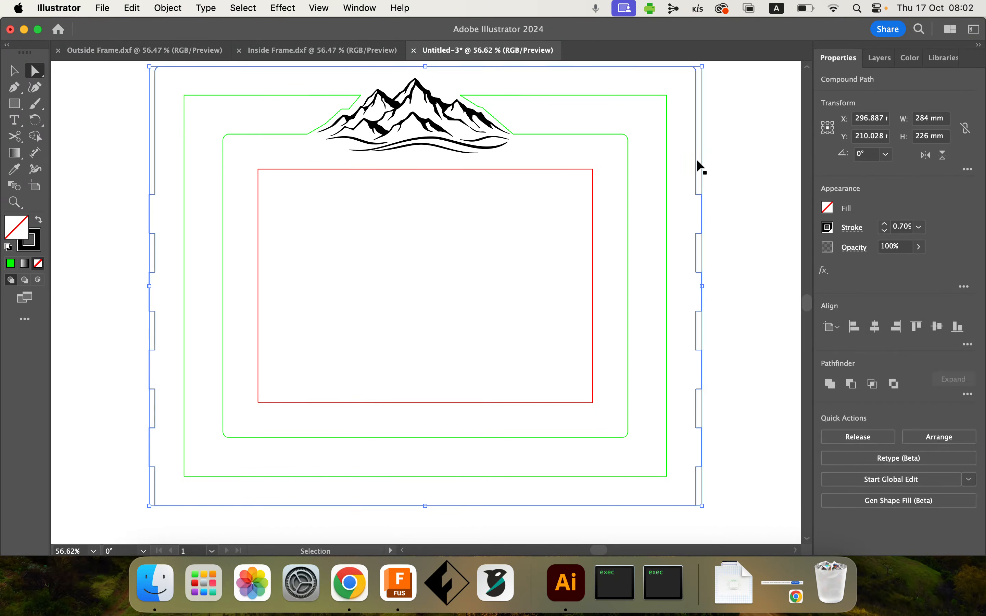
left_click(827, 229)
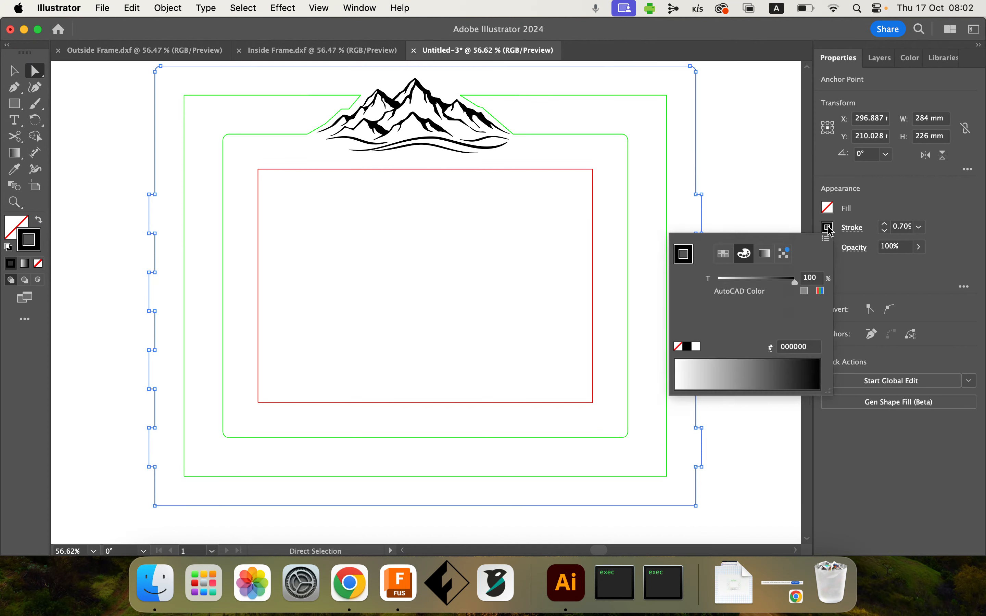
left_click(822, 290)
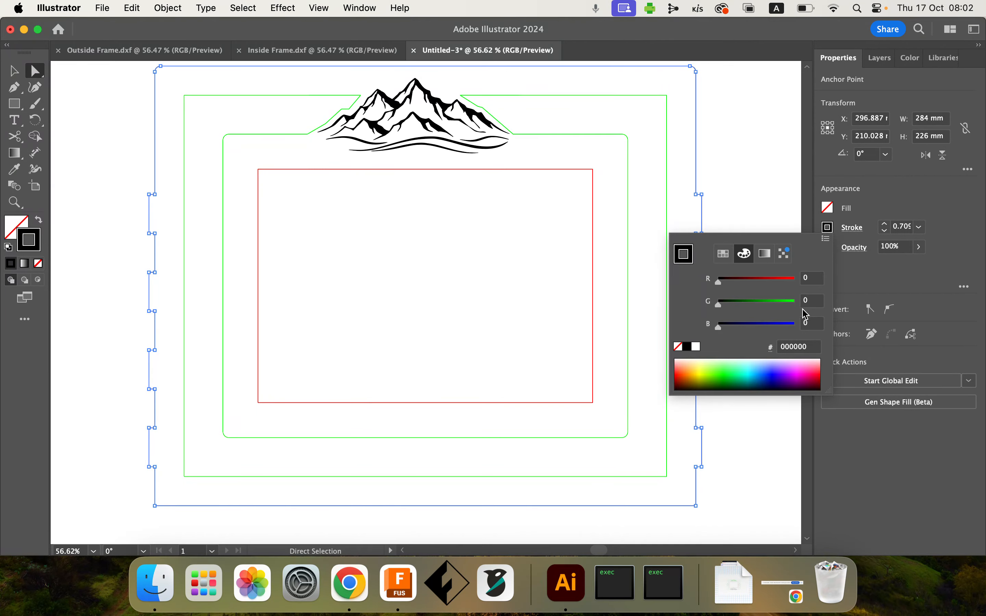
left_click_drag(719, 312, 795, 306)
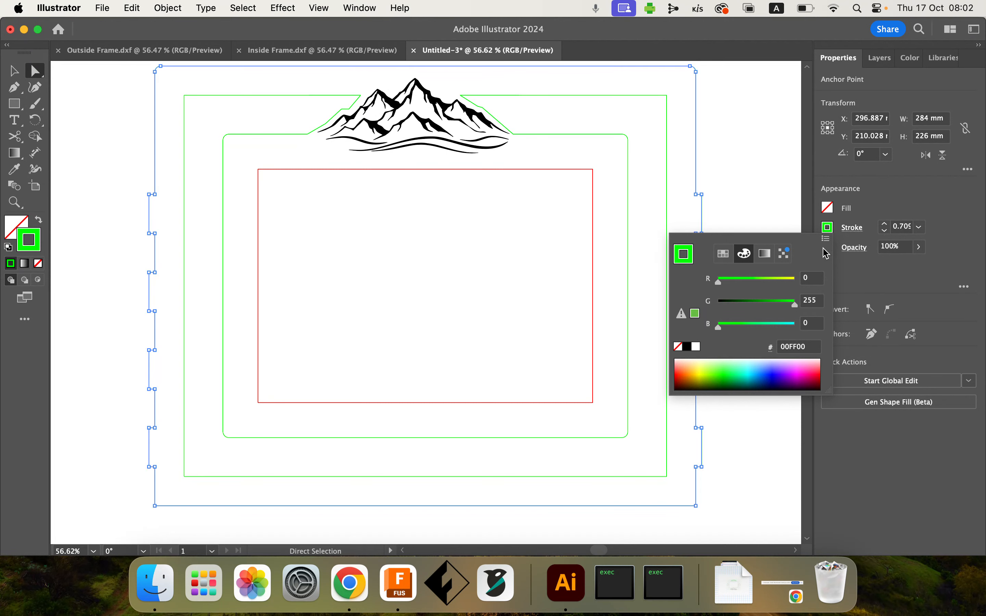
left_click(784, 227)
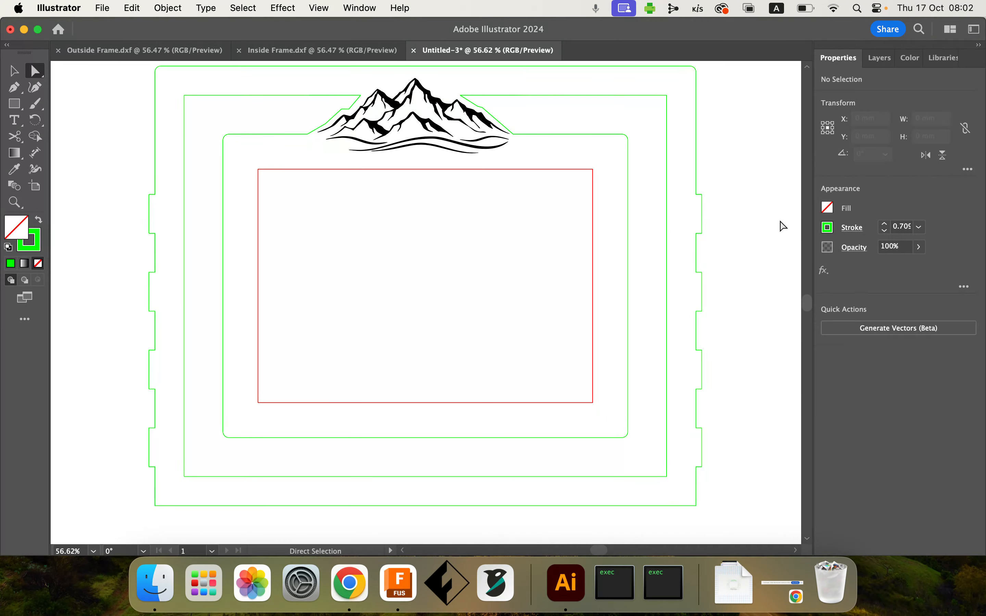
Step: Switch to Chrome, where the mountain range line drawing image search is open
scroll(783, 227, "up", 3)
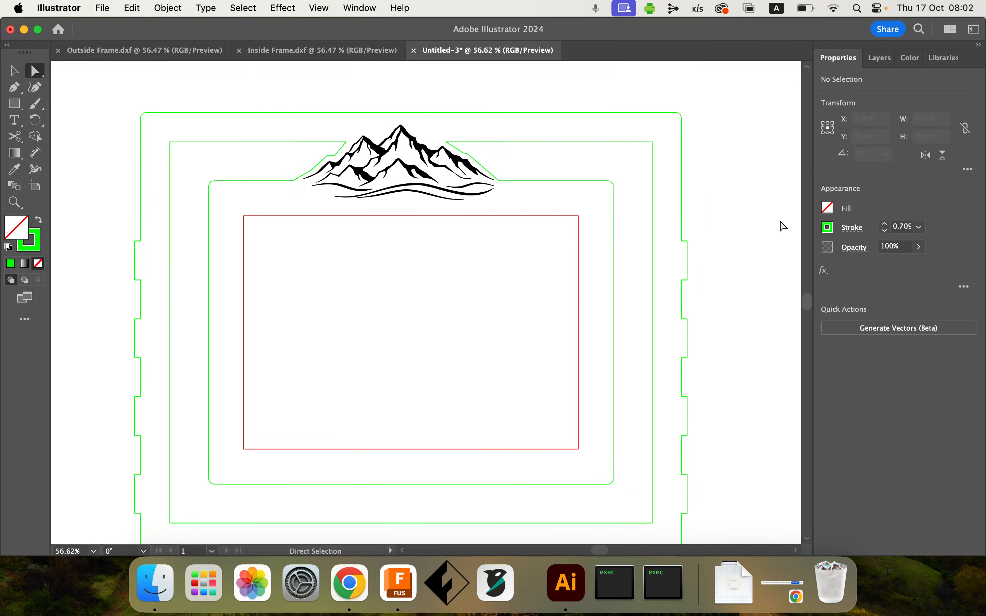
scroll(783, 227, "down", 2)
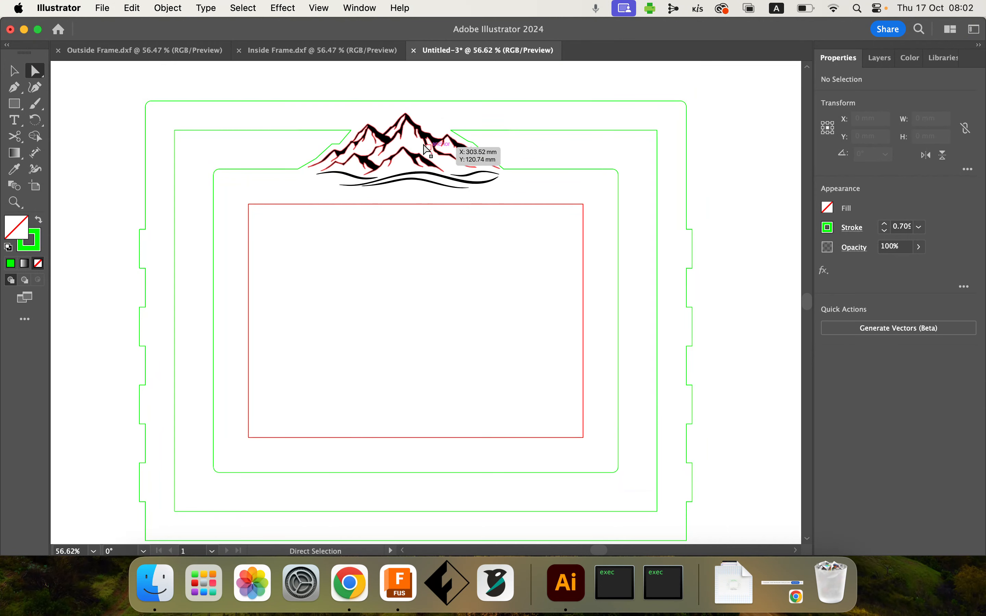
scroll(760, 171, "down", 4)
scroll(760, 171, "up", 2)
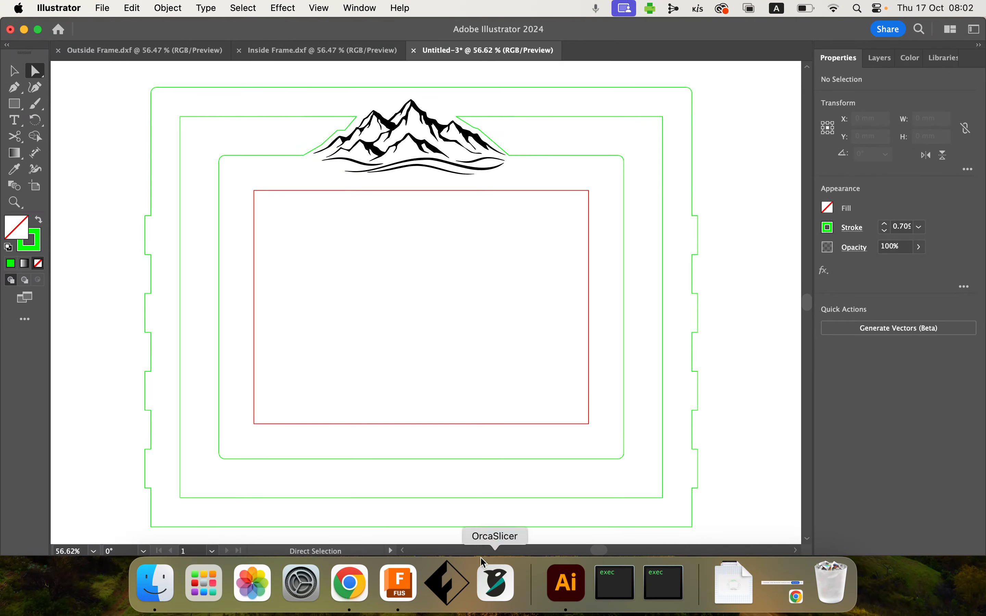
left_click(351, 586)
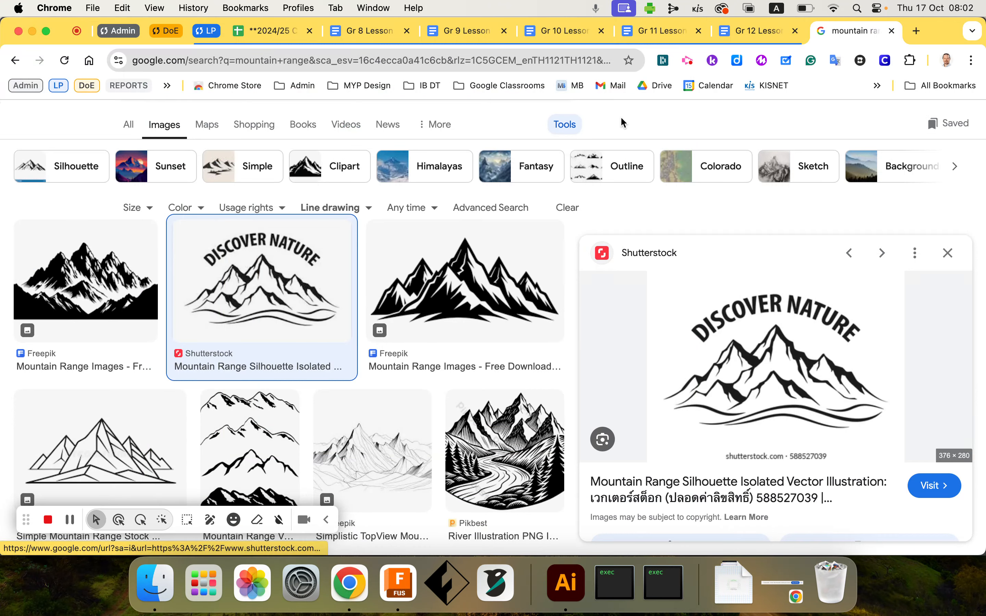